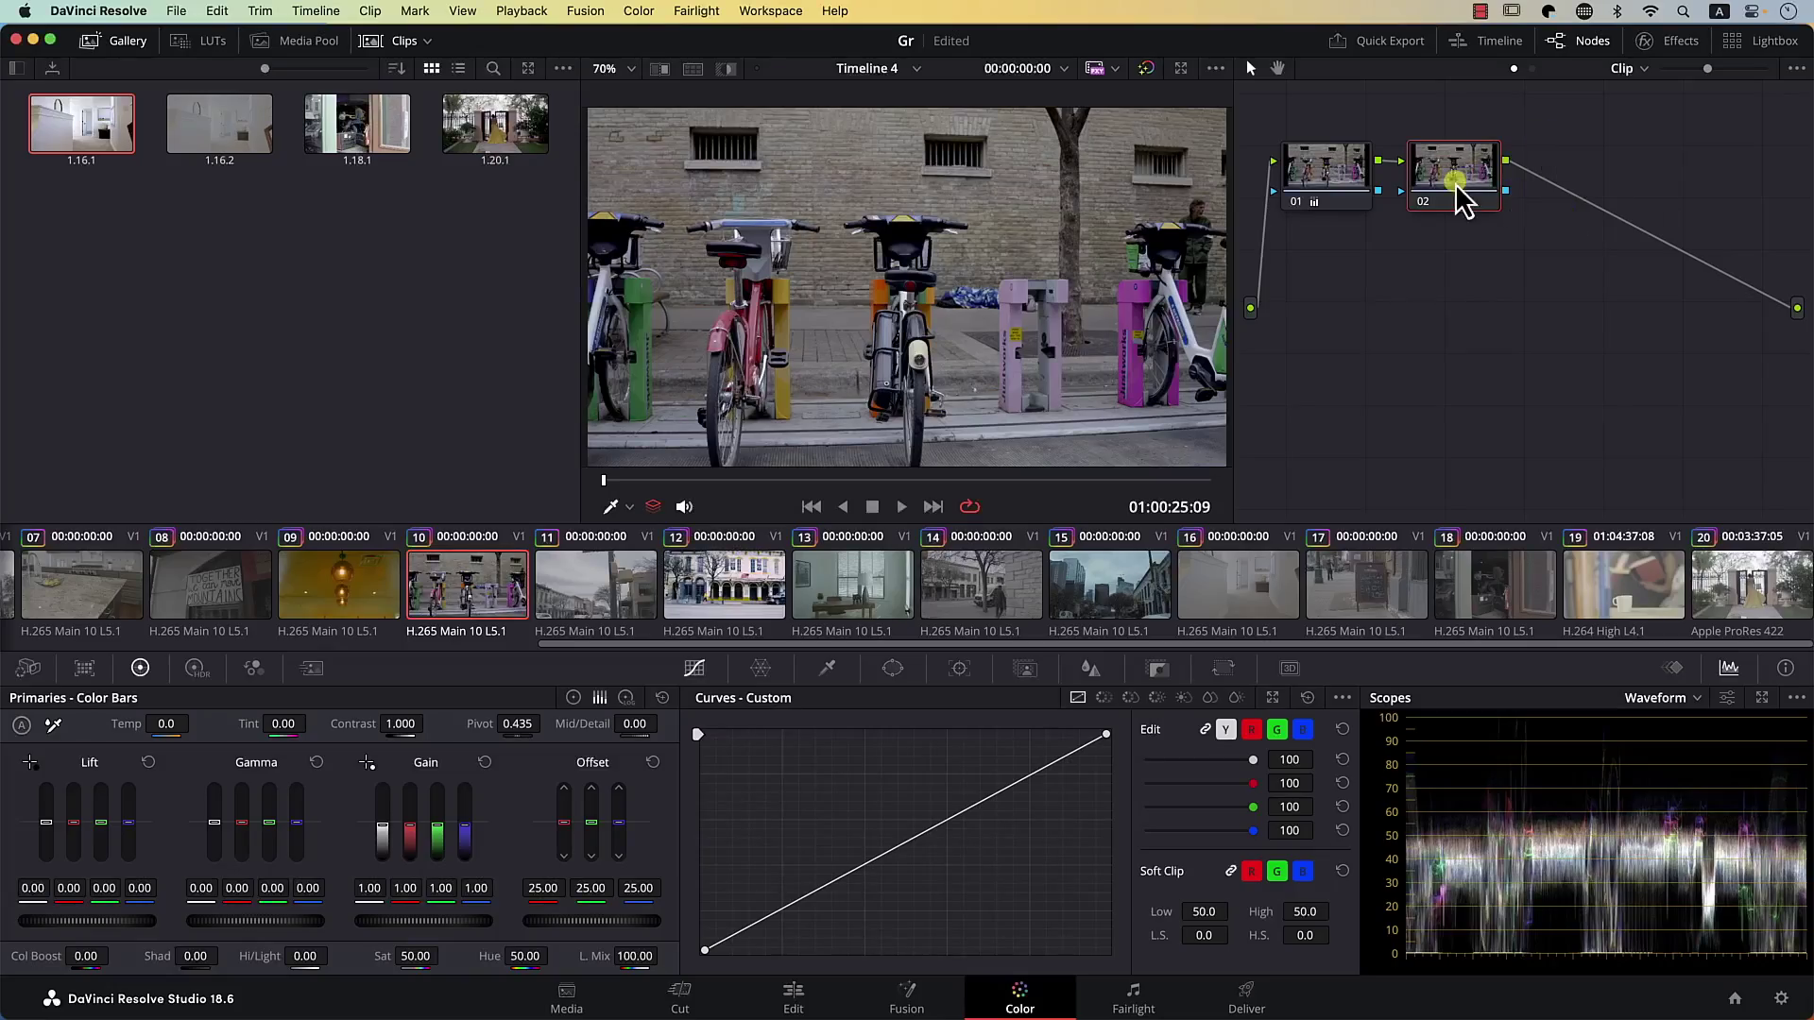
Step: Switch the Primaries to colour wheels and back to colour bars, and try a red Gain change before resetting the Gain
right_click(1455, 183)
mouse_move(1544, 406)
left_click(575, 697)
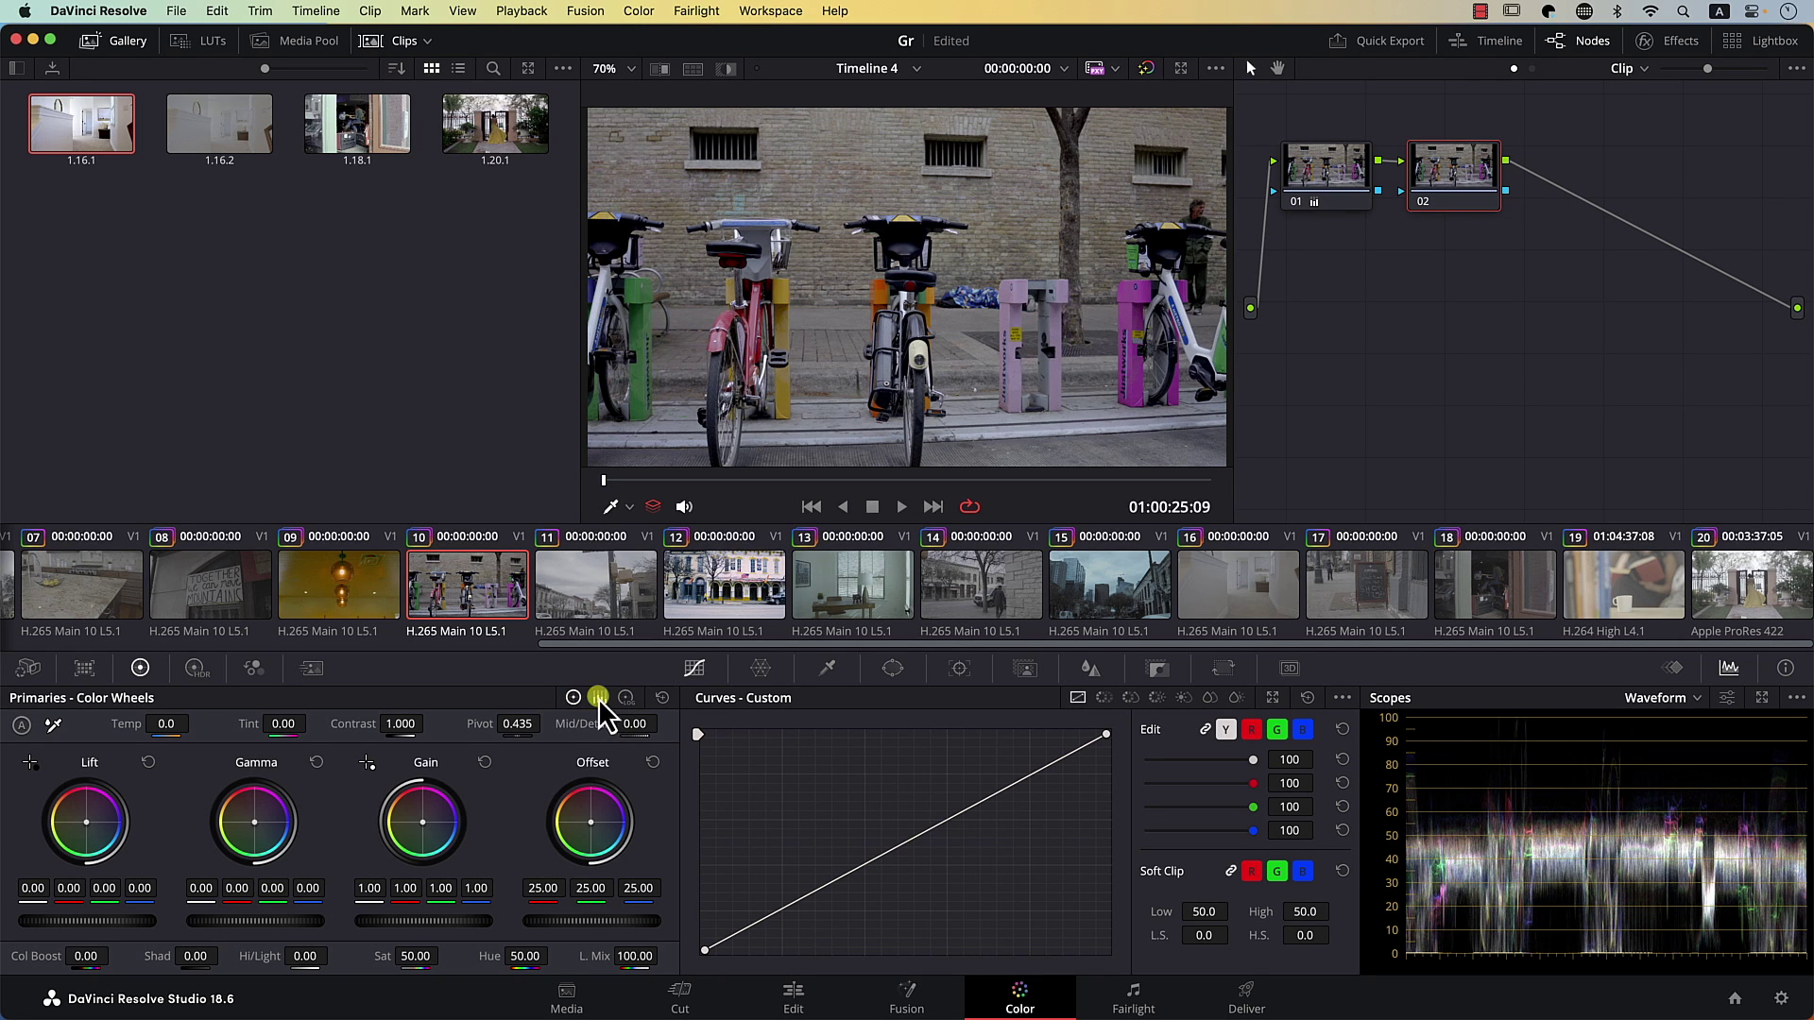
left_click(599, 697)
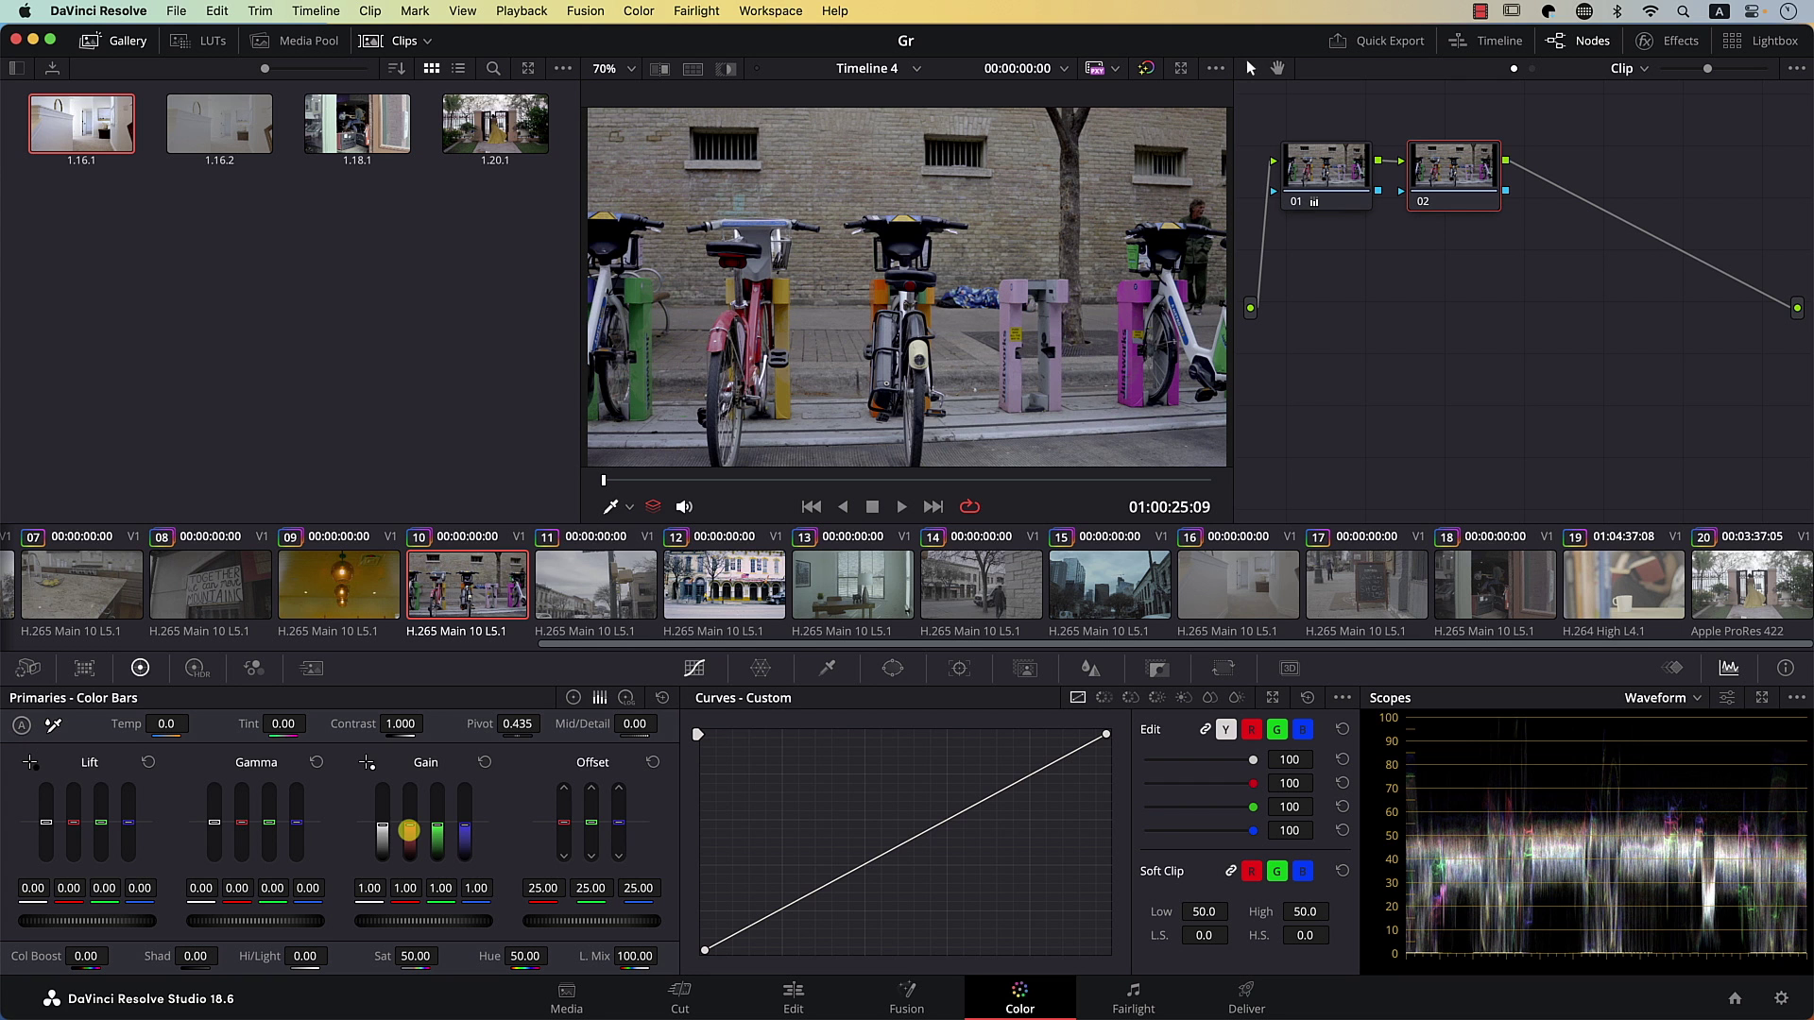
left_click_drag(409, 829, 463, 775)
left_click(485, 764)
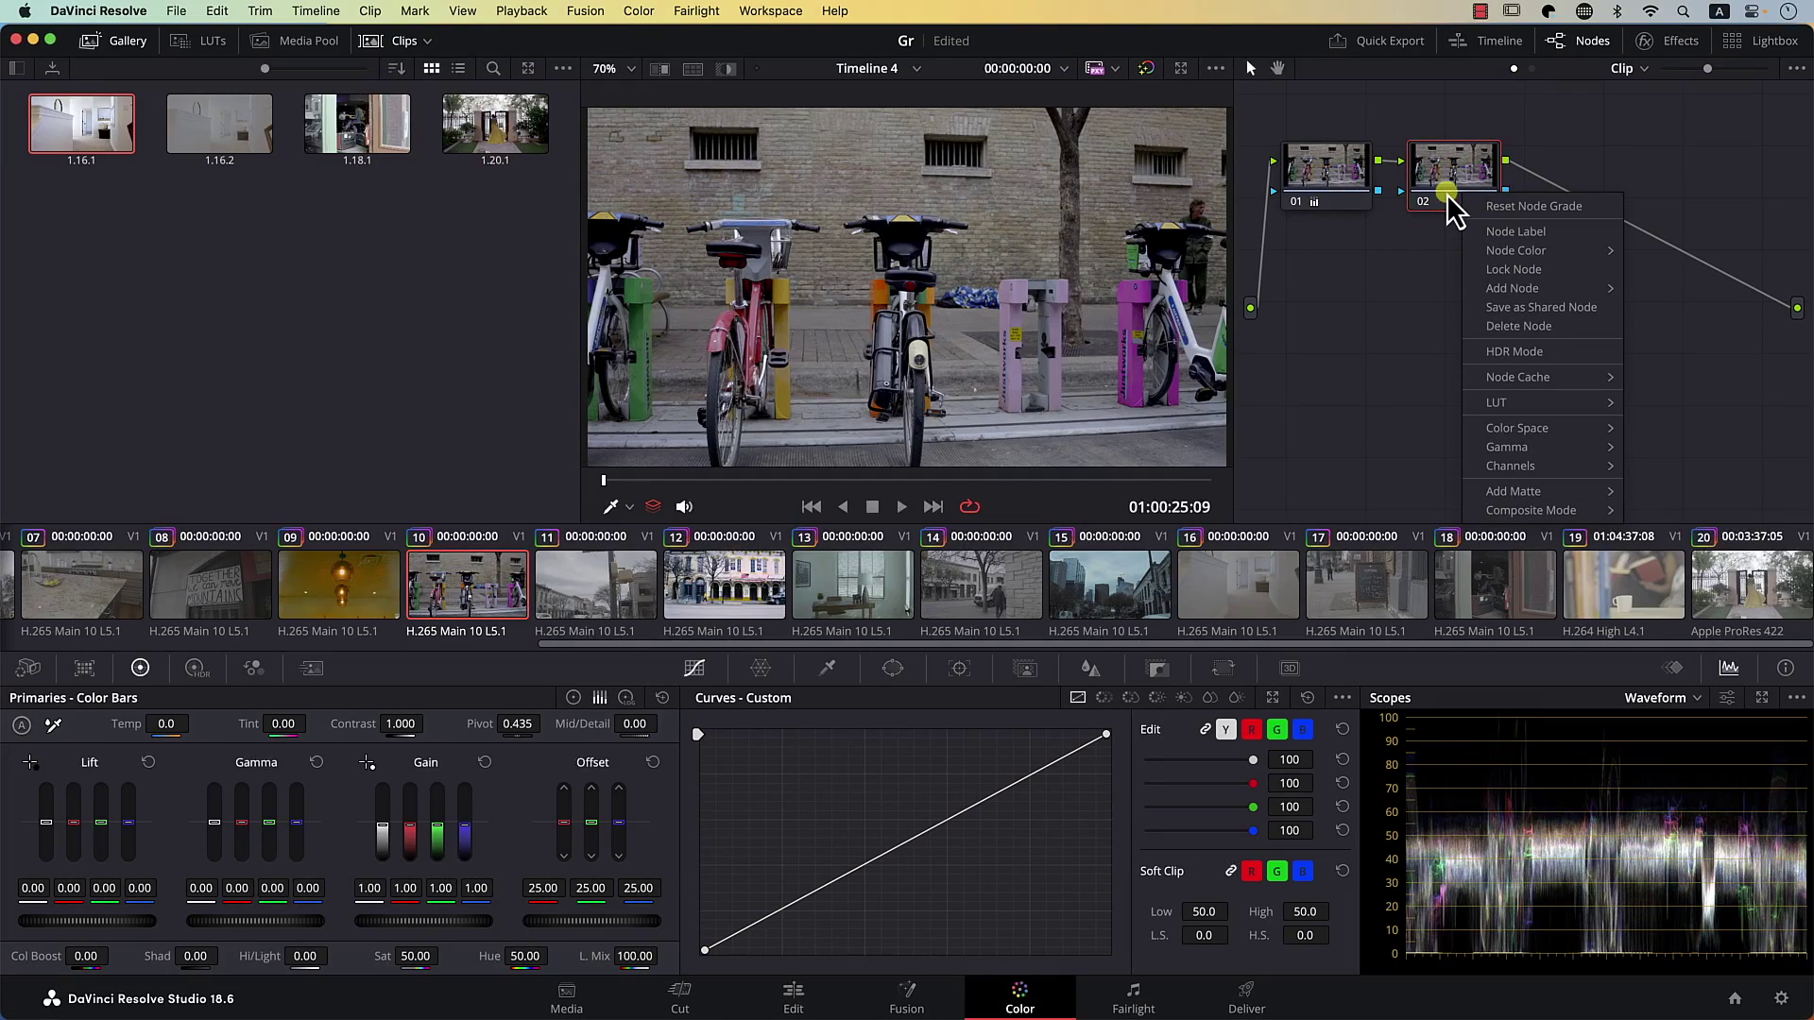
Step: Set node 02's color space to HSL
mouse_move(1578, 437)
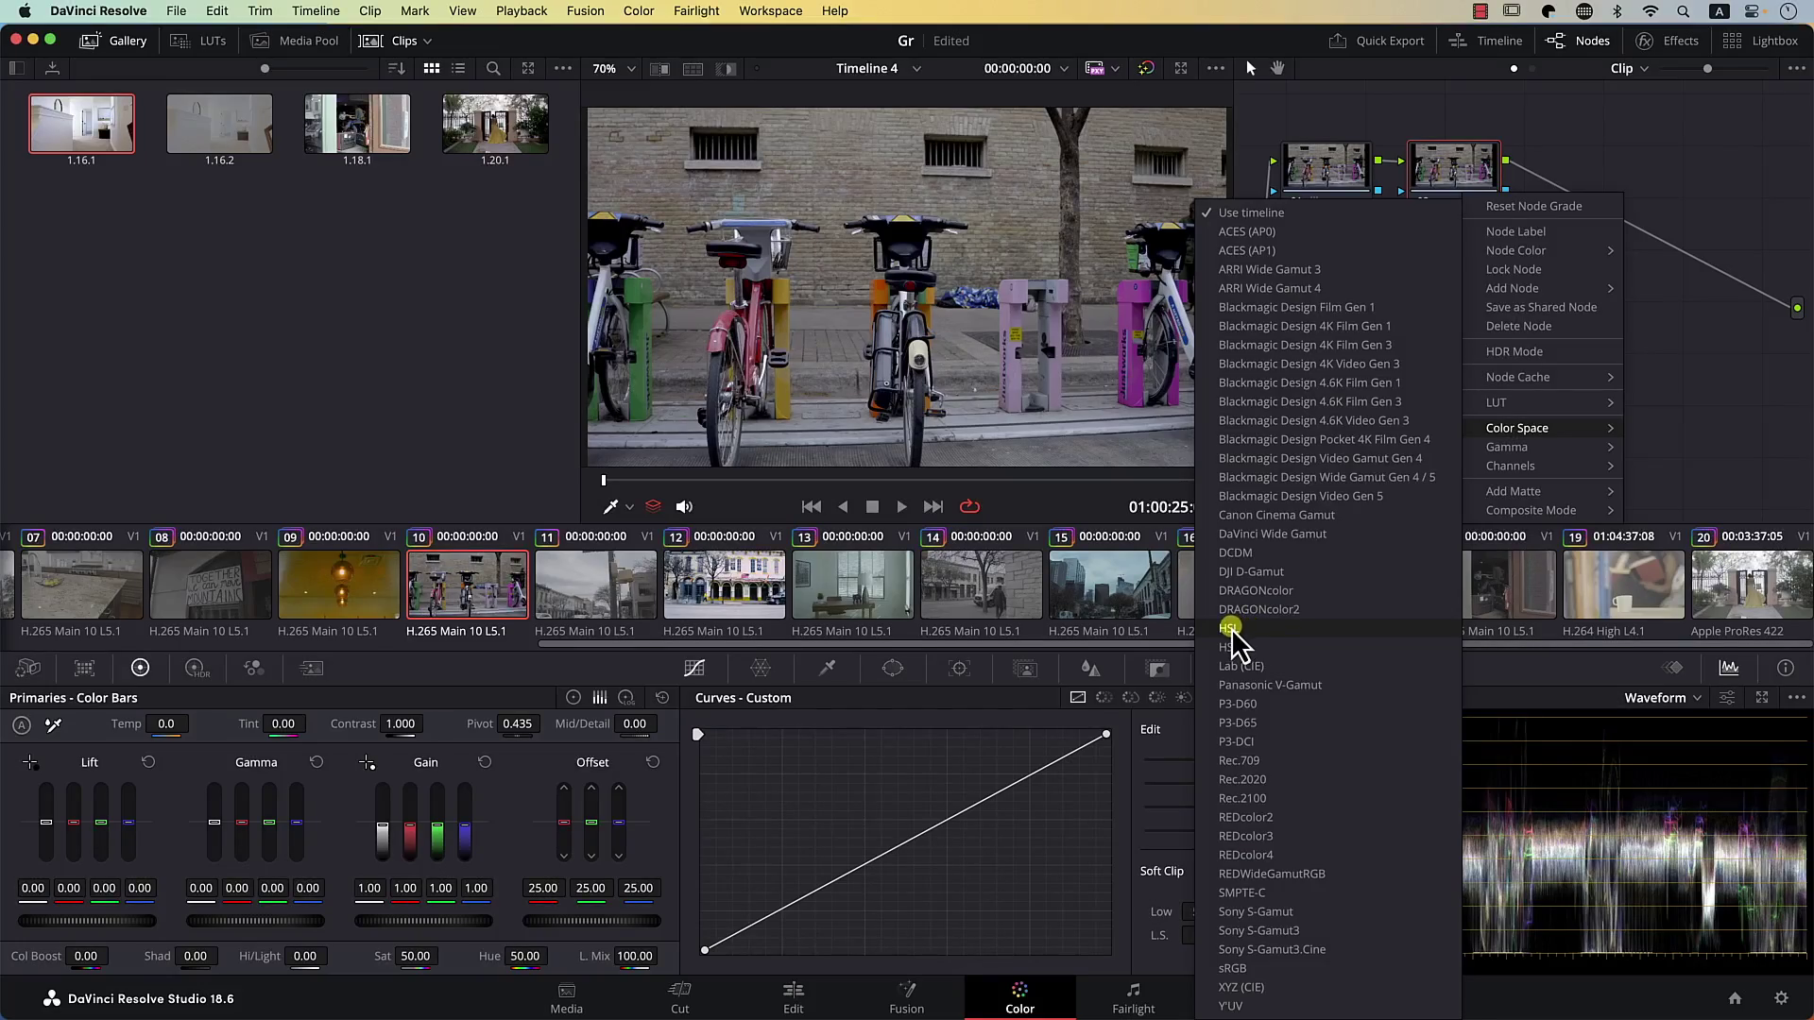
left_click(1230, 627)
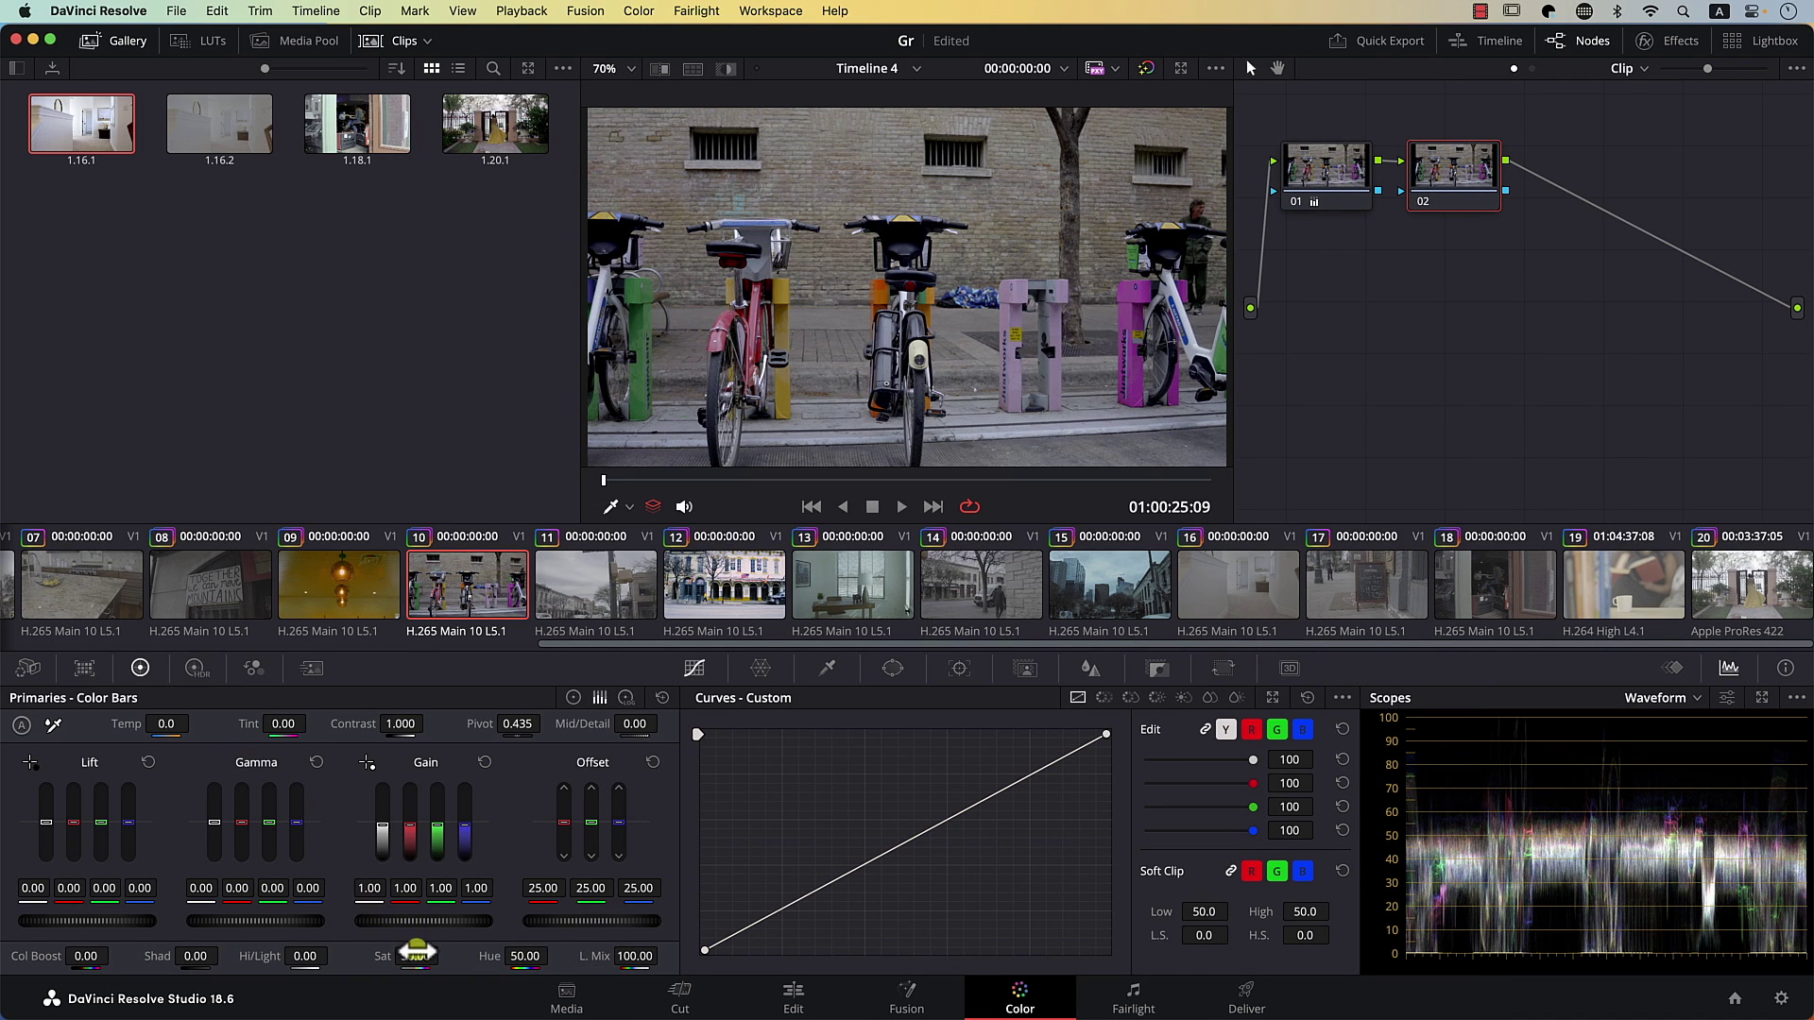
Step: Try raising the overall Lift to 0.14, Gamma to 0.11 and Gain to 1.08, adjust the saturation, and reset all primaries
left_click_drag(427, 930, 384, 923)
mouse_move(246, 918)
left_mouse_down()
mouse_move(668, 922)
mouse_move(245, 921)
mouse_move(1433, 510)
mouse_move(206, 922)
mouse_move(340, 924)
mouse_move(263, 940)
left_mouse_up()
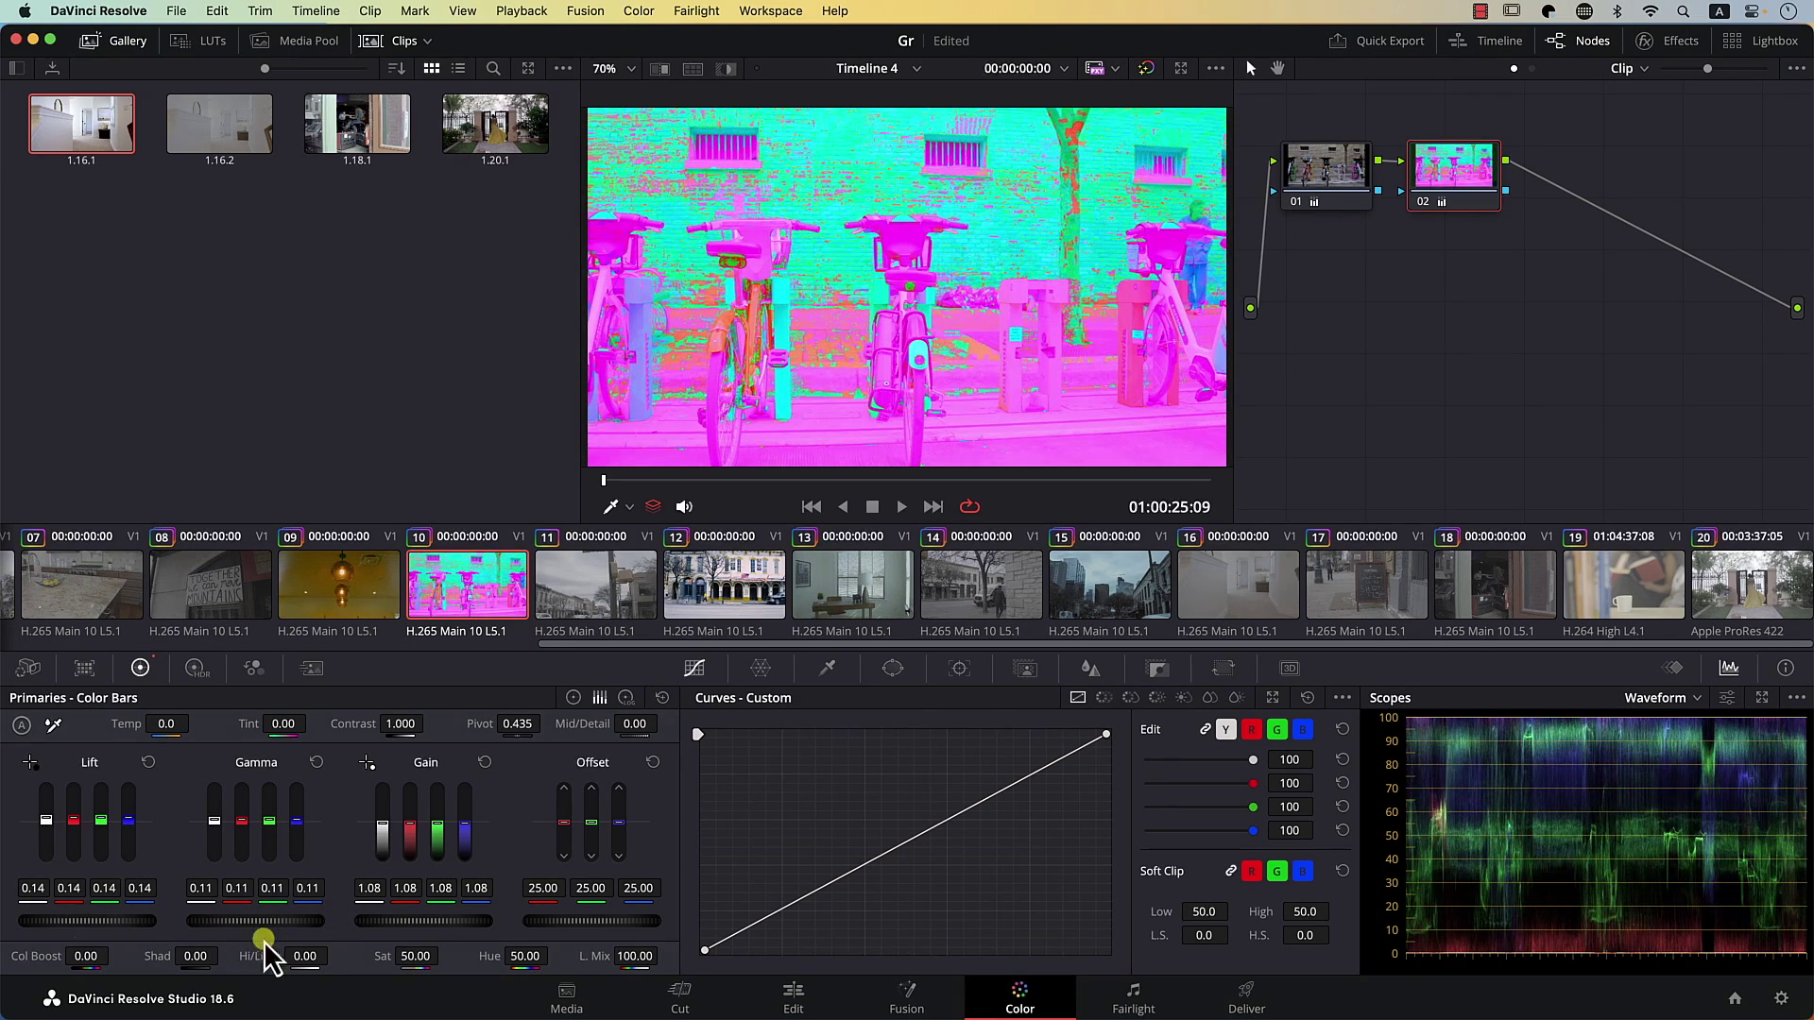
mouse_move(407, 953)
left_mouse_down()
mouse_move(809, 919)
mouse_move(251, 964)
mouse_move(405, 959)
left_mouse_up()
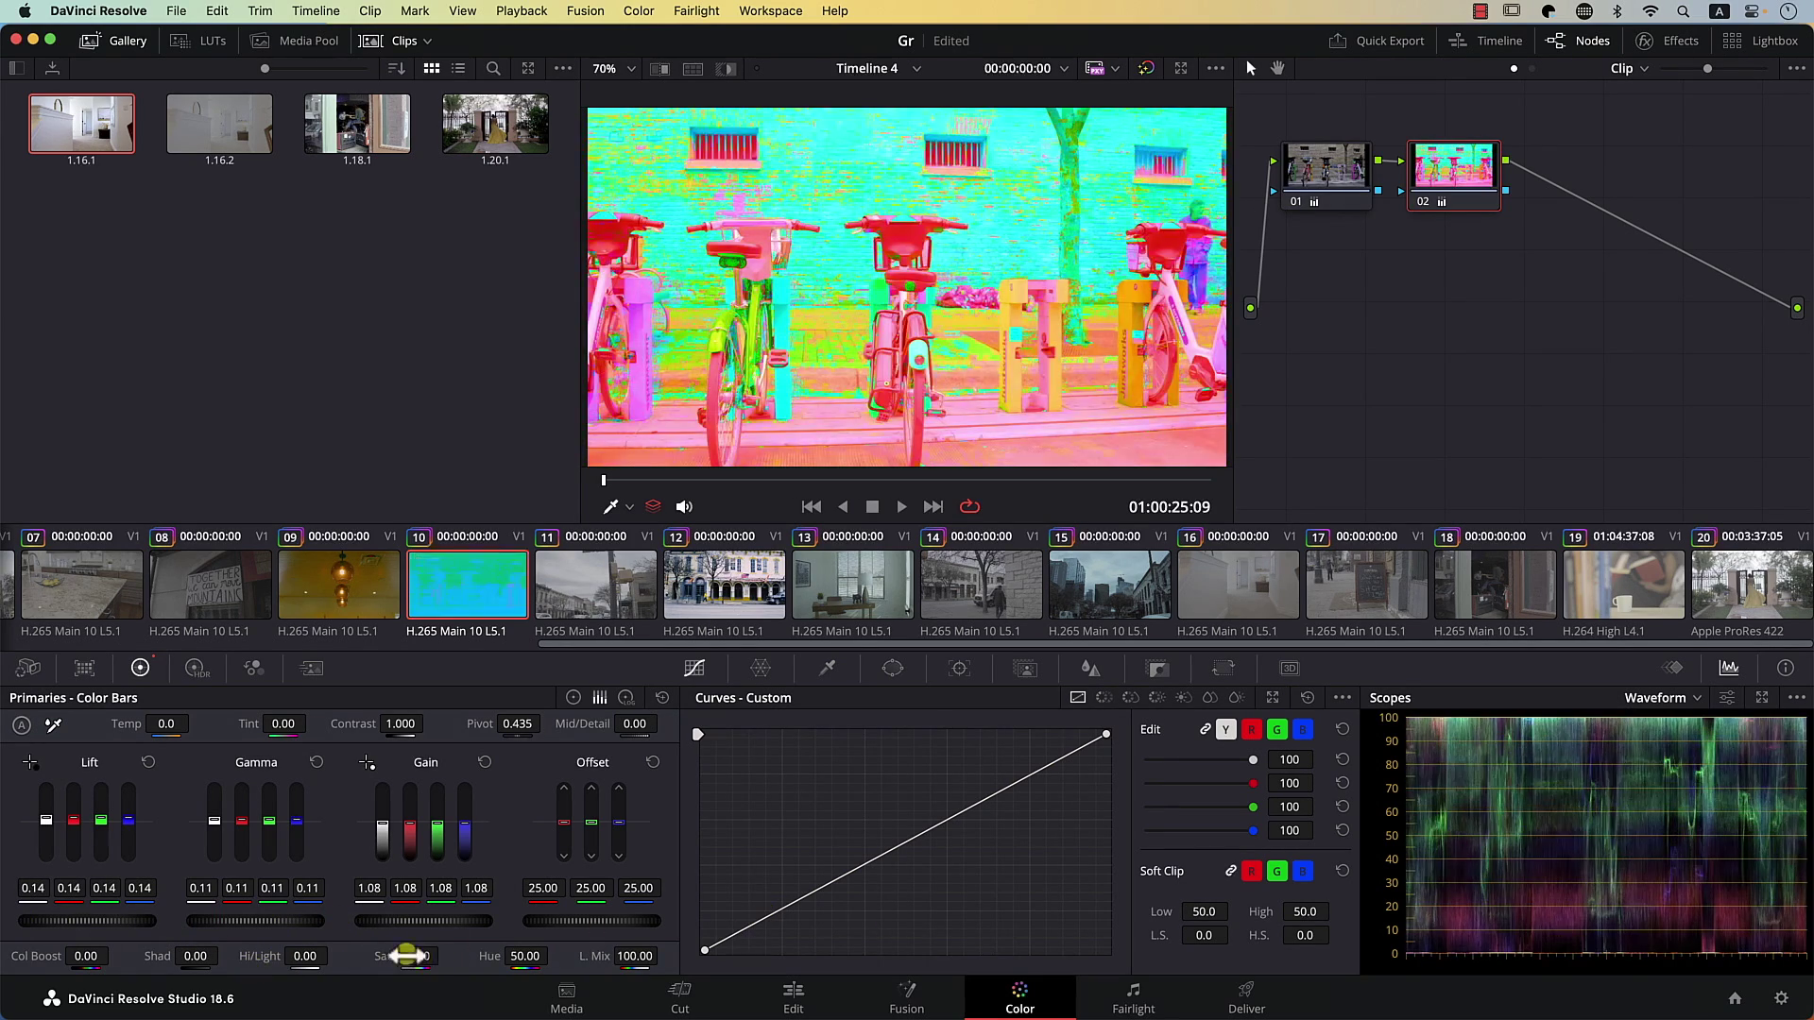
left_click(667, 697)
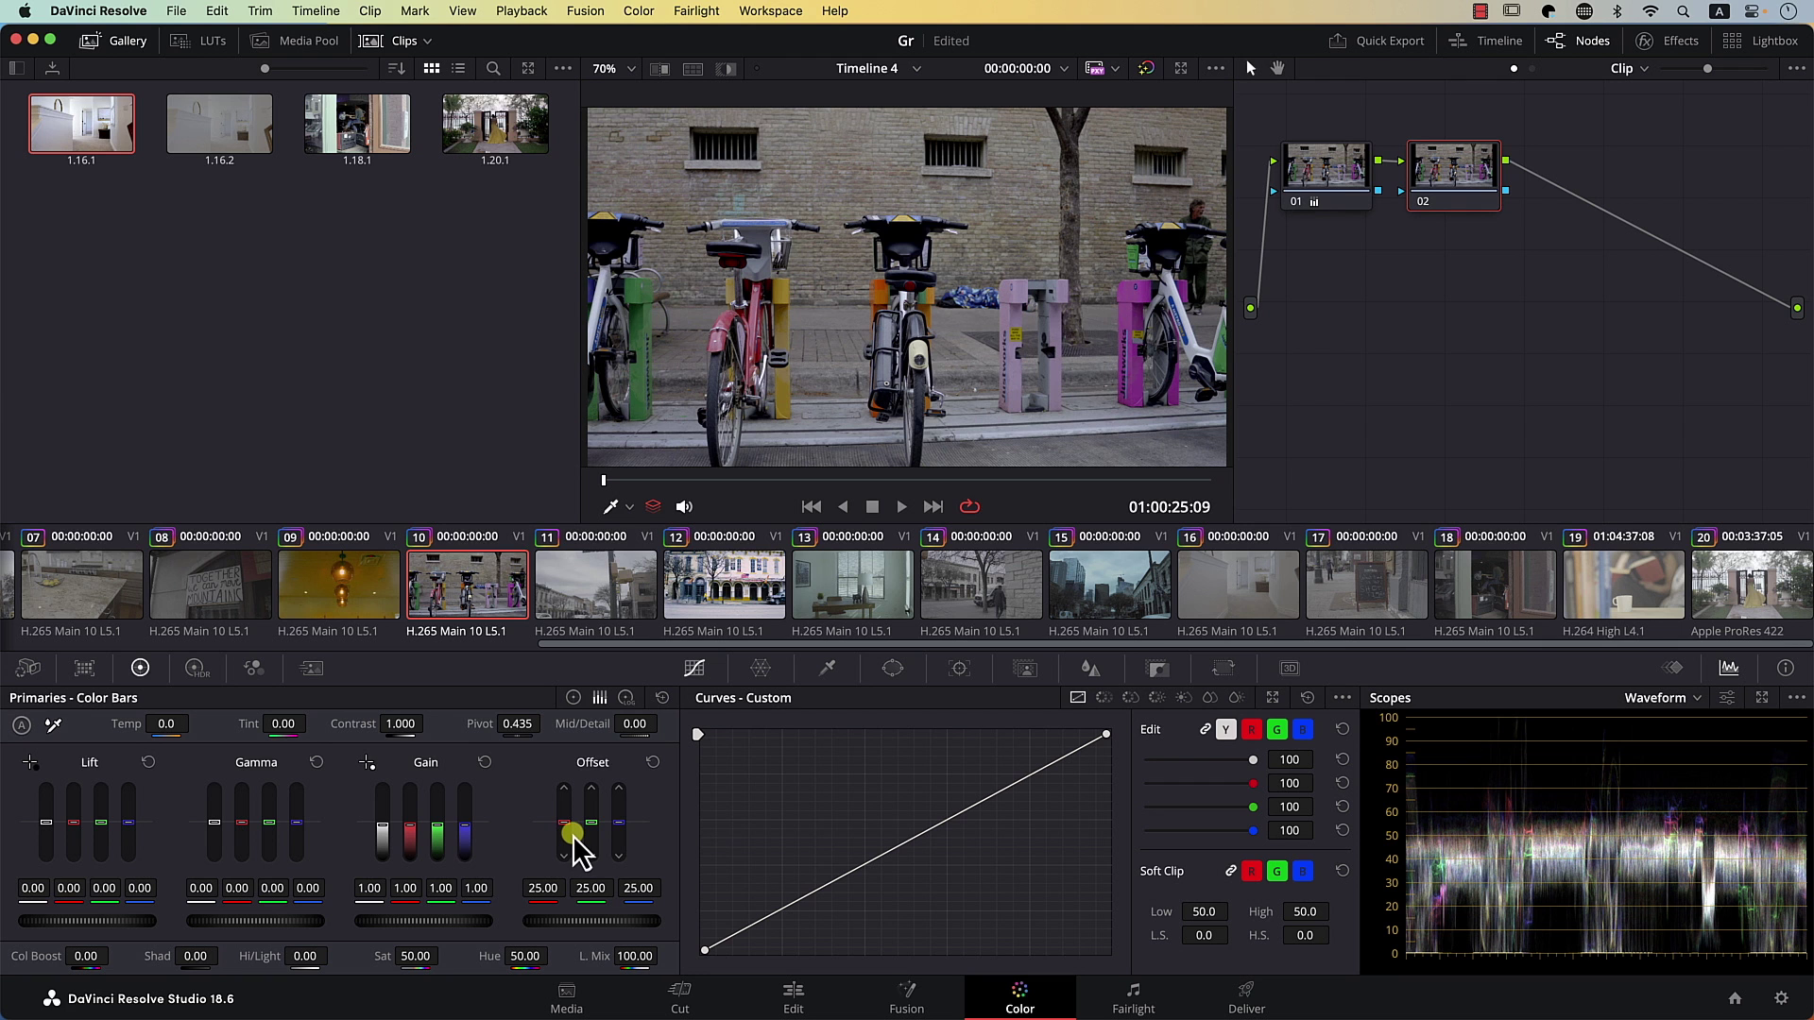
Step: Try the red, green and blue Offset channels one at a time, resetting the Offset between the tests
mouse_move(568, 832)
left_mouse_down()
mouse_move(563, 781)
mouse_move(557, 900)
mouse_move(554, 728)
mouse_move(551, 803)
left_mouse_up()
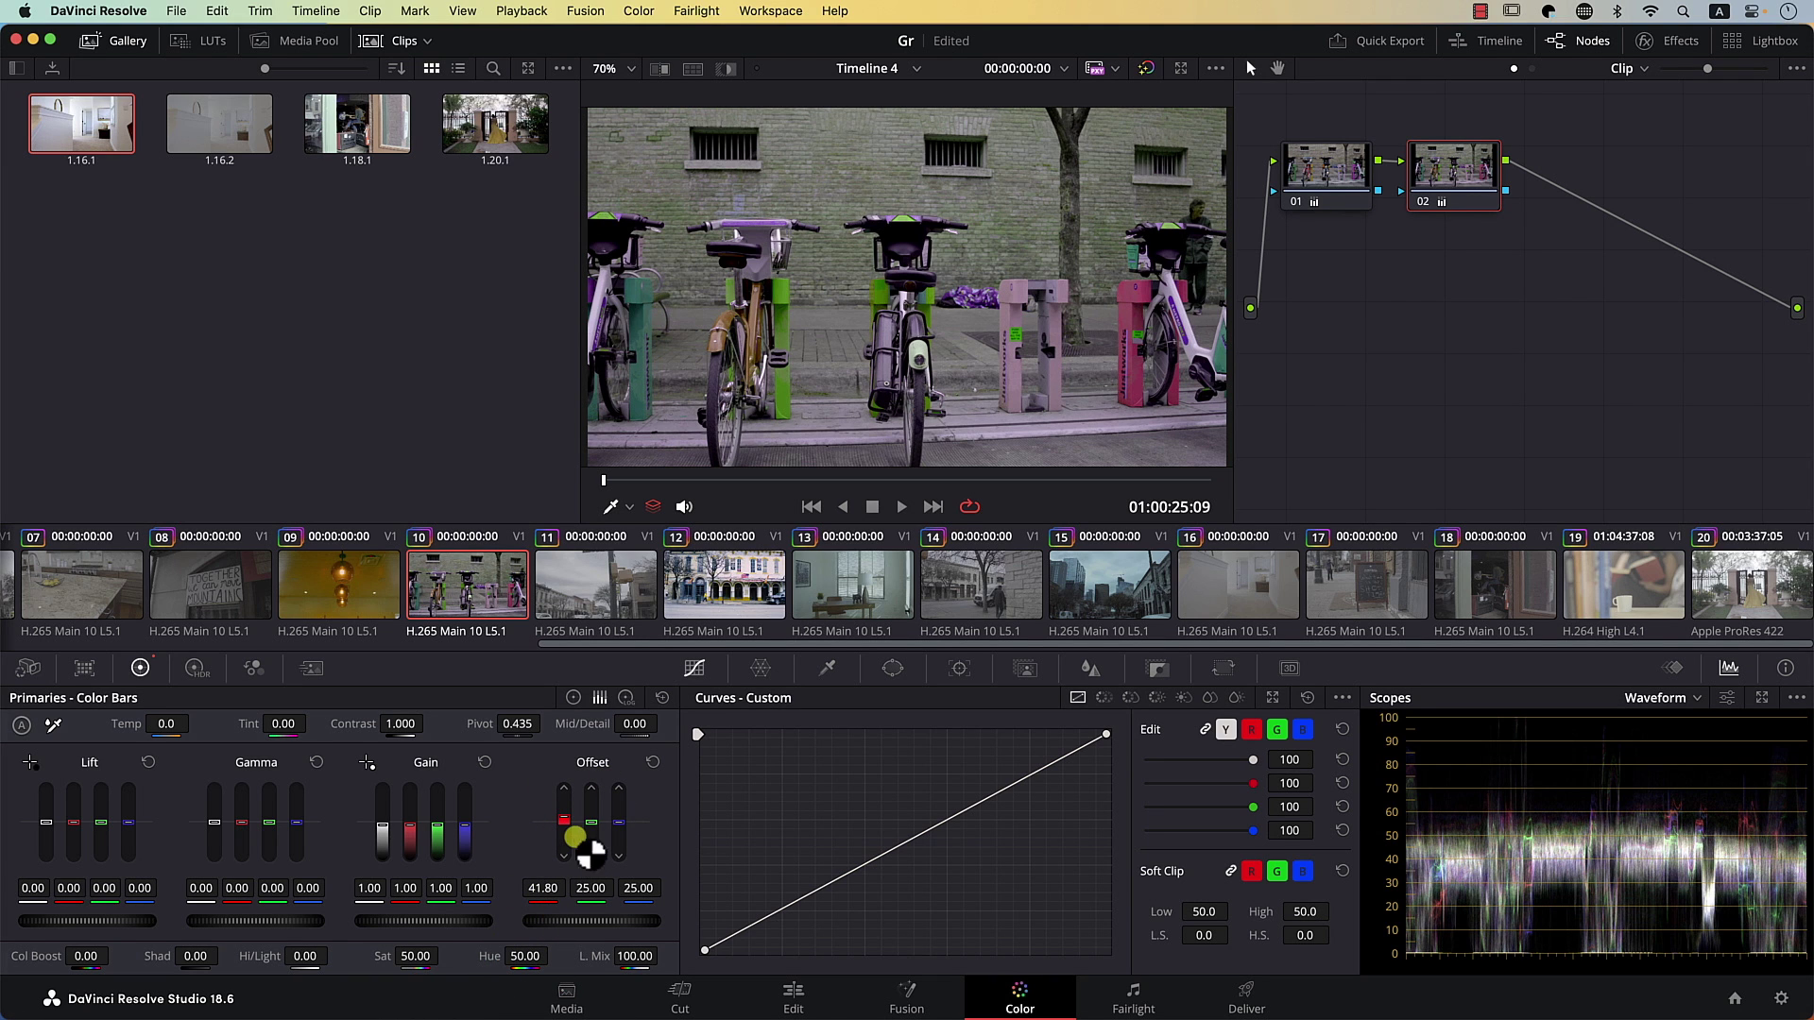
left_click_drag(566, 836, 564, 822)
left_click_drag(561, 820, 563, 864)
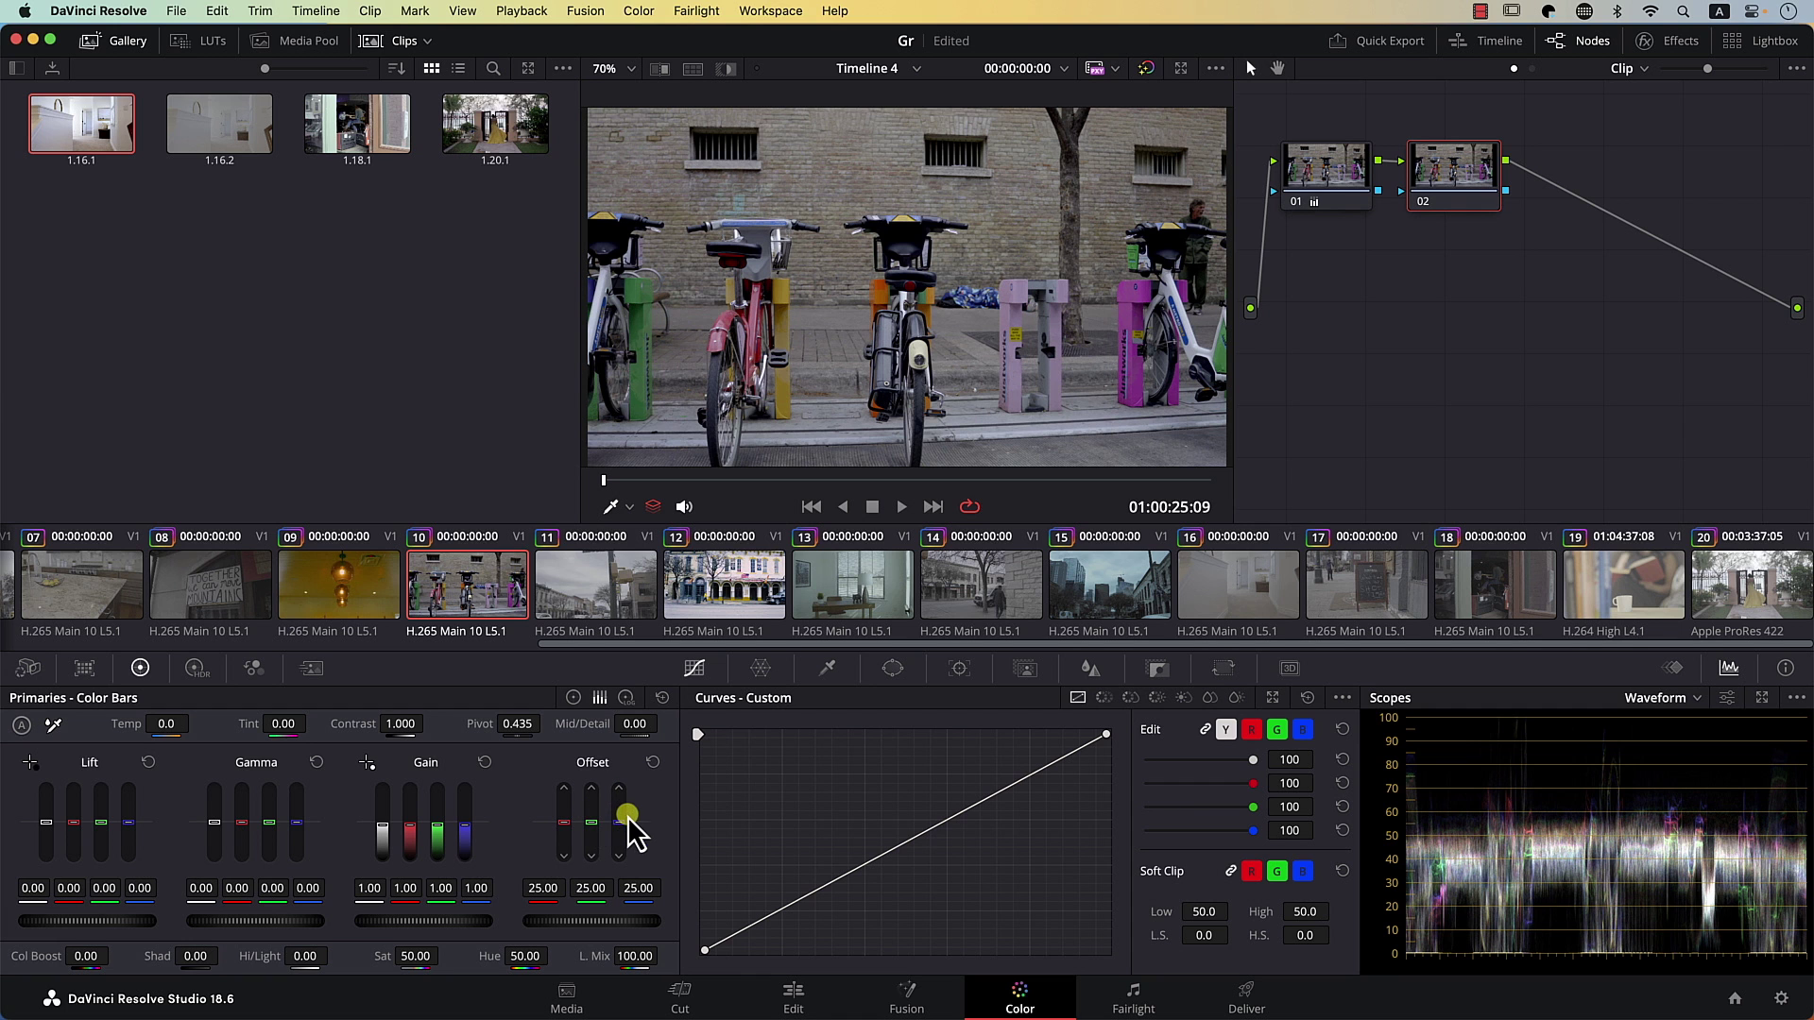
left_click_drag(586, 839, 599, 767)
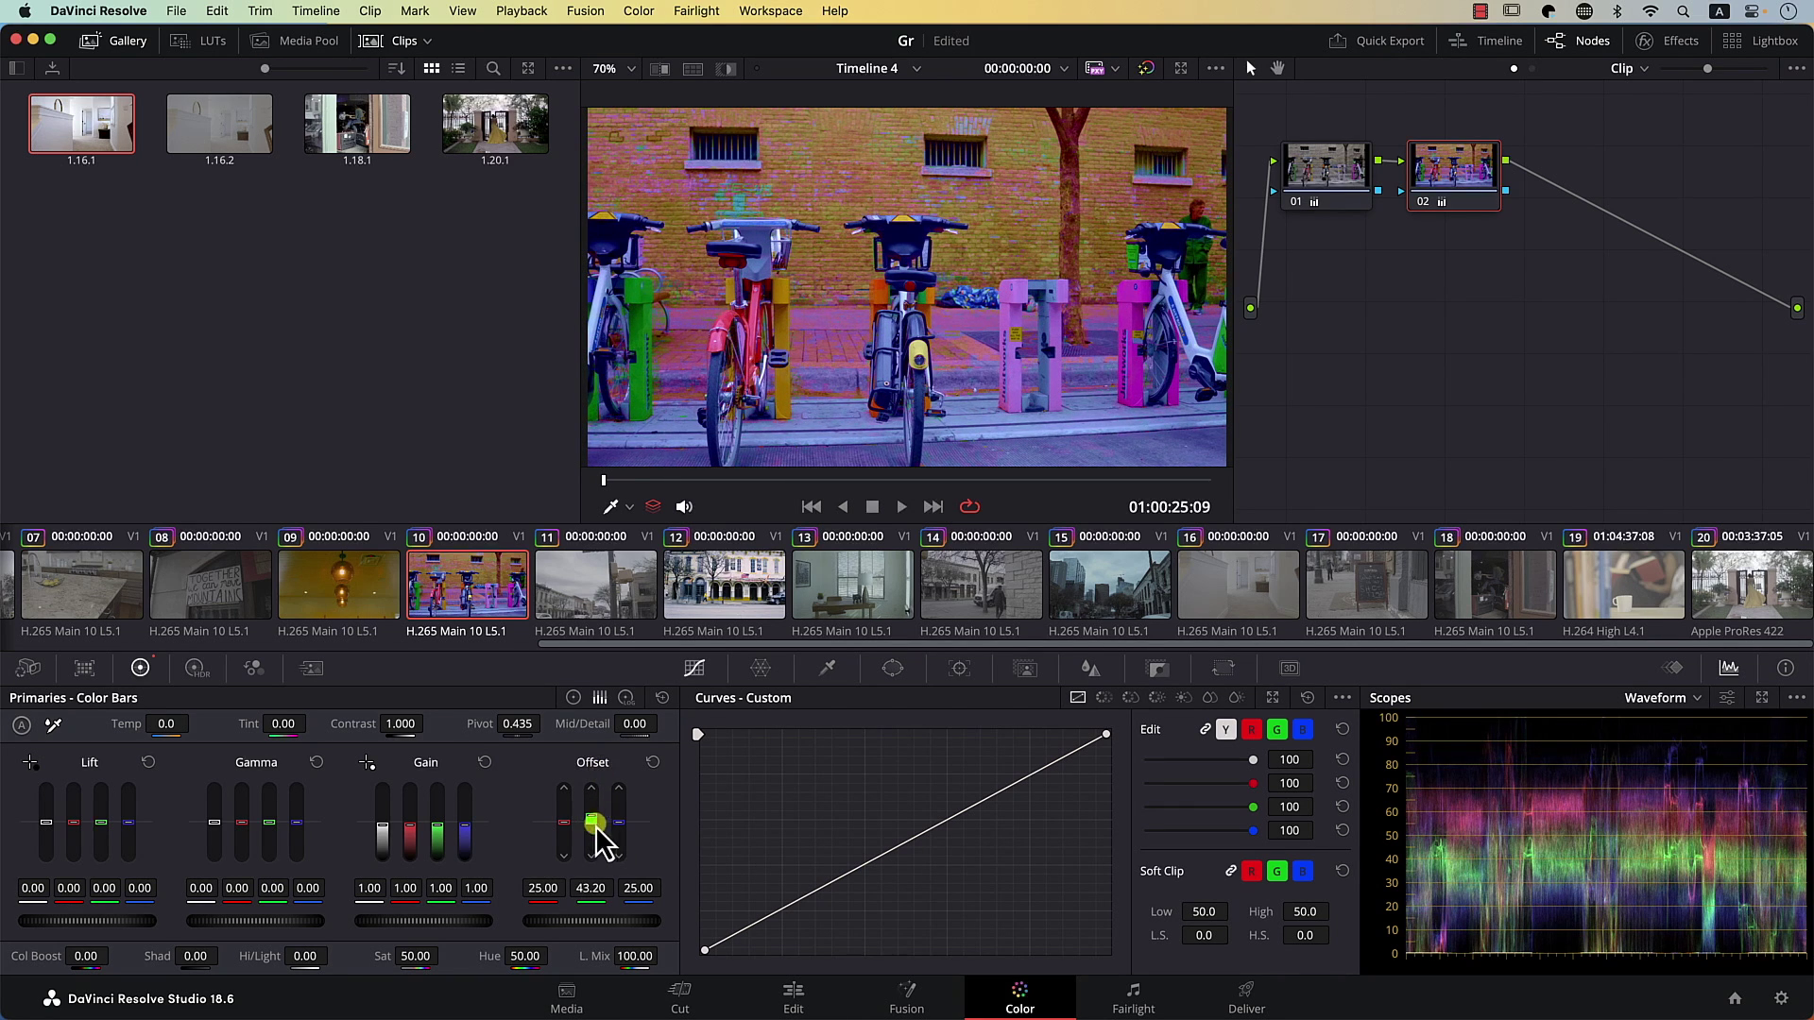
left_click(652, 763)
left_click_drag(621, 836, 624, 788)
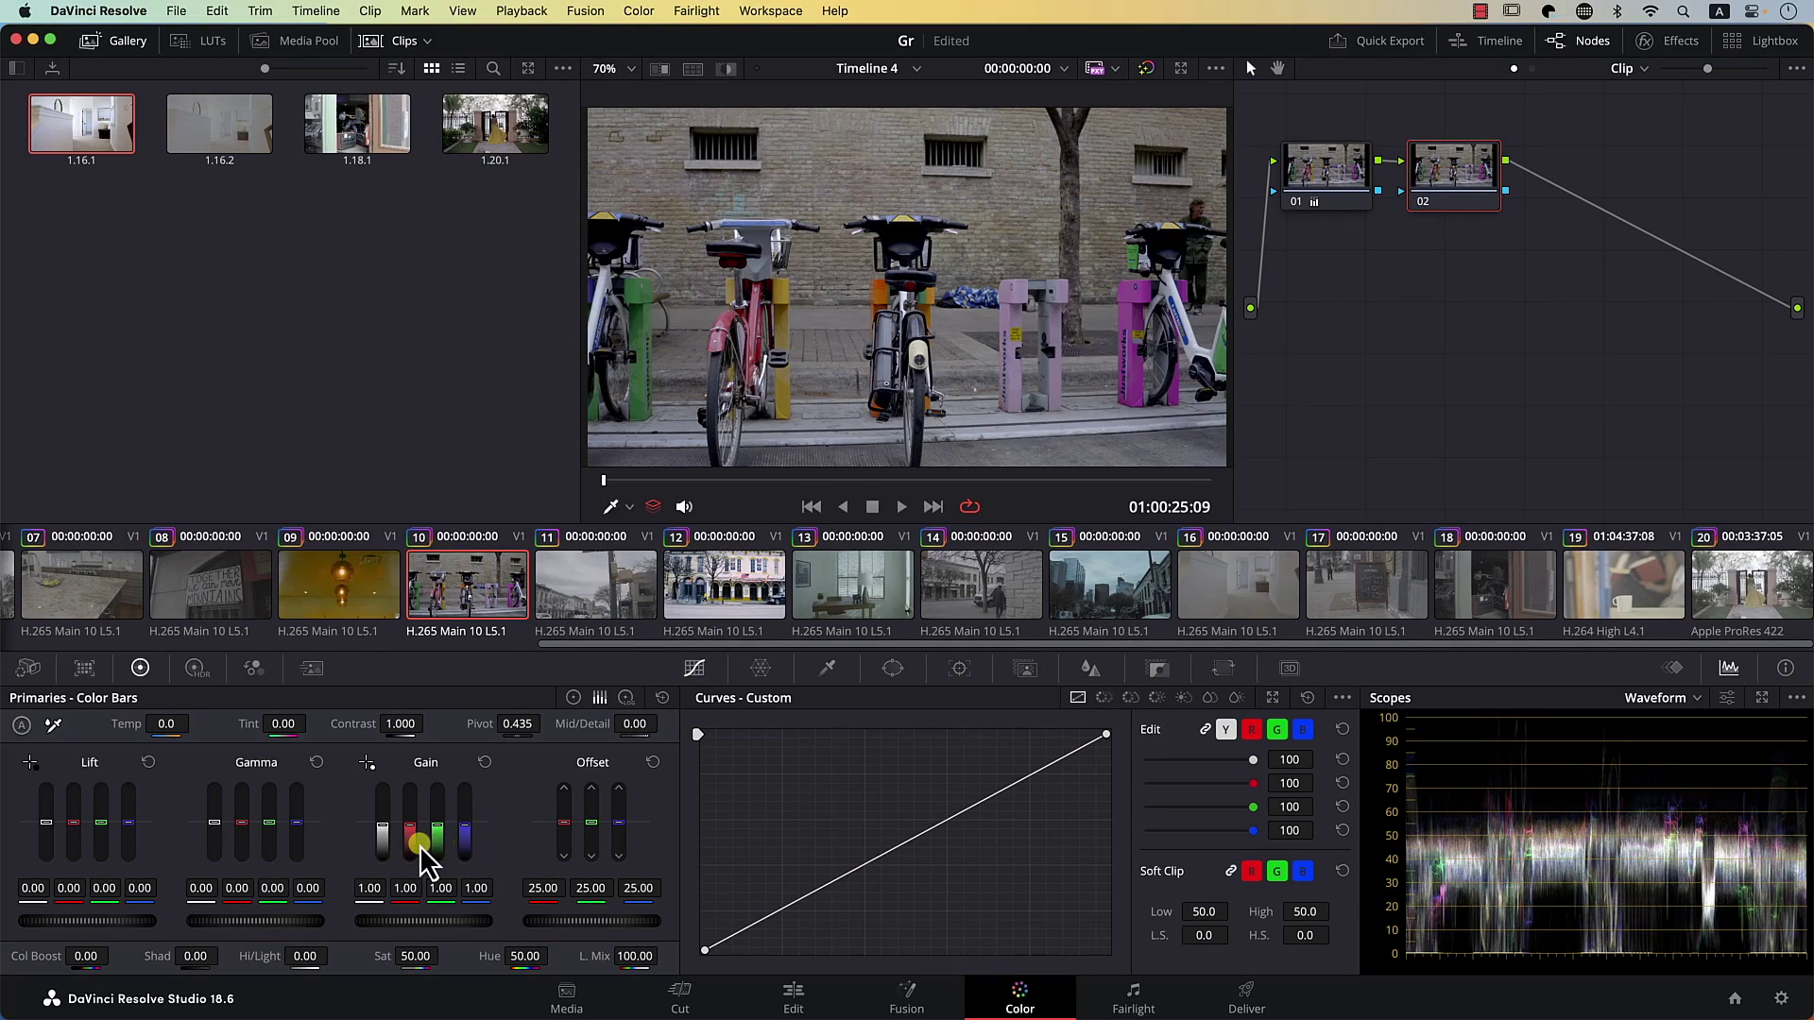
Step: Try green Gain at 1.66 with green Gamma and green Lift at 0.43, and reset all primaries
left_click_drag(436, 839, 447, 757)
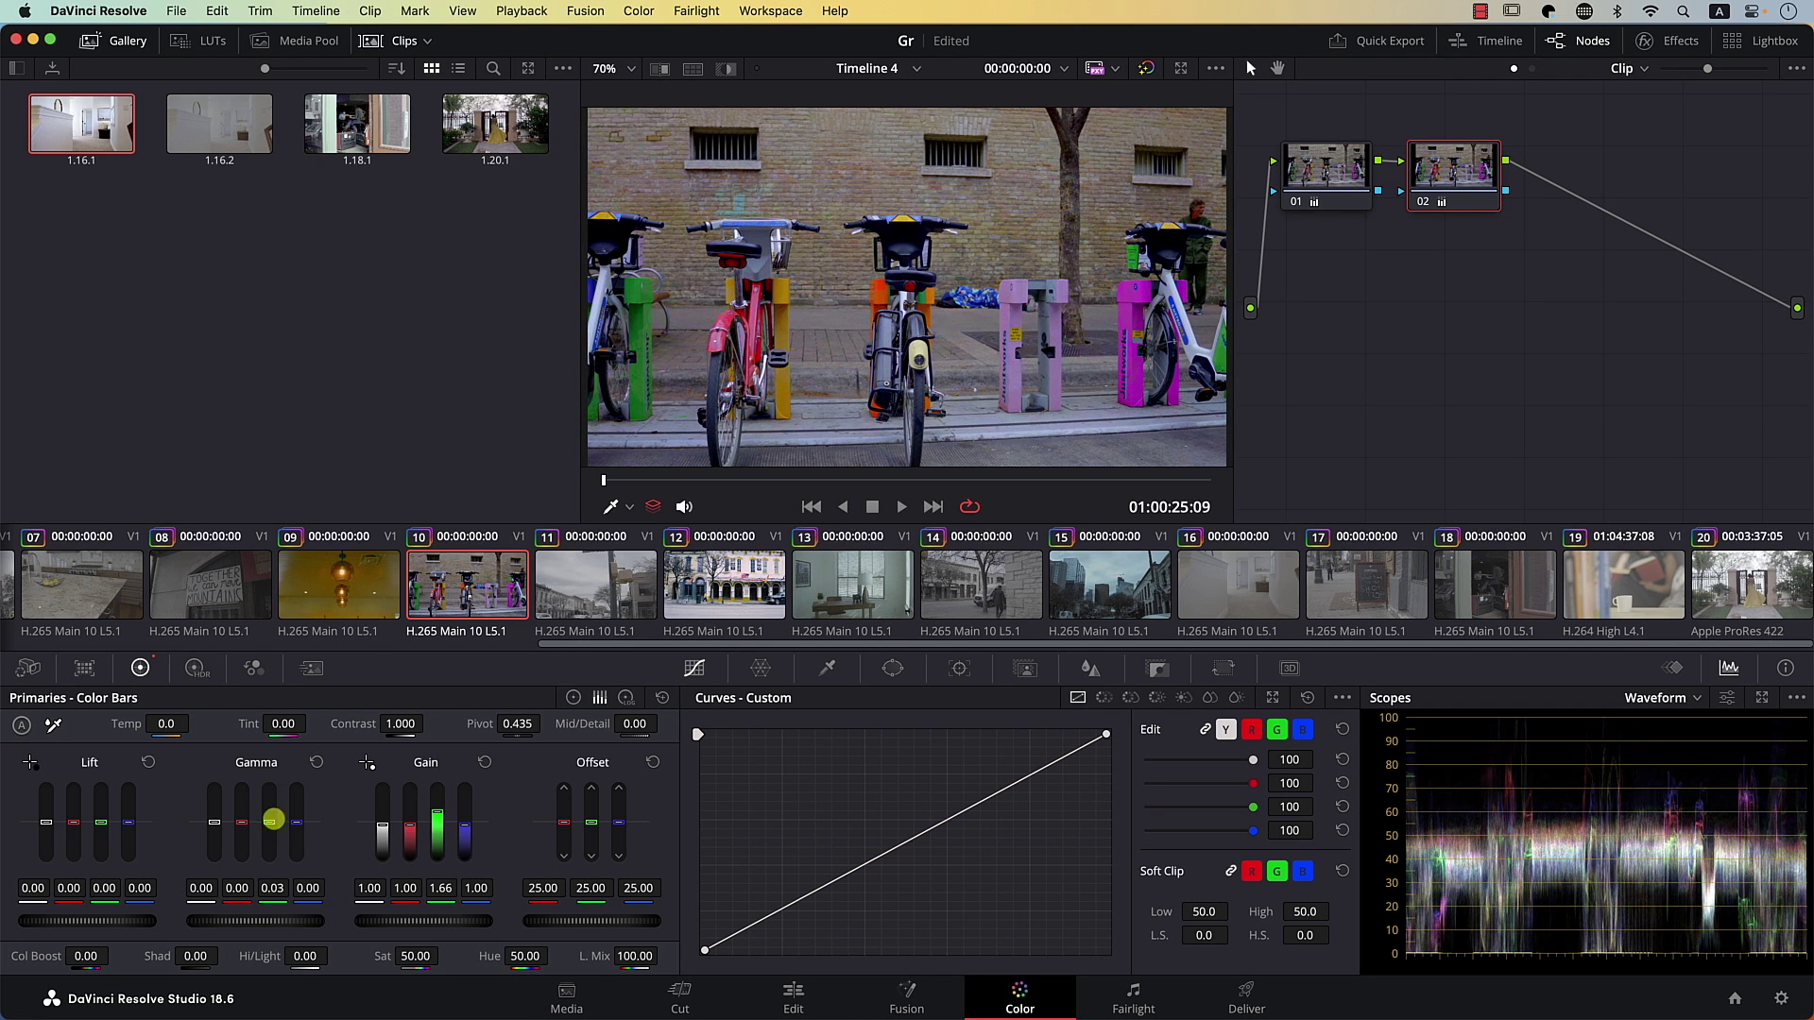
left_click_drag(261, 835, 263, 811)
left_click_drag(106, 846, 101, 813)
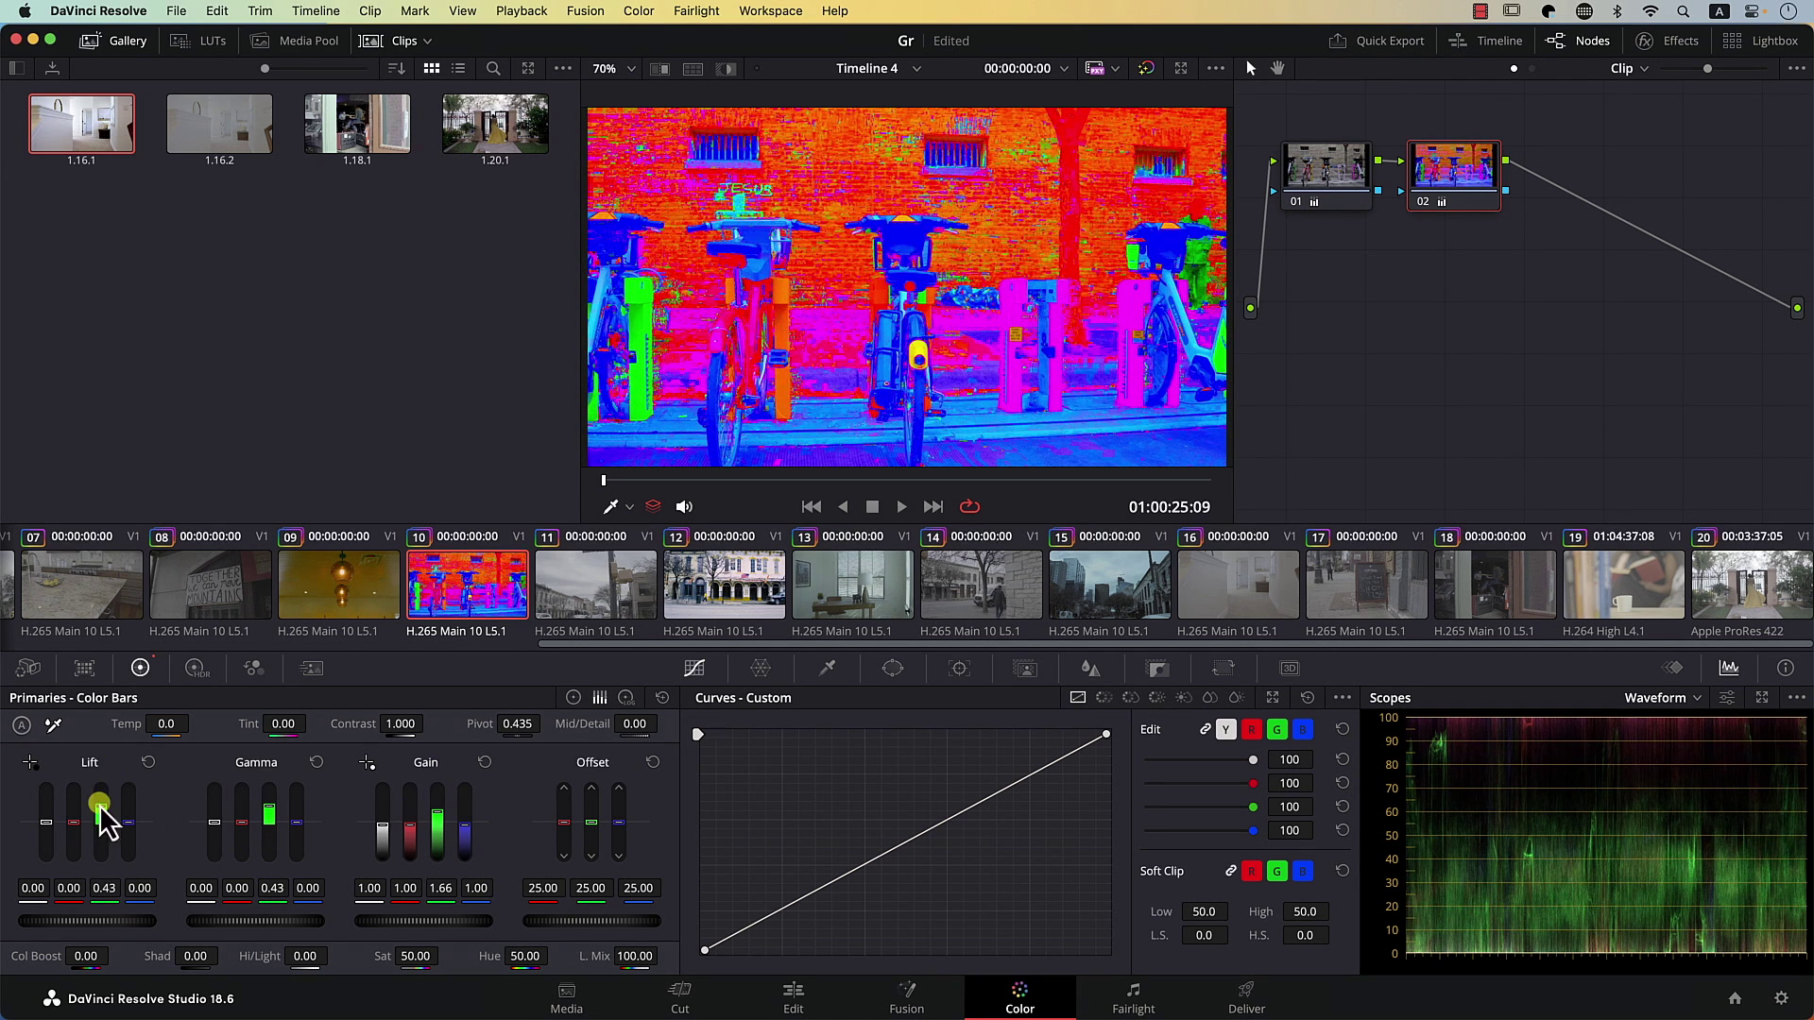
left_click(667, 697)
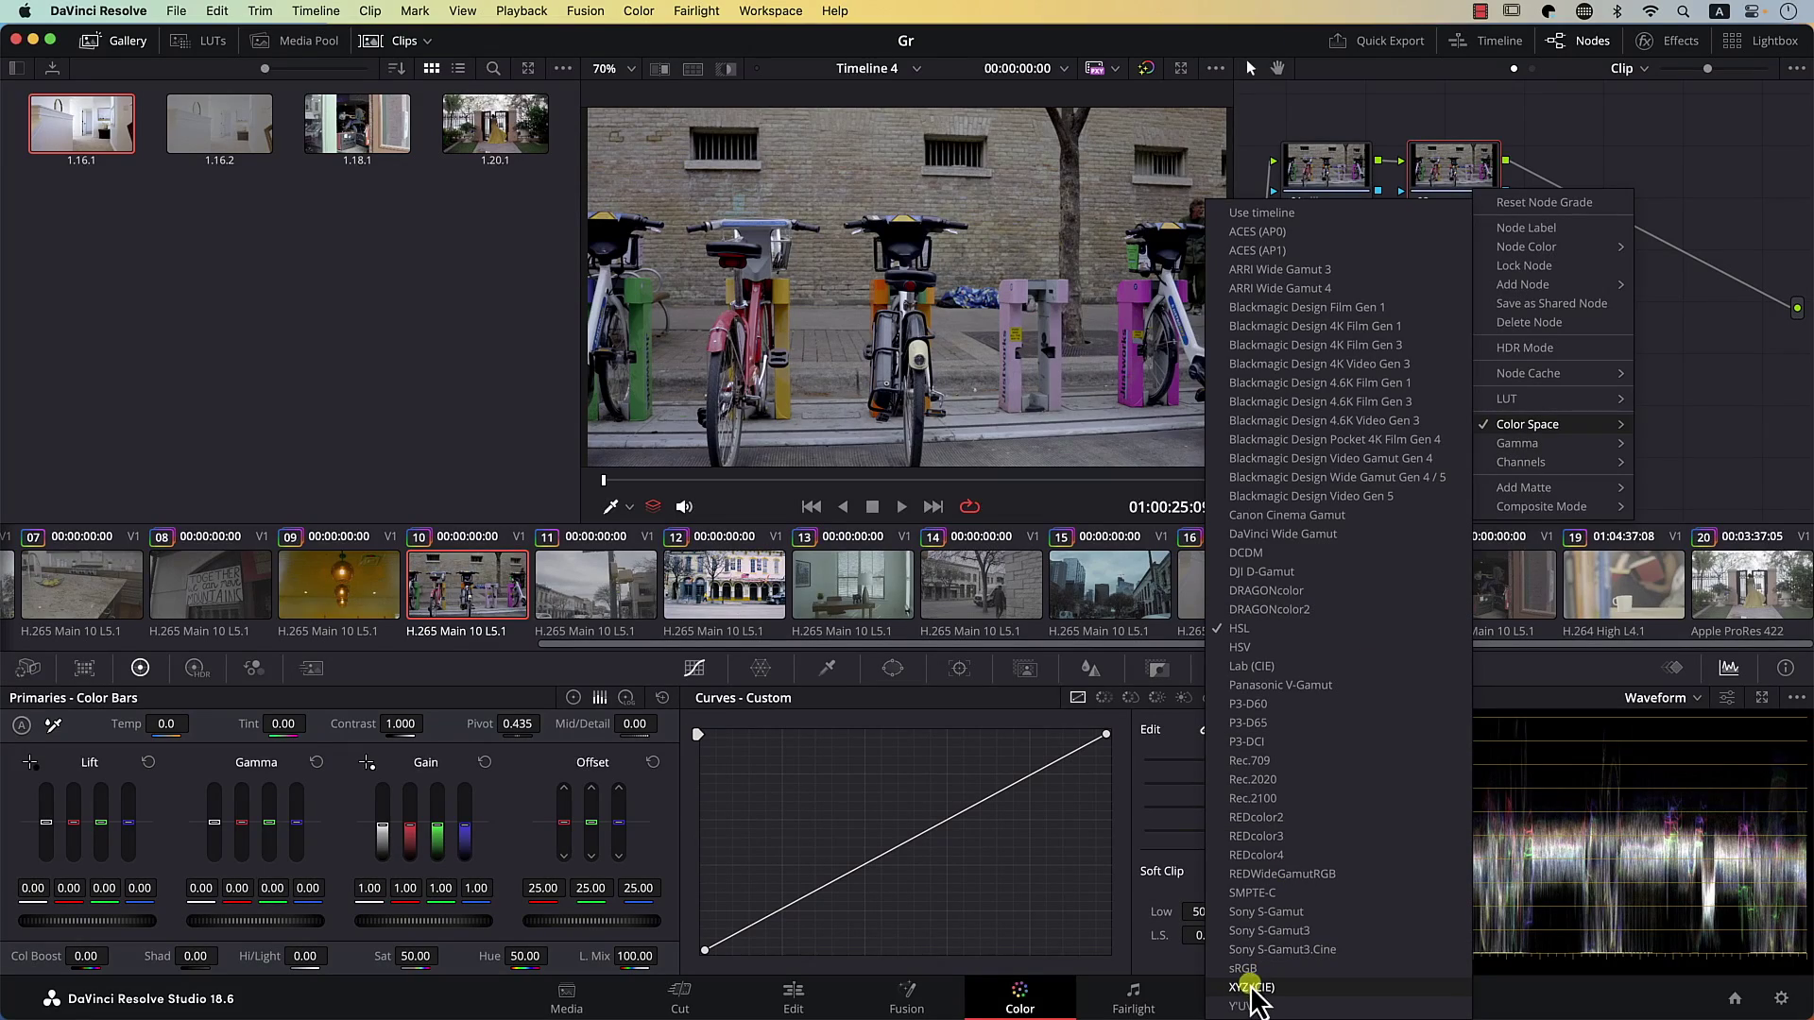
Step: Set node 02's color space to Lab (CIE), try individual Offset channel changes, and reset the Offset
left_click(1330, 673)
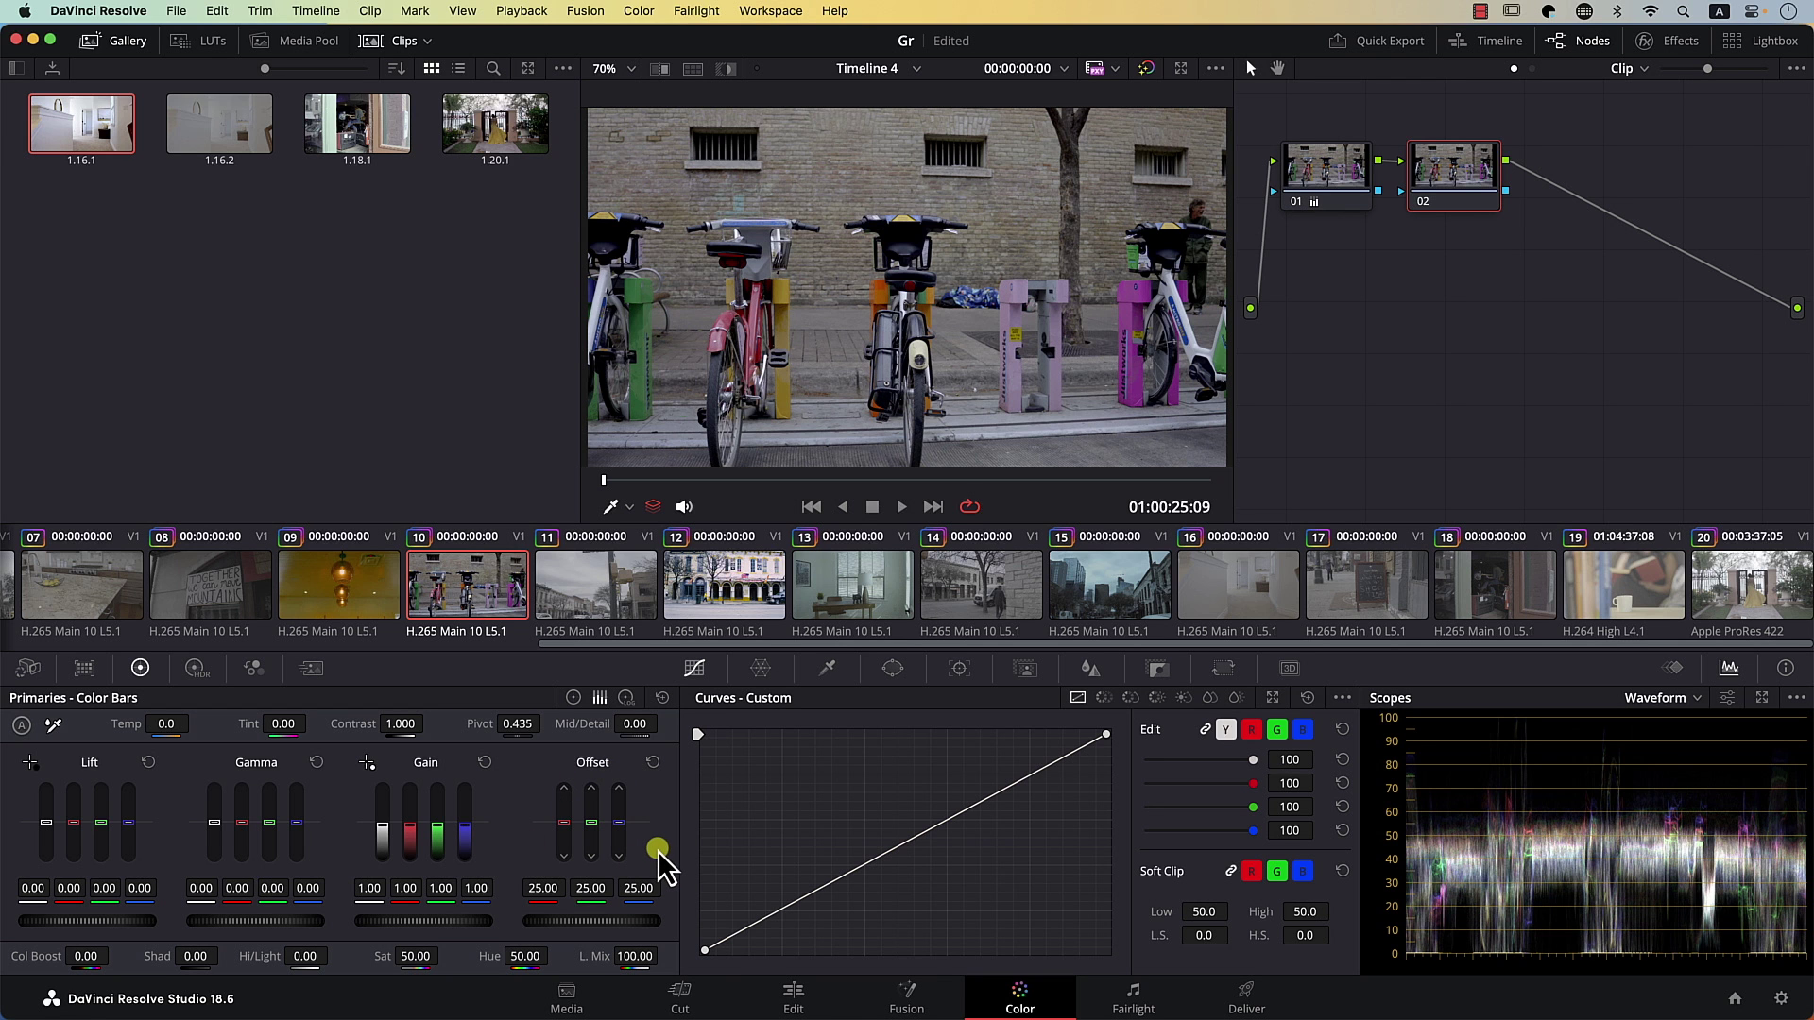
left_click_drag(563, 828, 587, 791)
left_click_drag(564, 832, 619, 844)
left_click(652, 761)
Step: Move the playhead to 01:00:27:01, delete node 02 and undo the deletion
left_click_drag(794, 482, 984, 479)
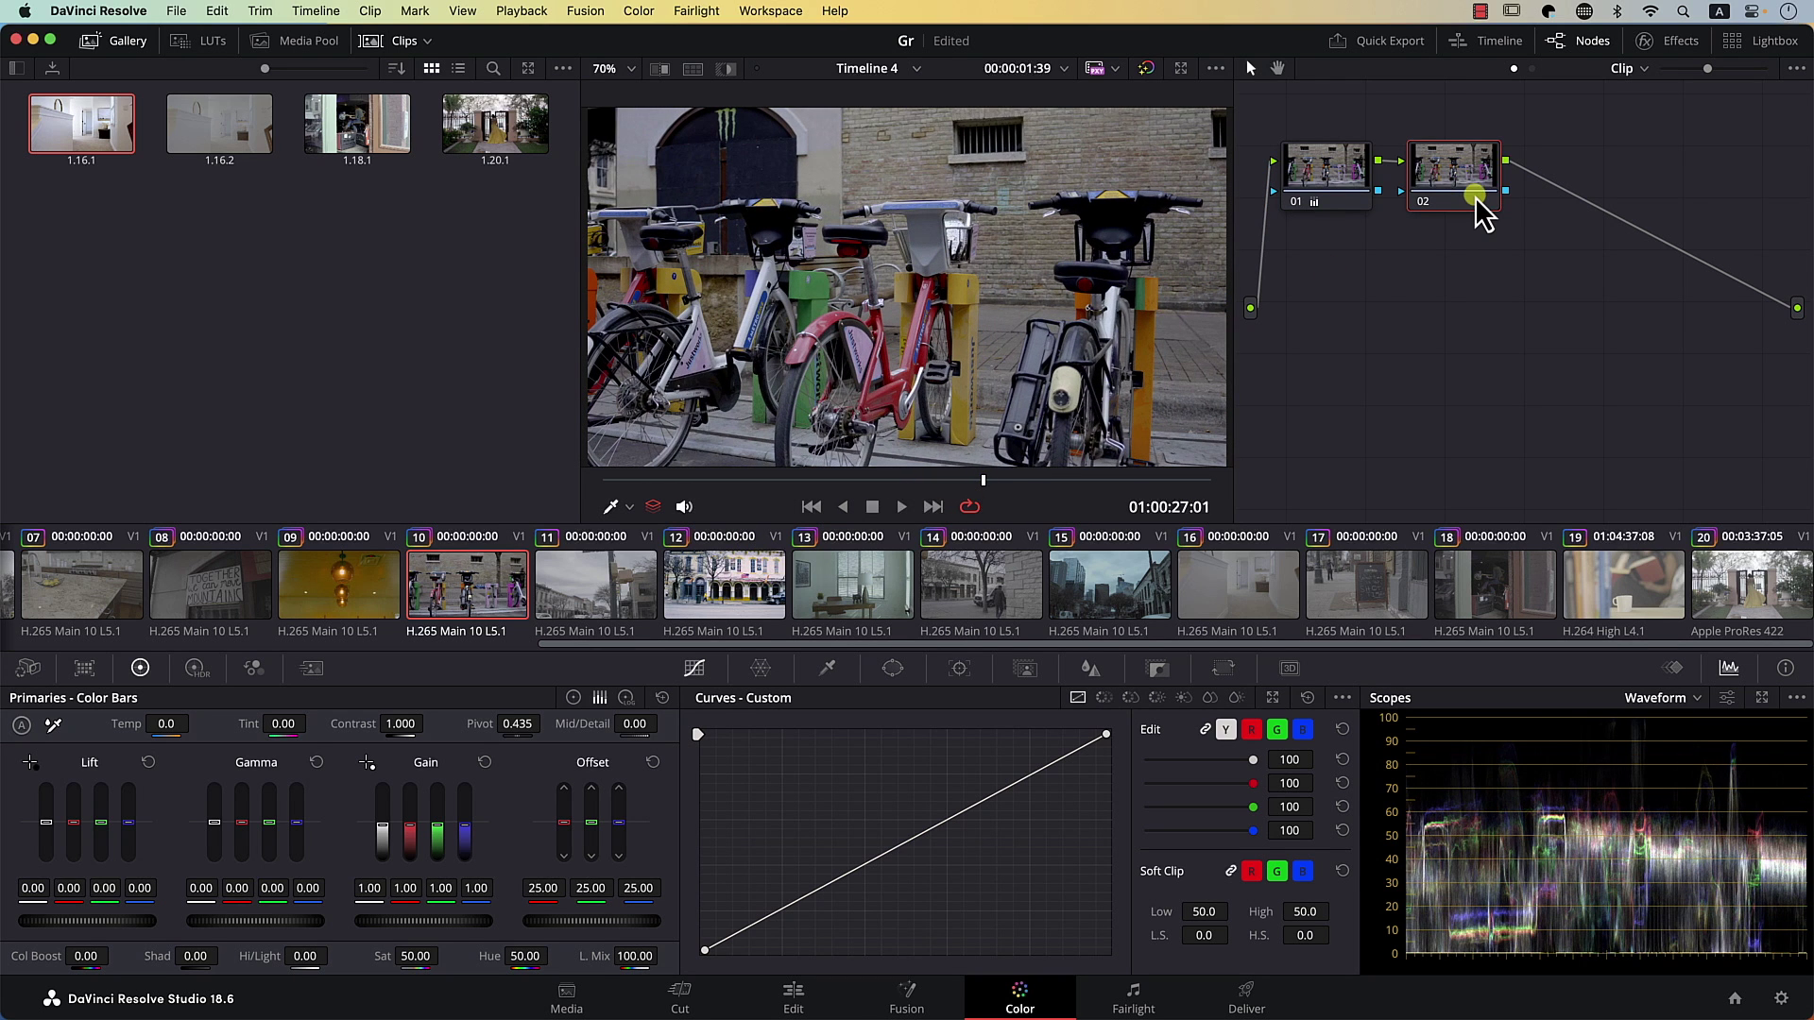
left_click_drag(1521, 175, 1496, 171)
key("Delete")
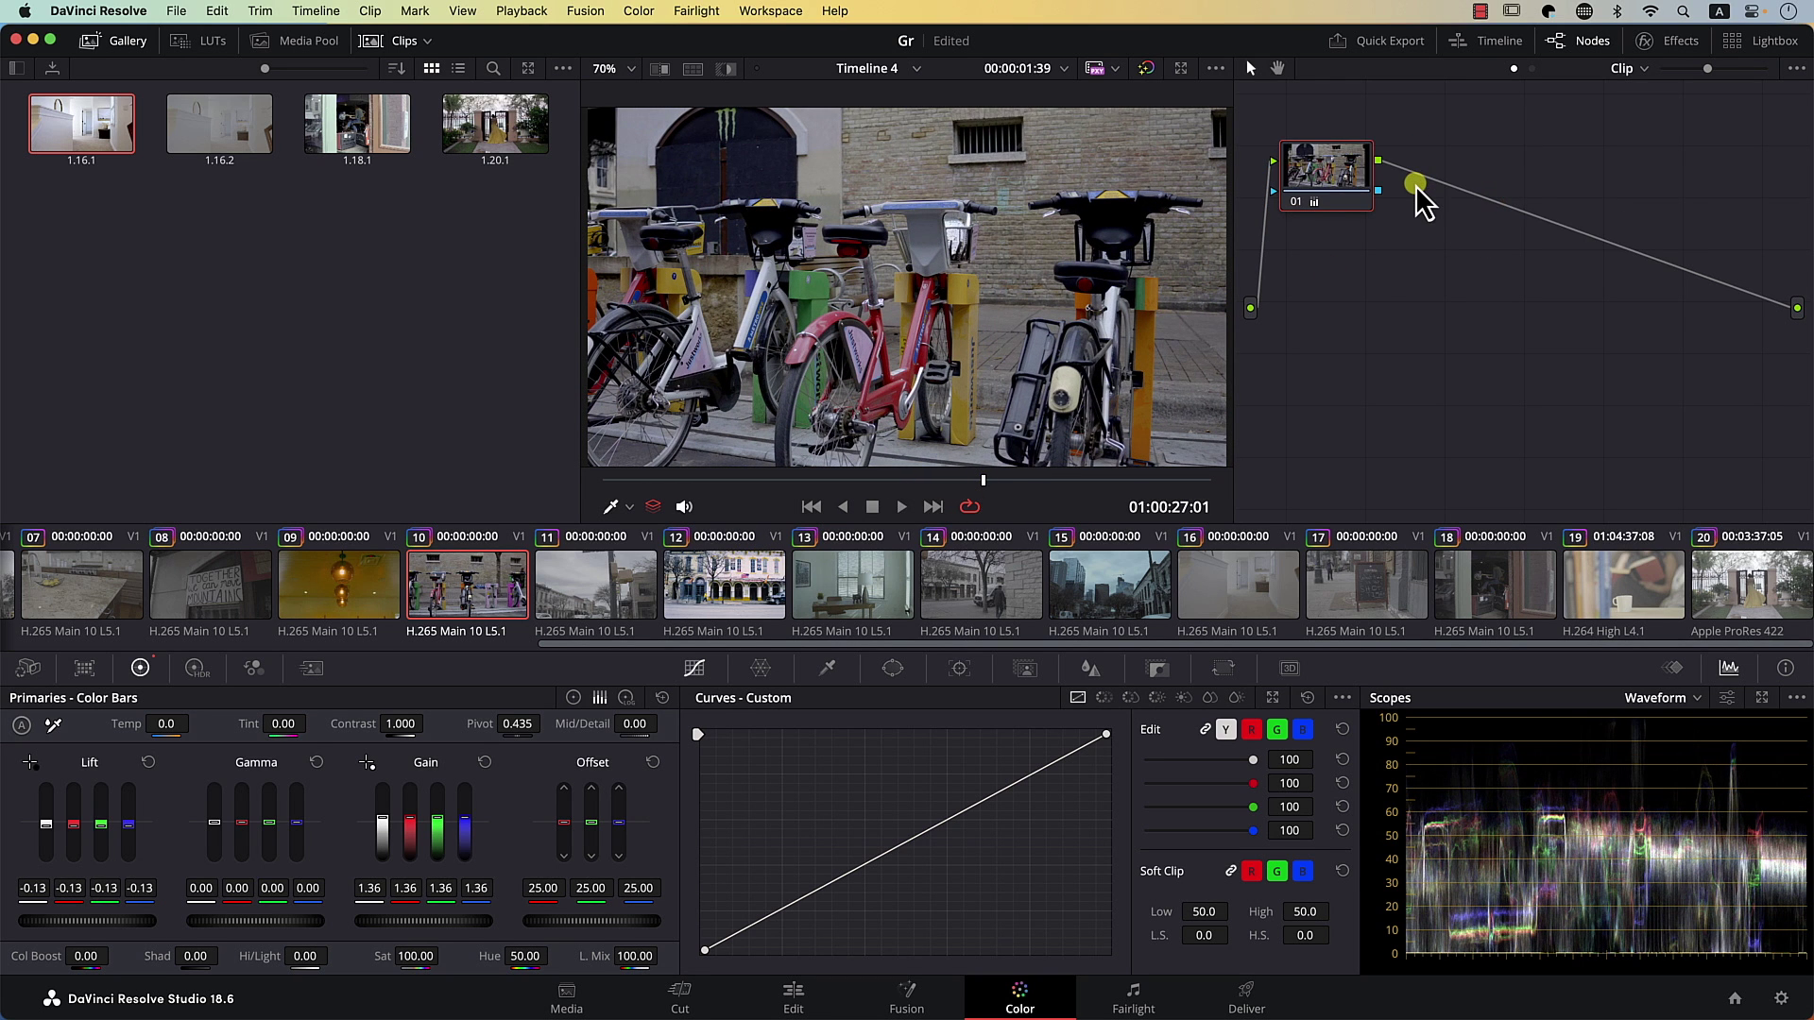
key("super+z")
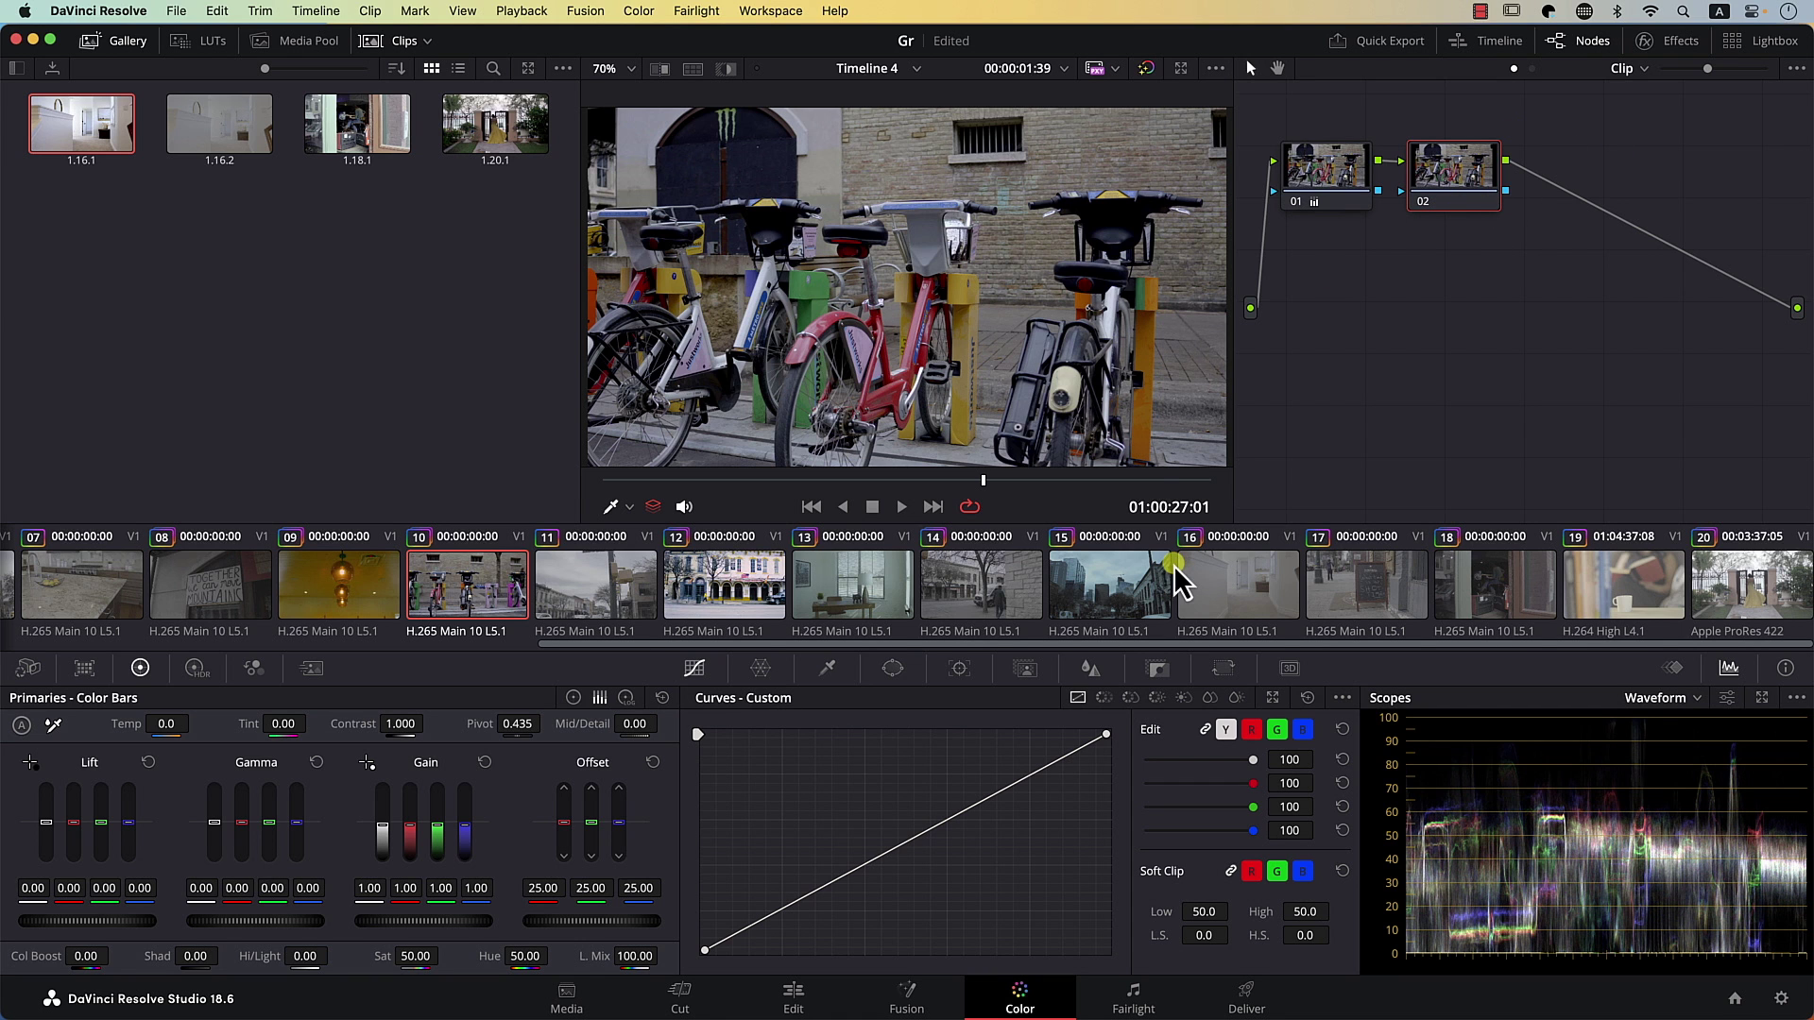
Step: Raise node 02's saturation to 84.80
left_click_drag(436, 956, 1163, 978)
left_click_drag(1304, 976, 592, 932)
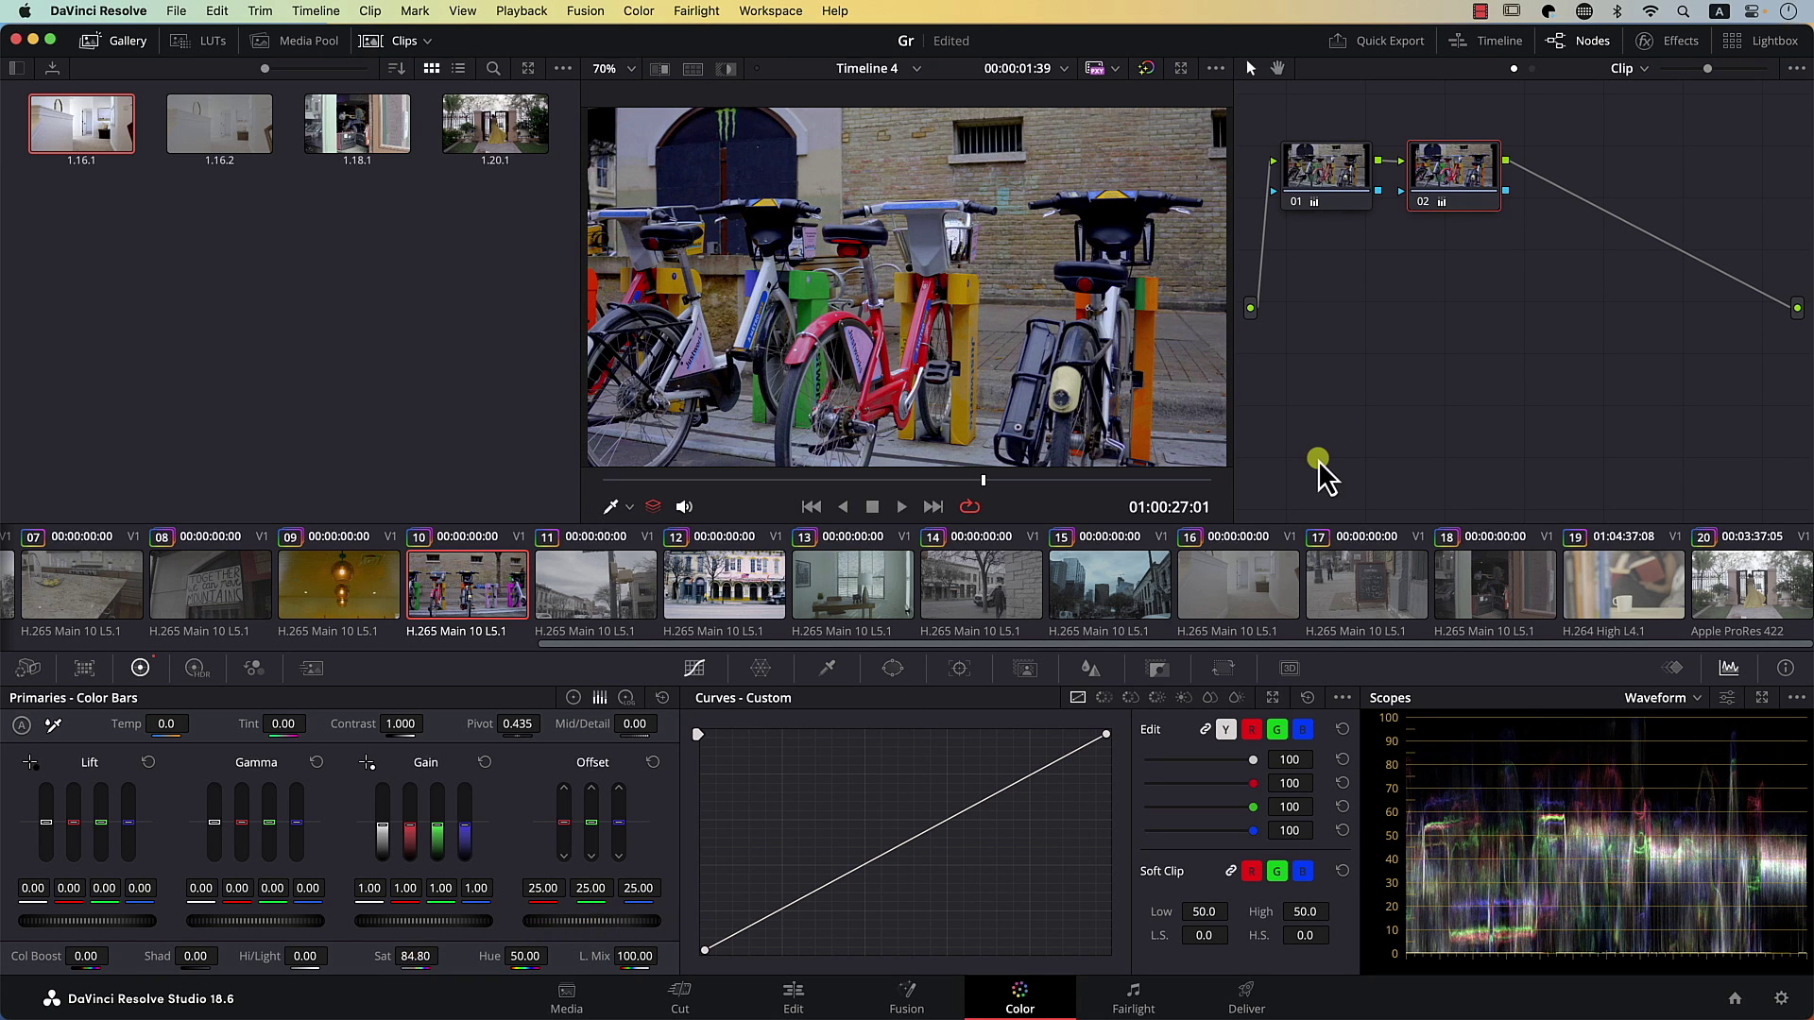
Step: Replace node 02 with a new serial node and set its color space to HSV
key("Delete")
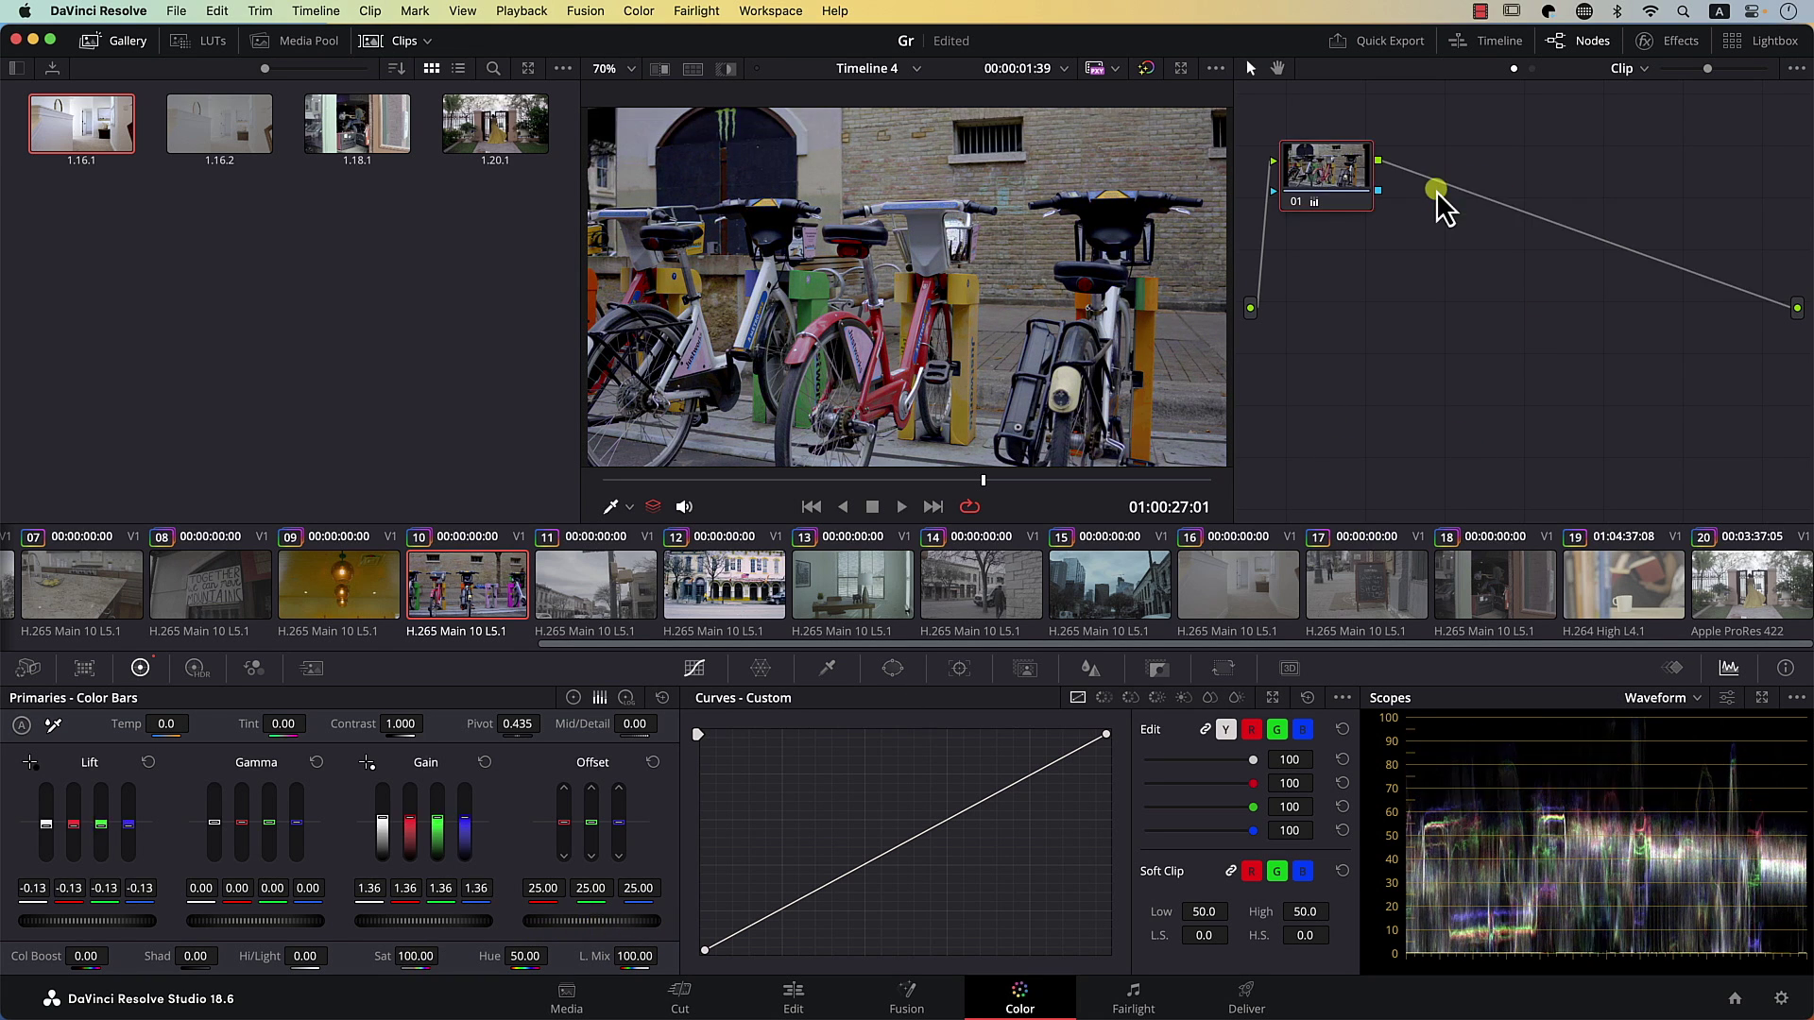
key("alt+s")
right_click(1464, 185)
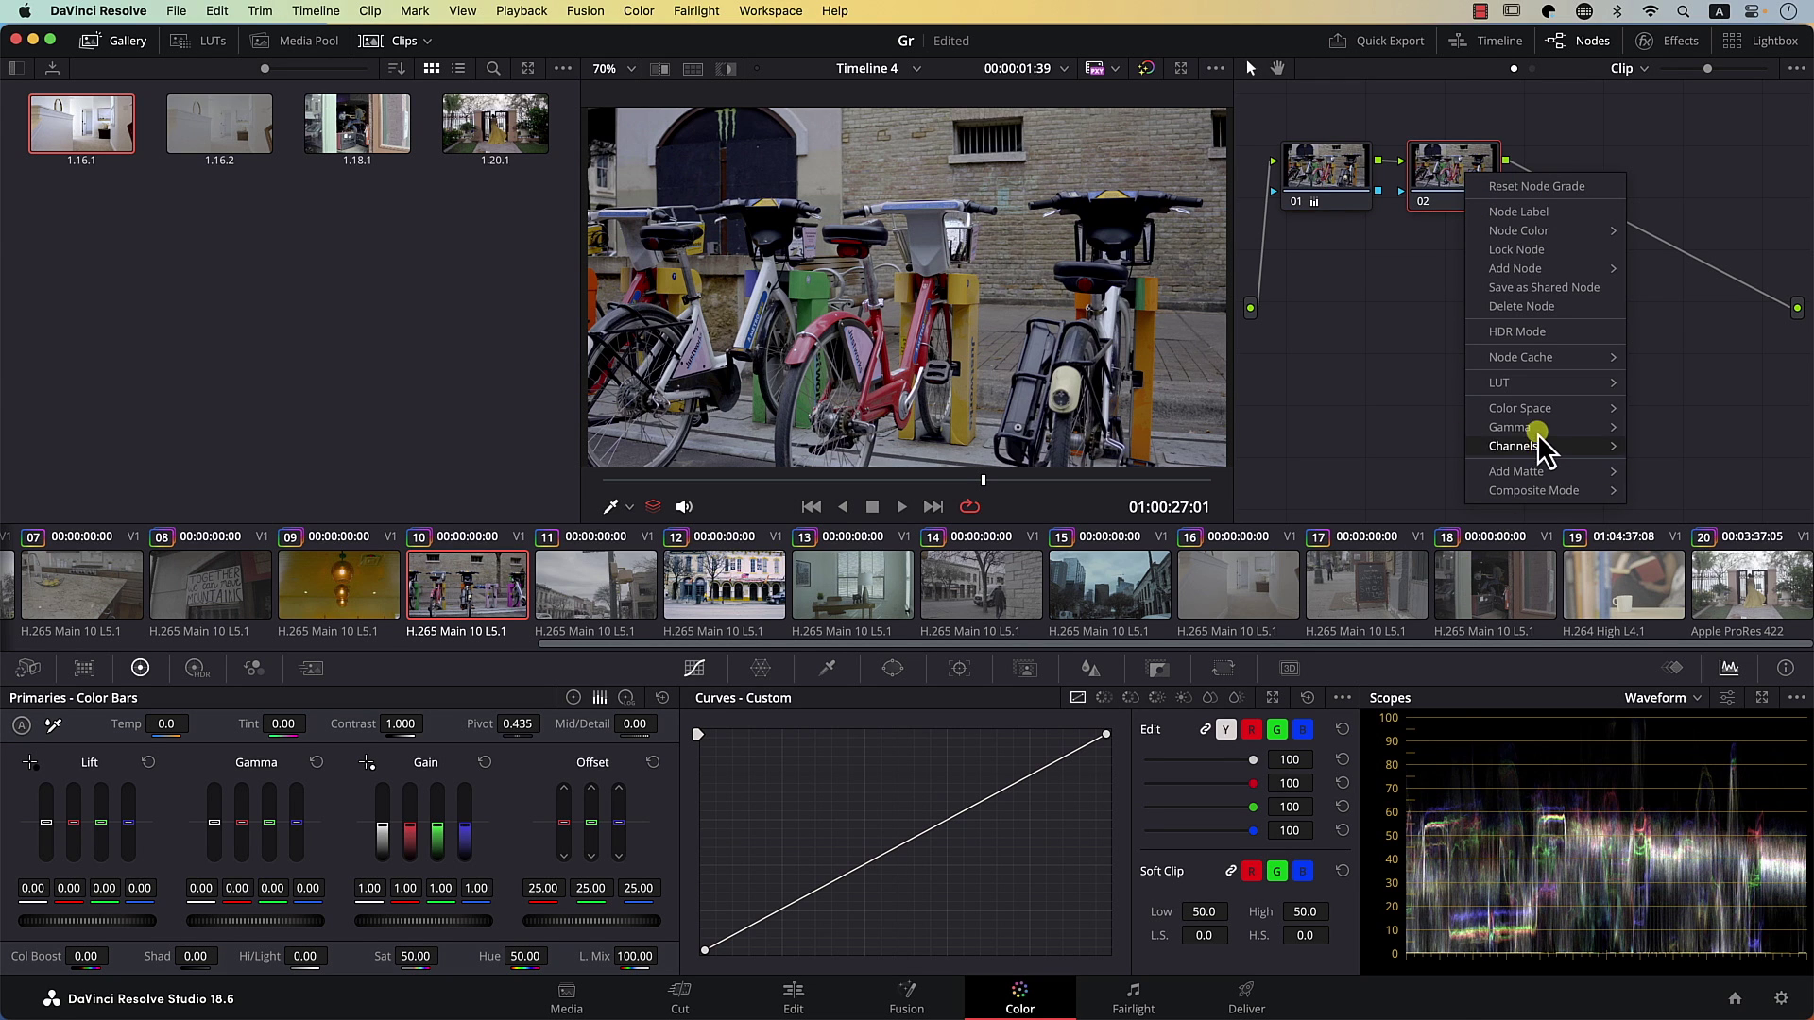
mouse_move(1540, 416)
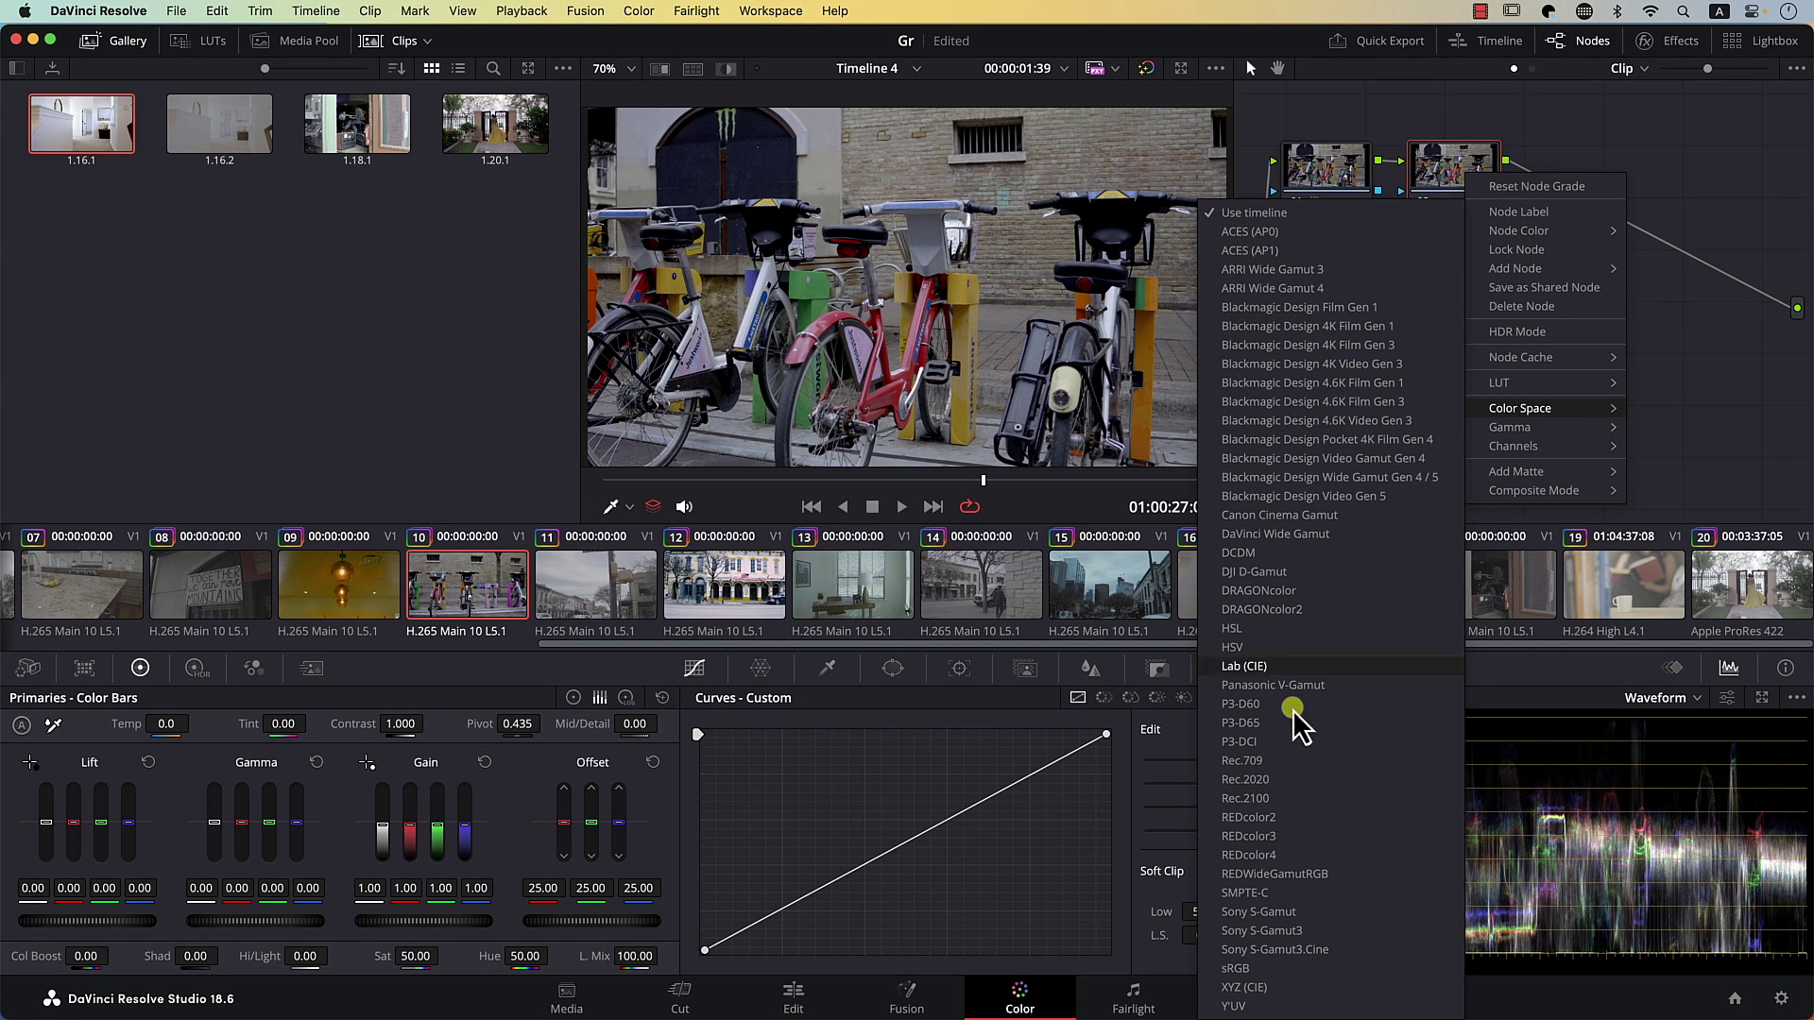
left_click(1291, 652)
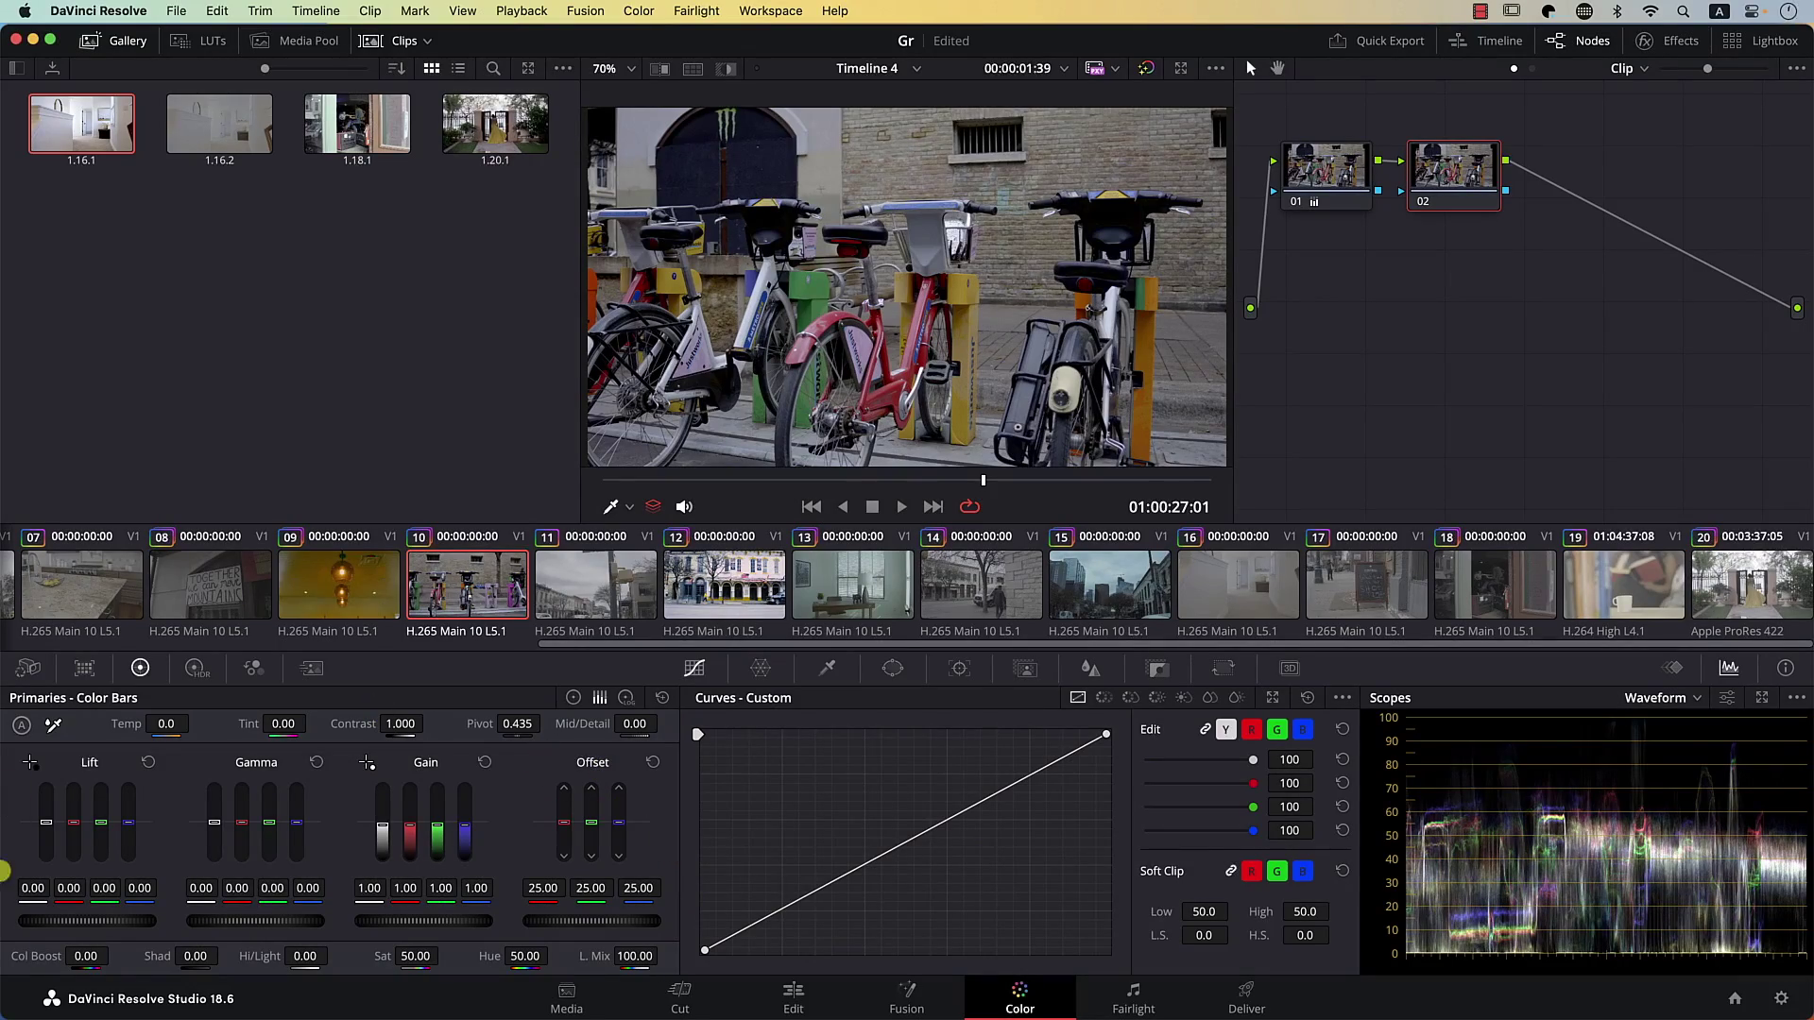
Step: Try raising the green Offset on the HSV node, up to 100.80, and reset the Offset
left_click_drag(593, 846, 592, 821)
left_click(650, 763)
left_click_drag(592, 833, 619, 668)
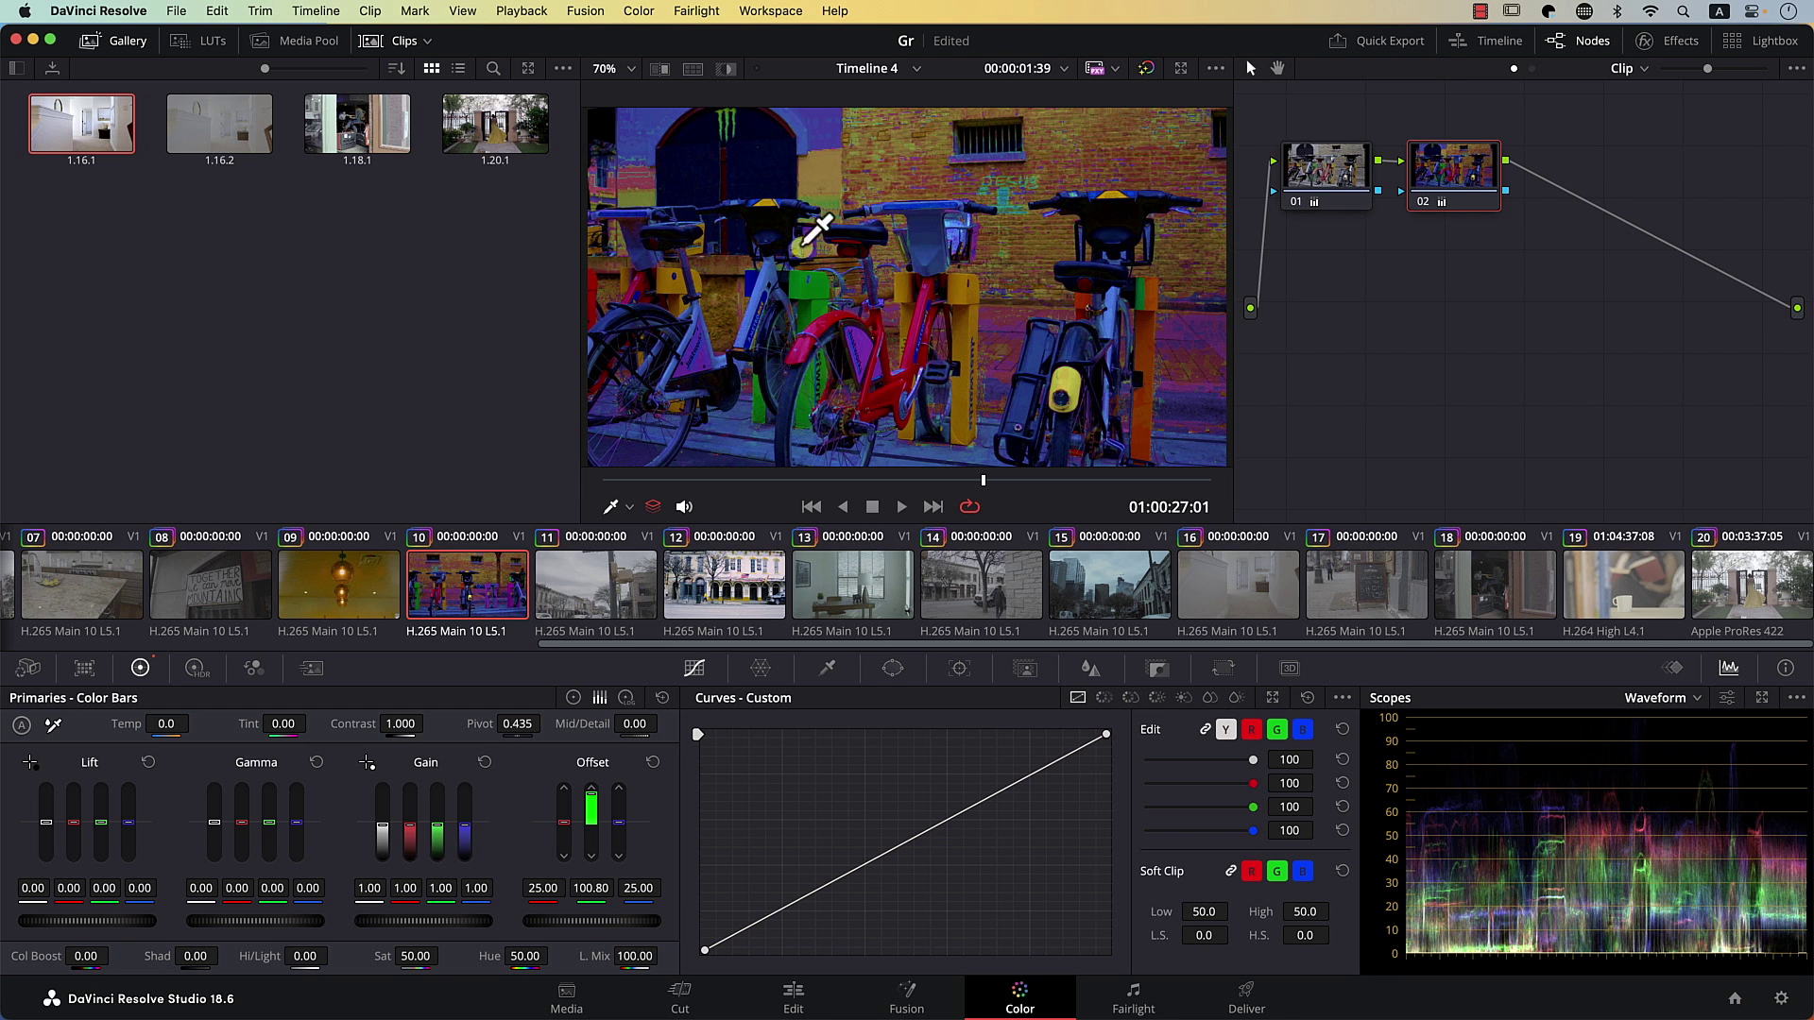
left_click(653, 762)
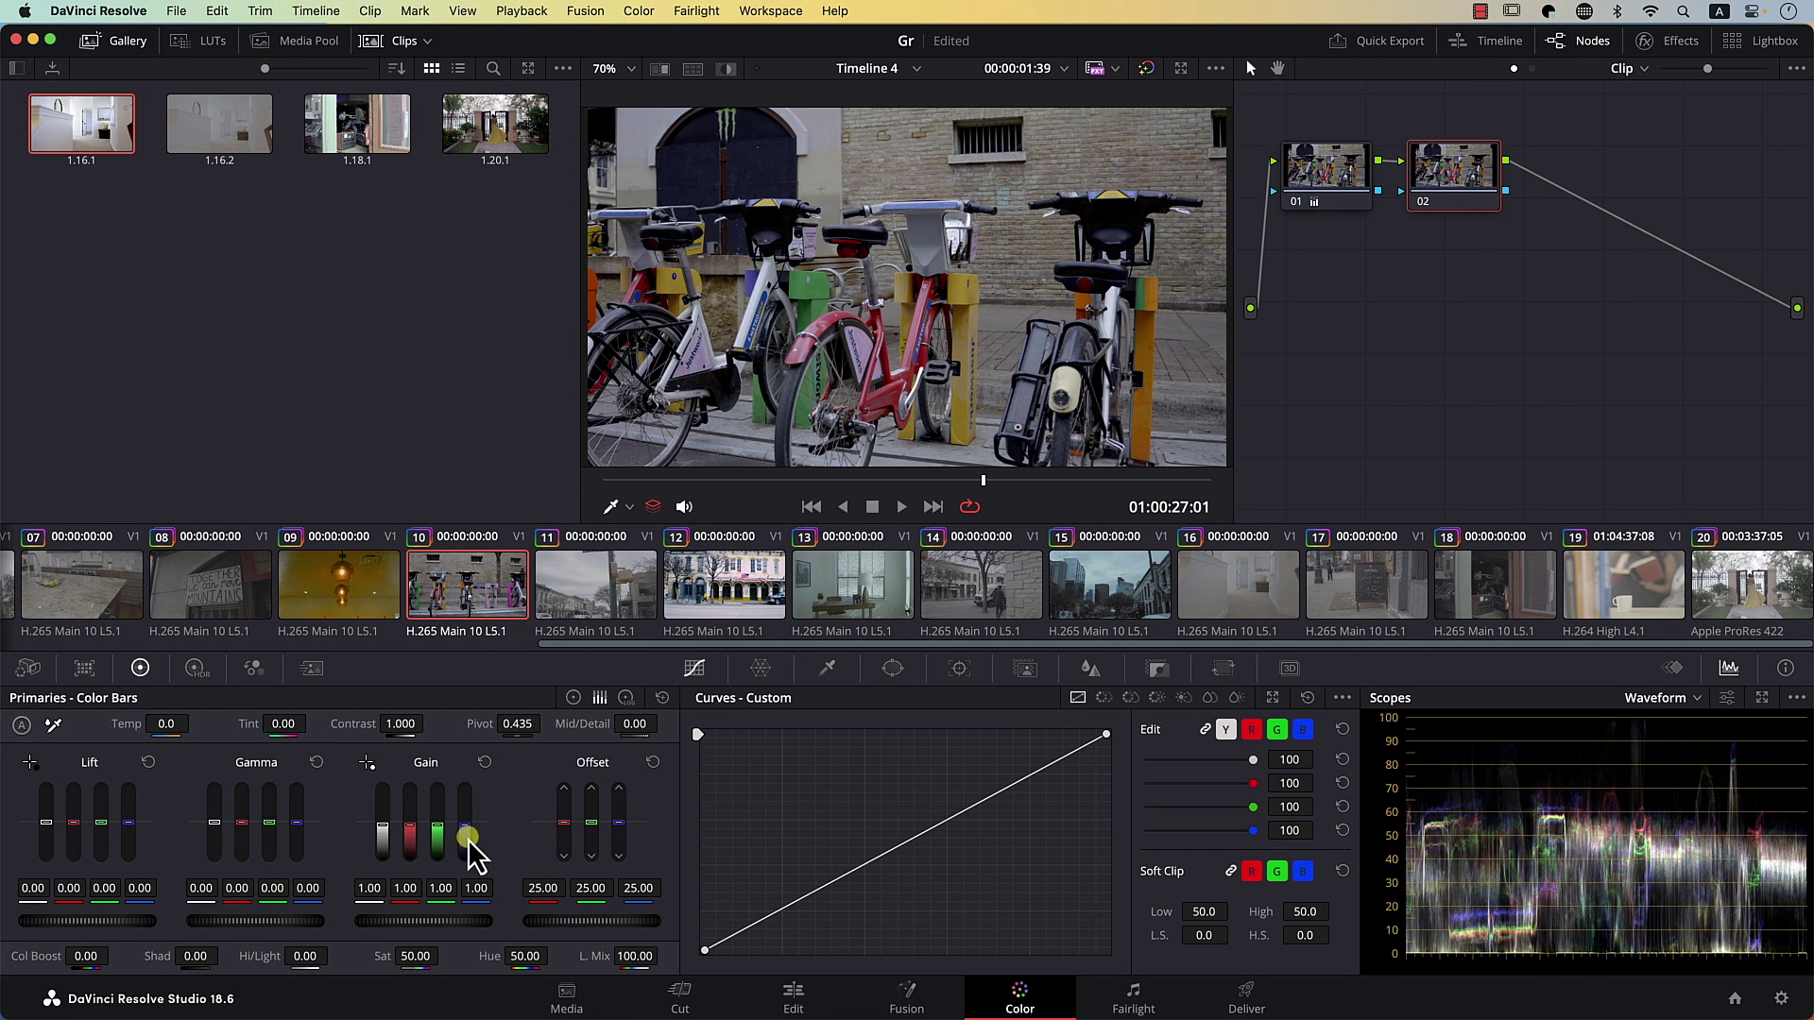
Step: Raise the HSV node's green Gain to 2.69
left_click_drag(437, 839, 449, 681)
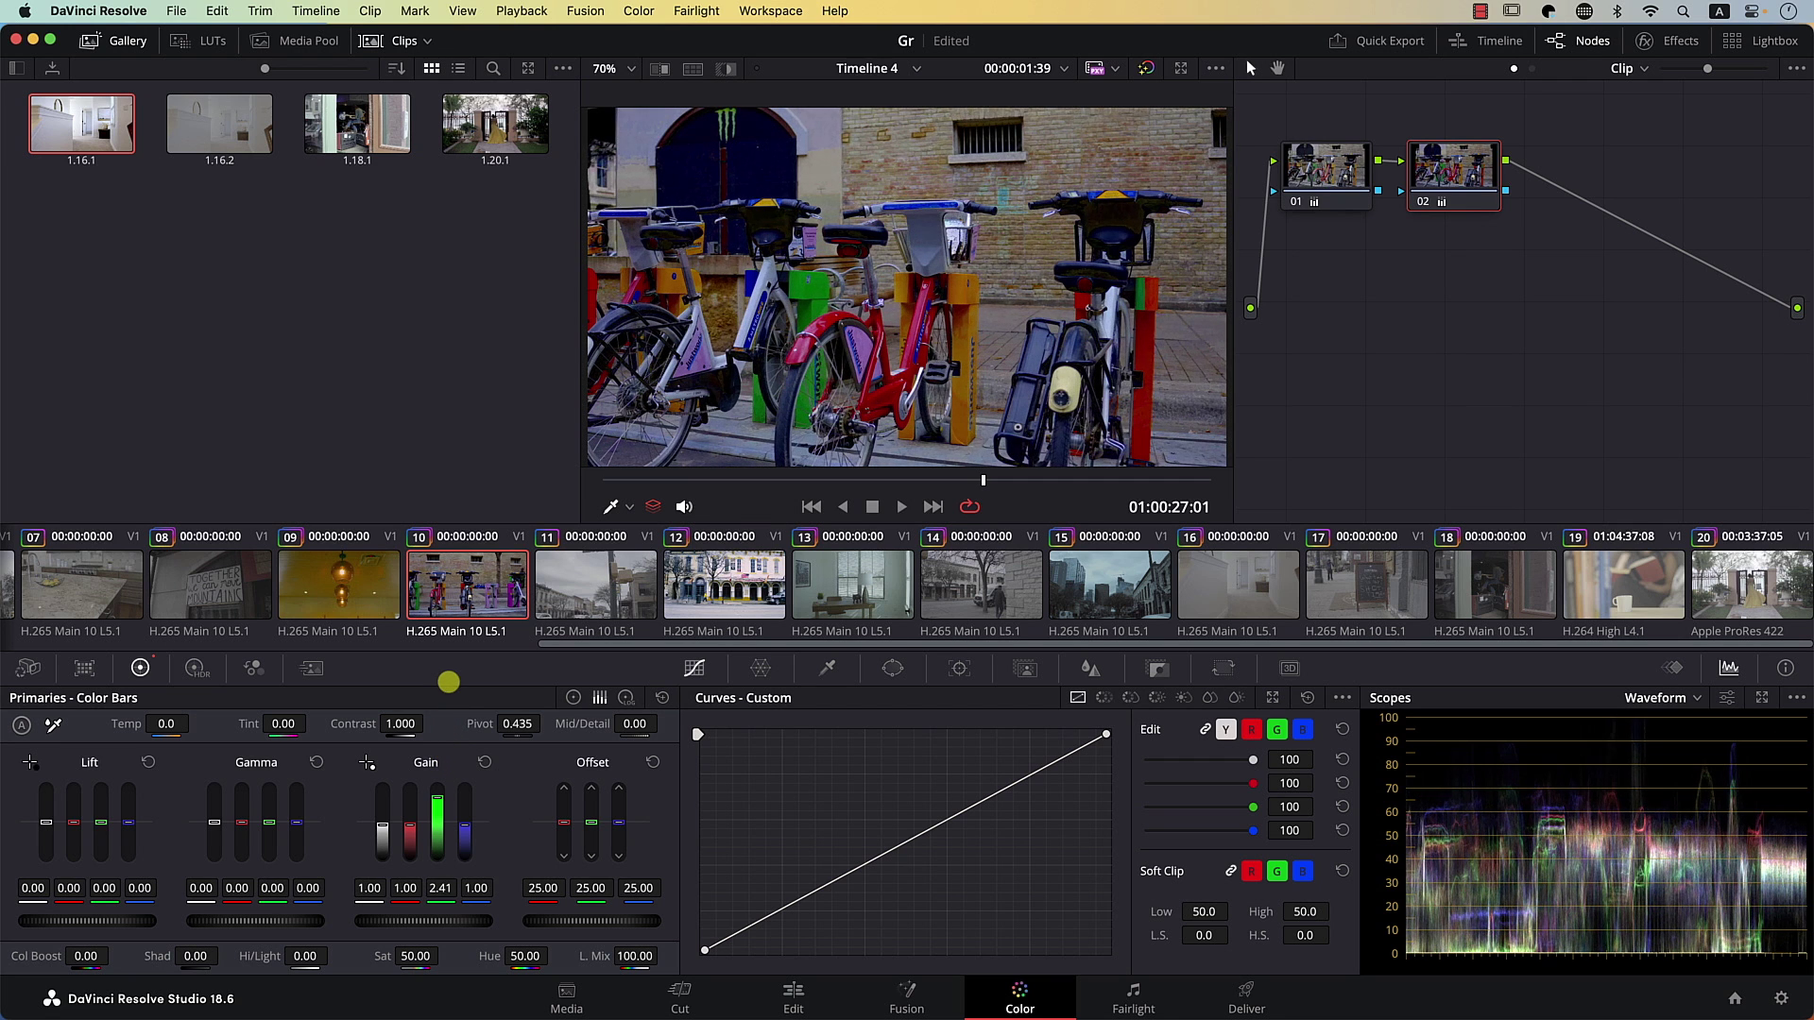
left_click_drag(435, 801, 443, 763)
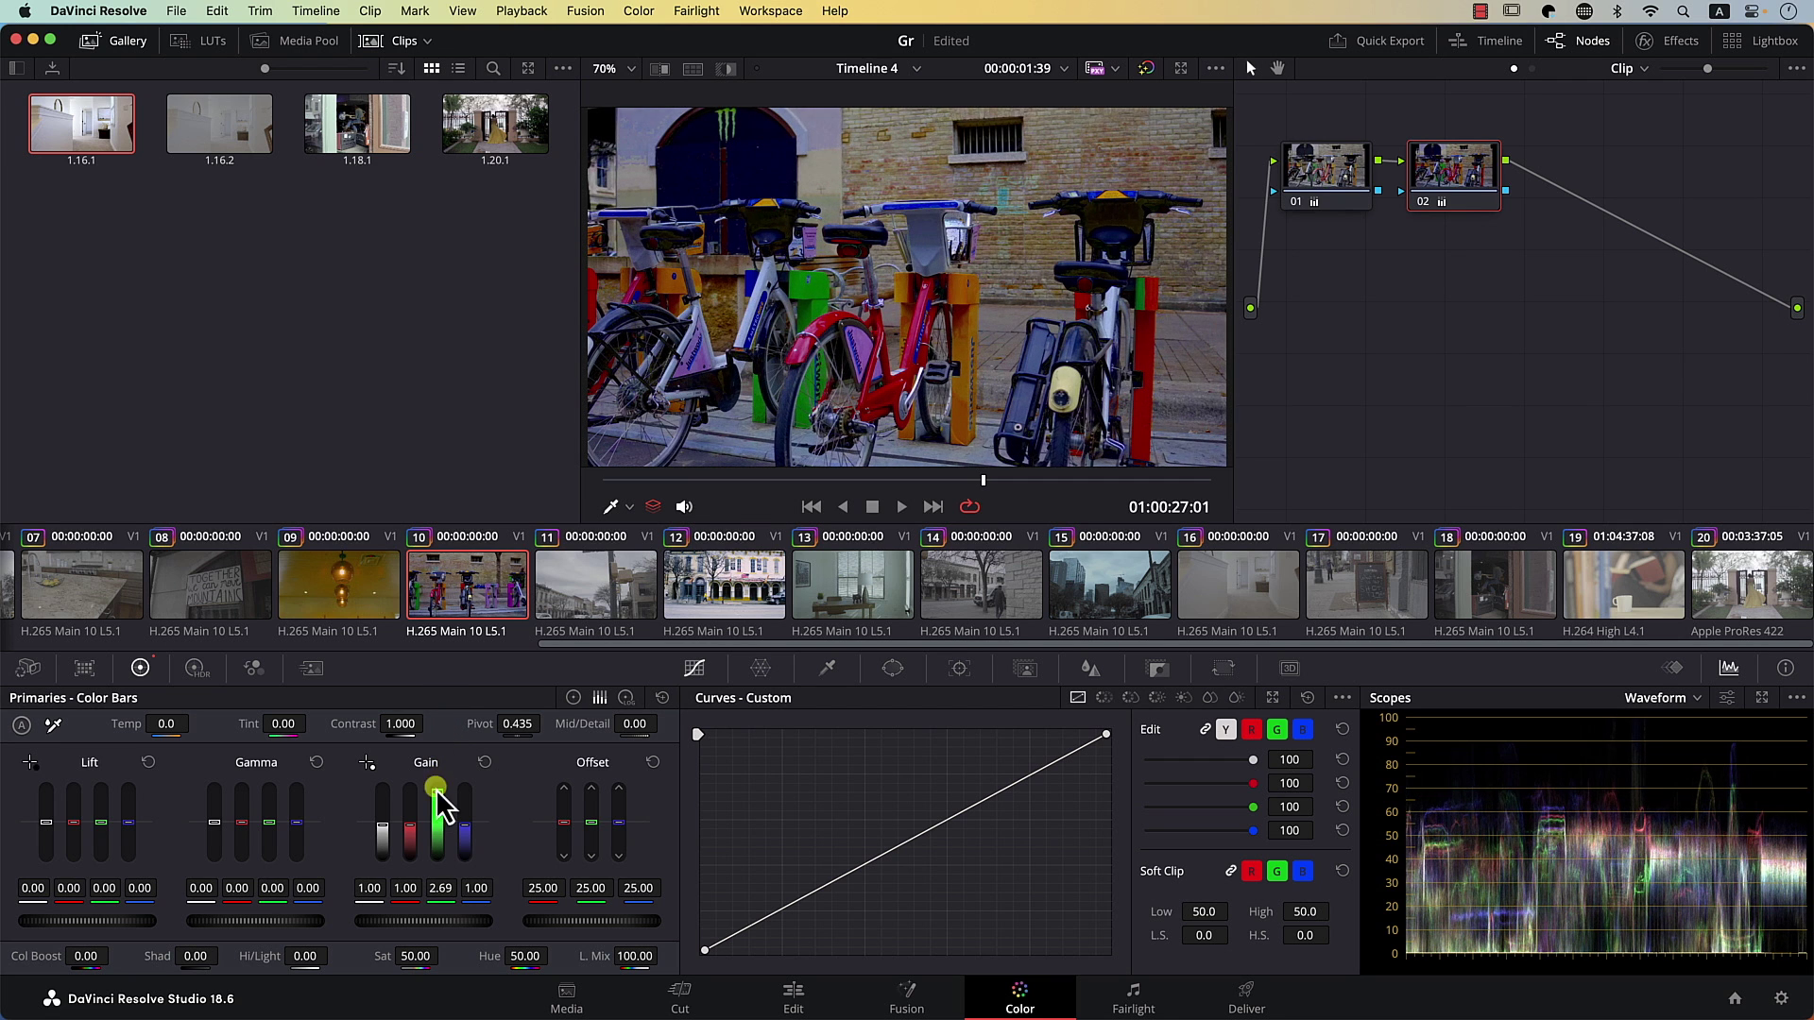
Step: Switch between the normal saturation version and the HSV version of the grade to compare their colours
key("super+n")
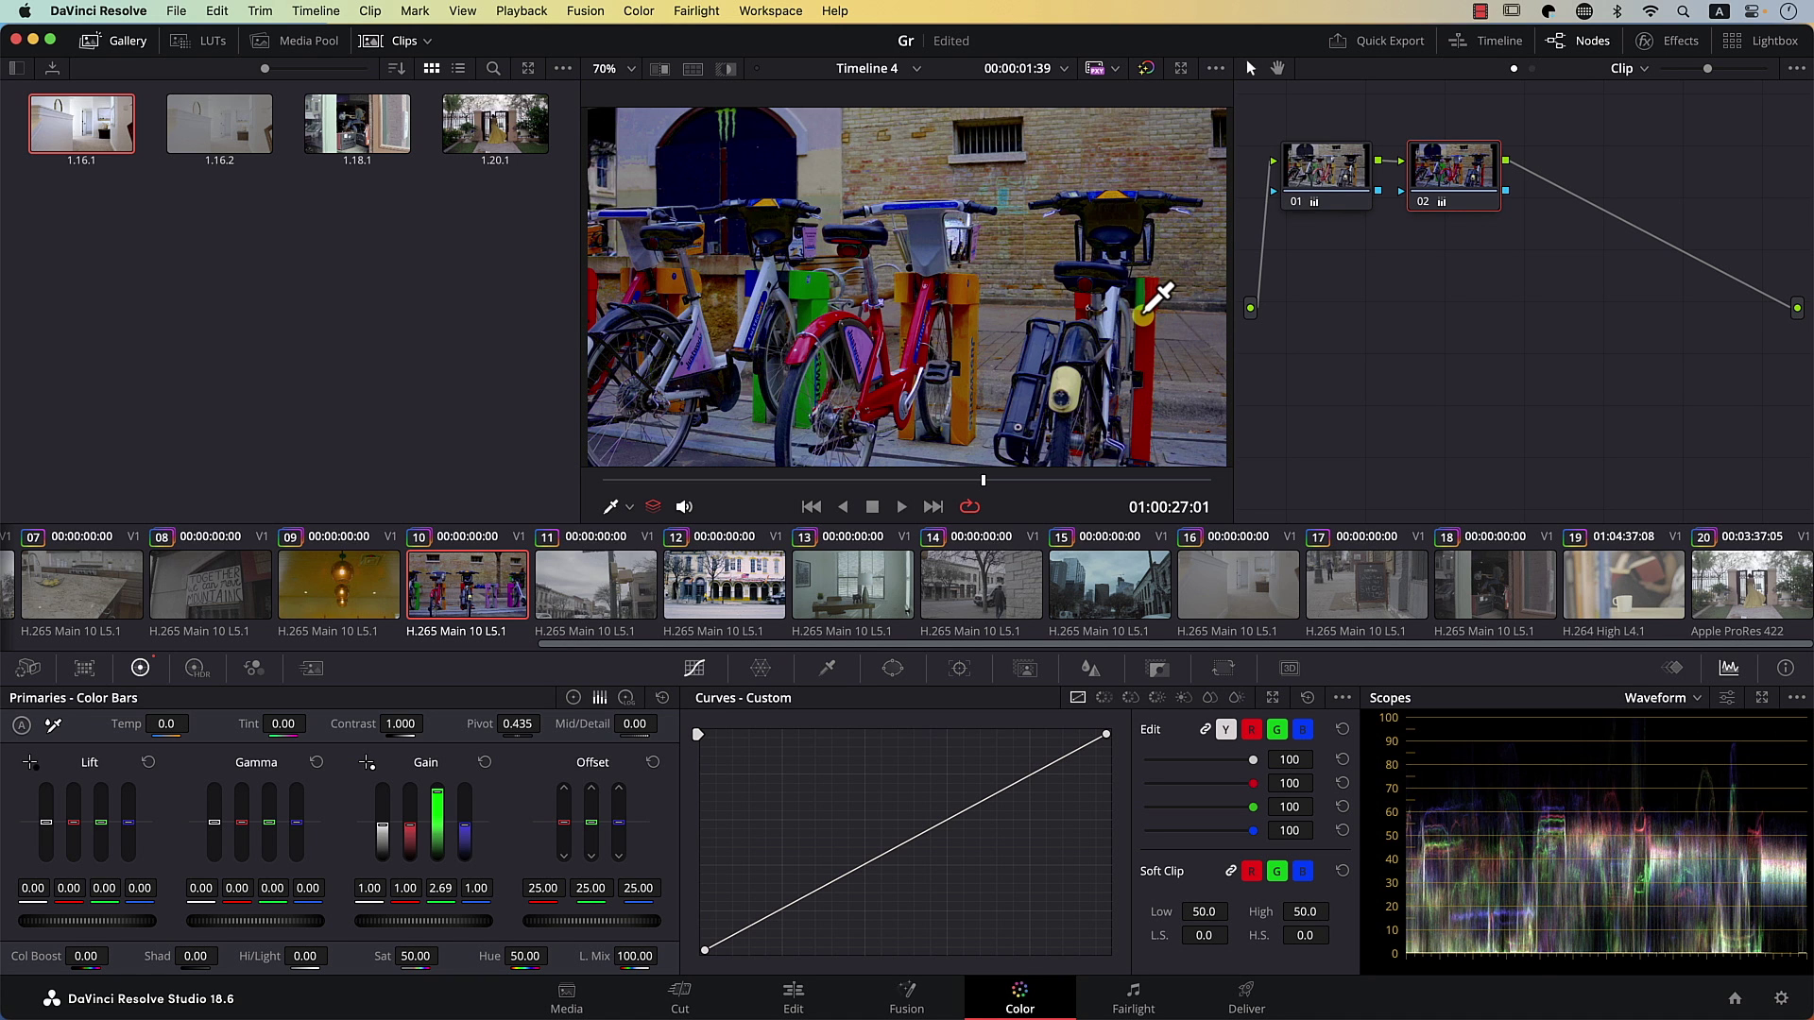
key("super+b")
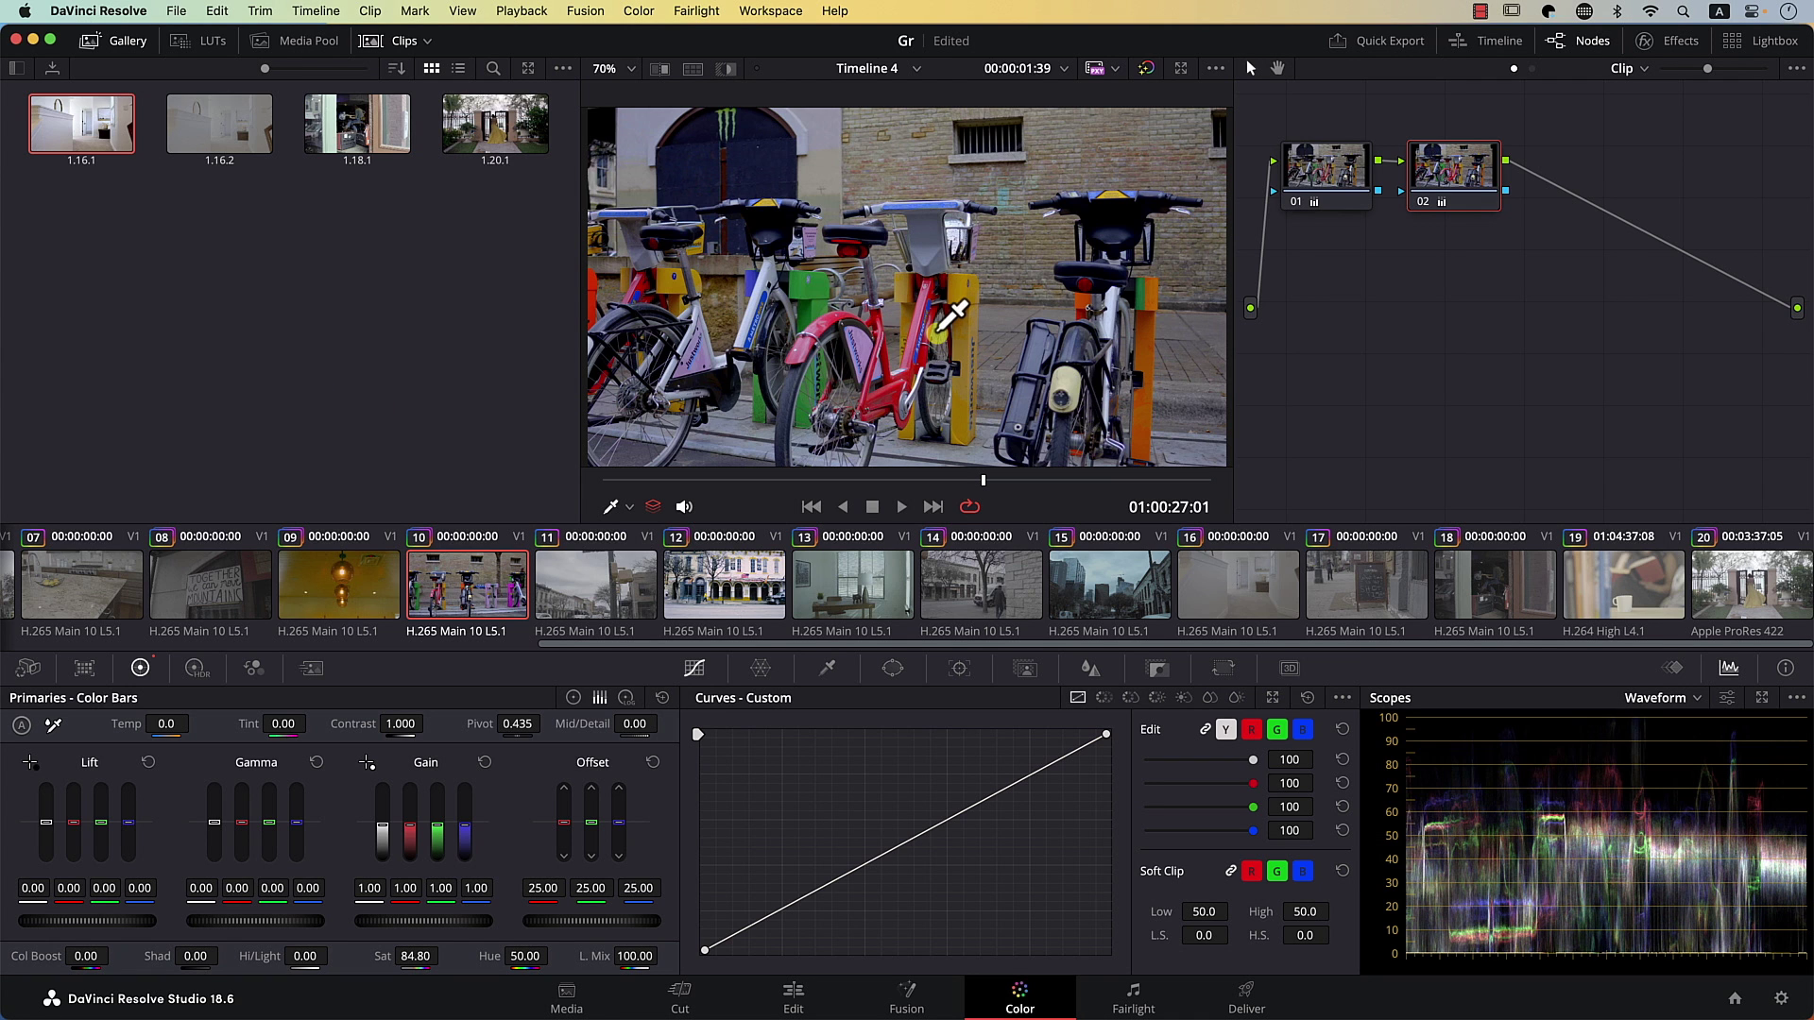
key("super+n")
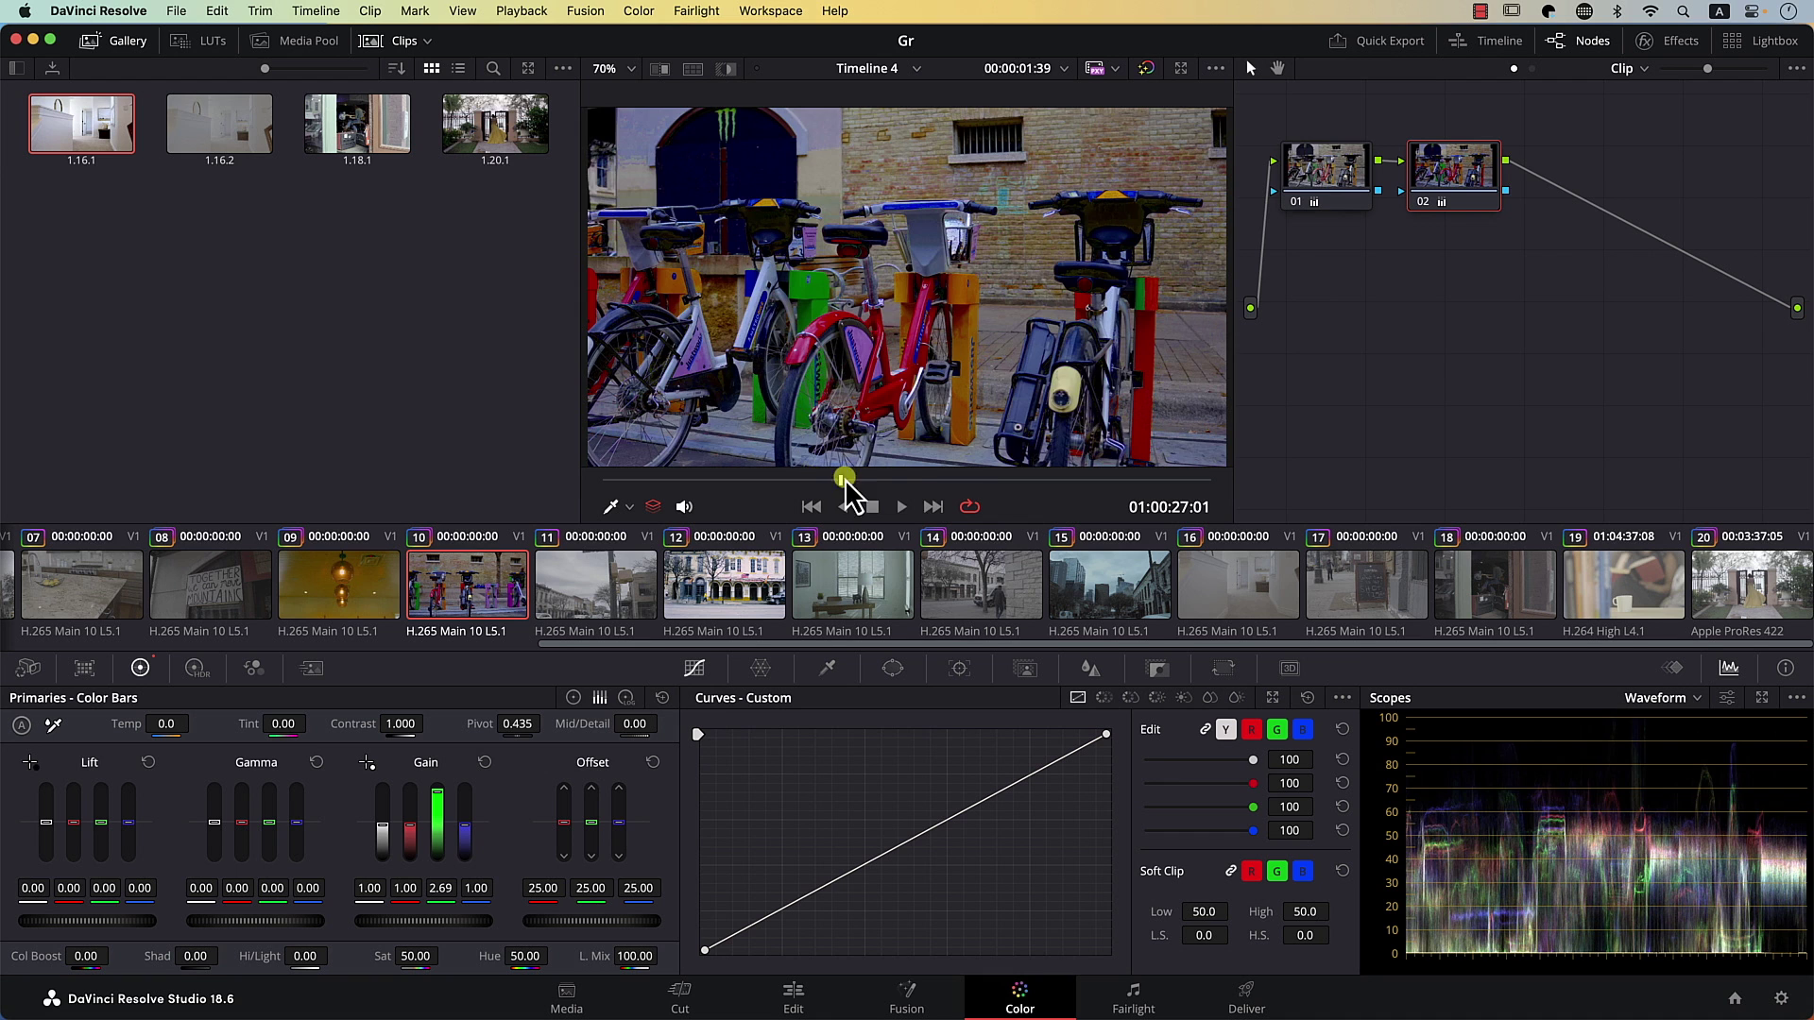
Step: Compare the two grade versions at 01:00:27:21 and review the HSV version at other points of the clip
left_click_drag(846, 481, 1172, 470)
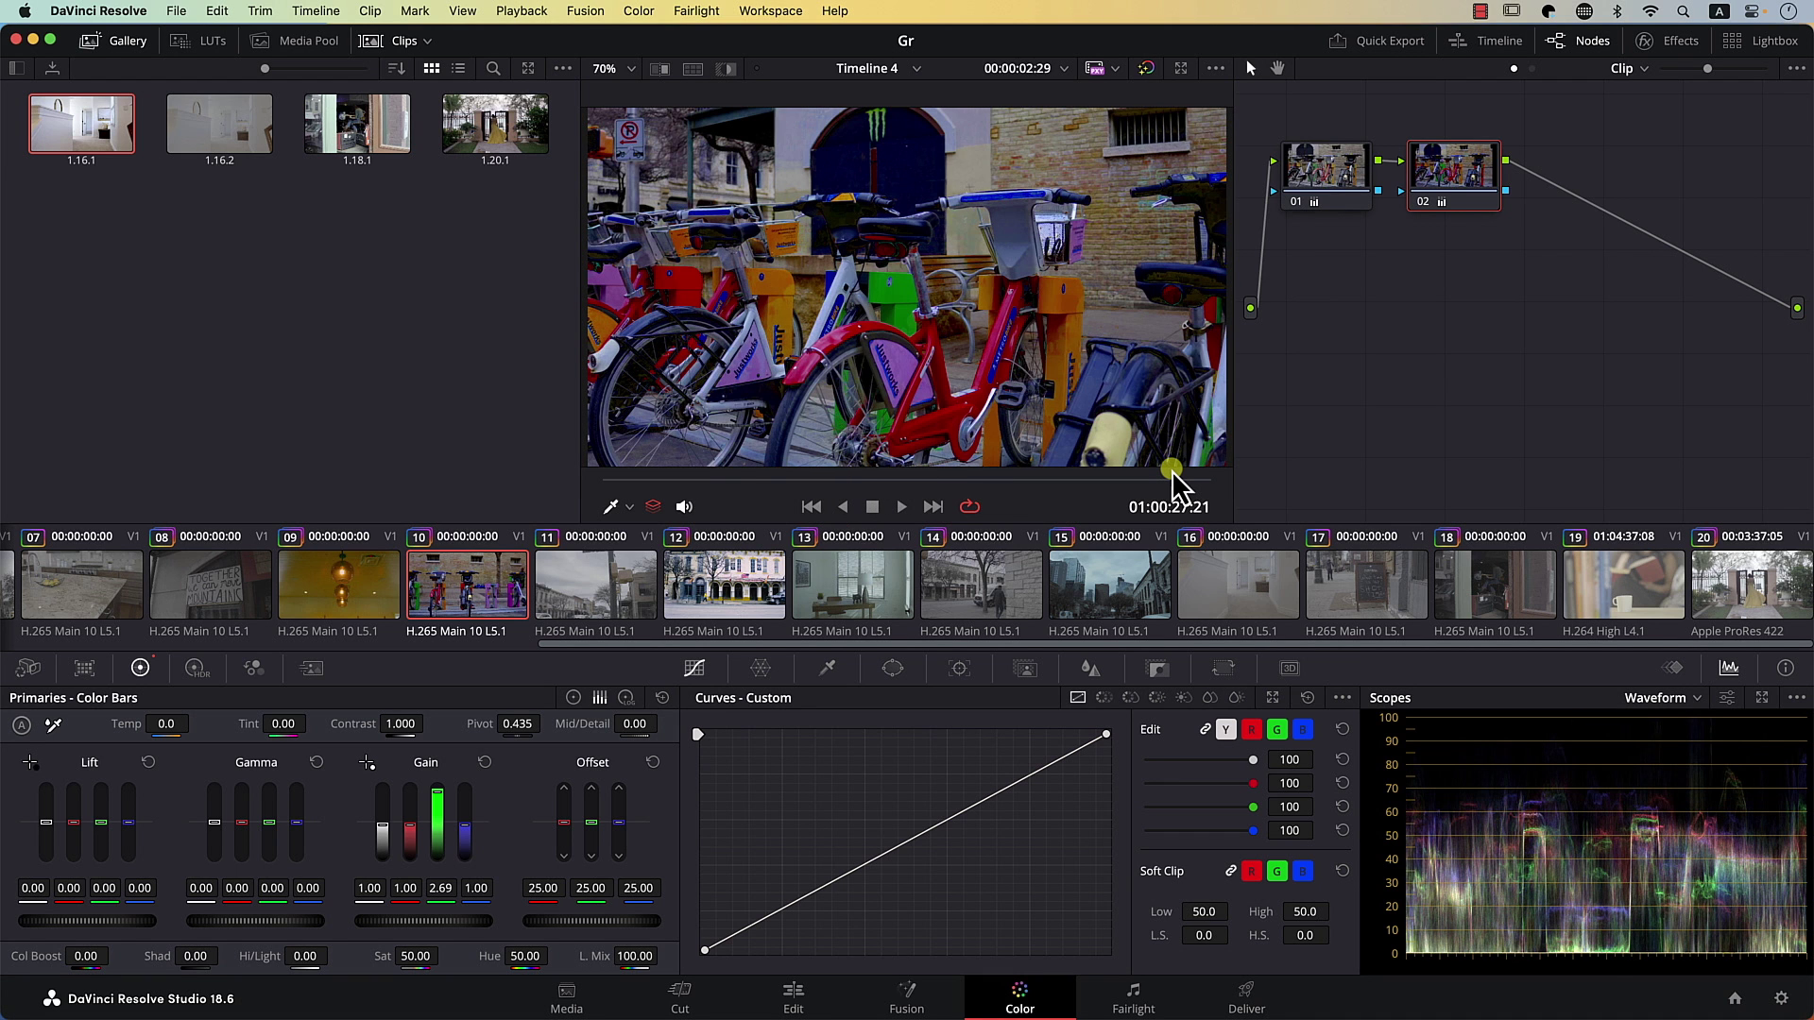
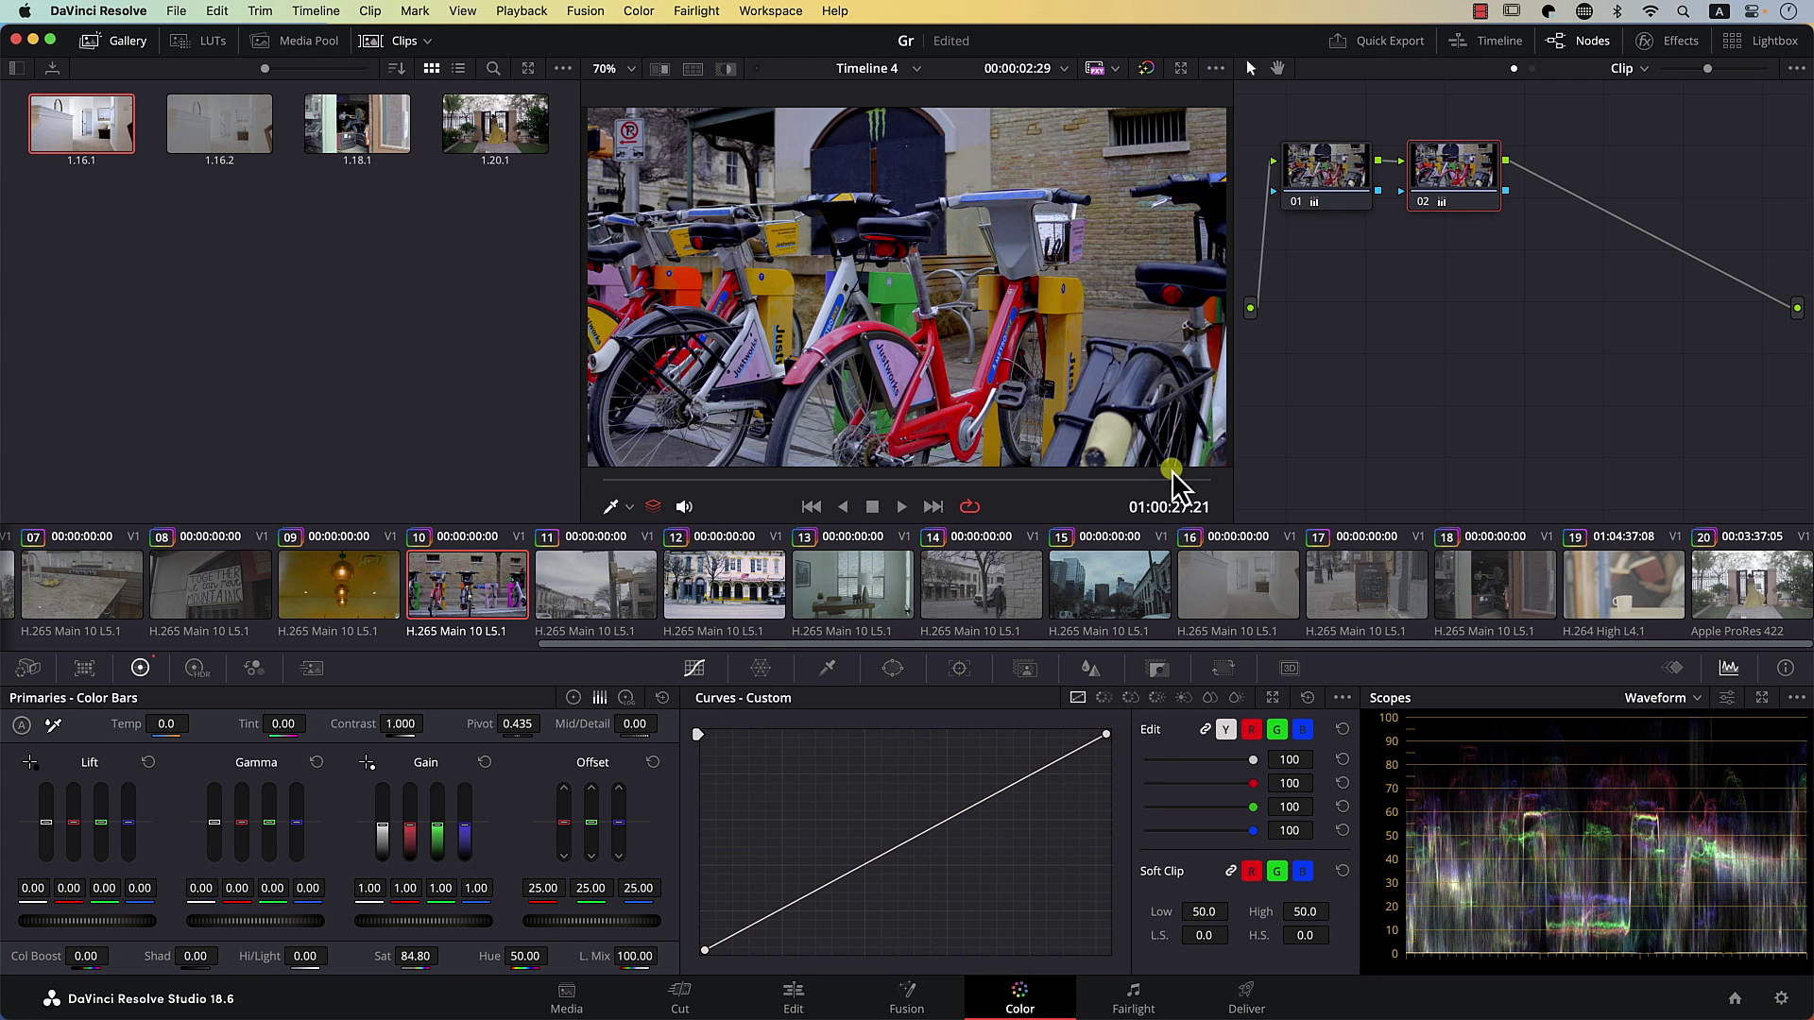
key("ctrl+n")
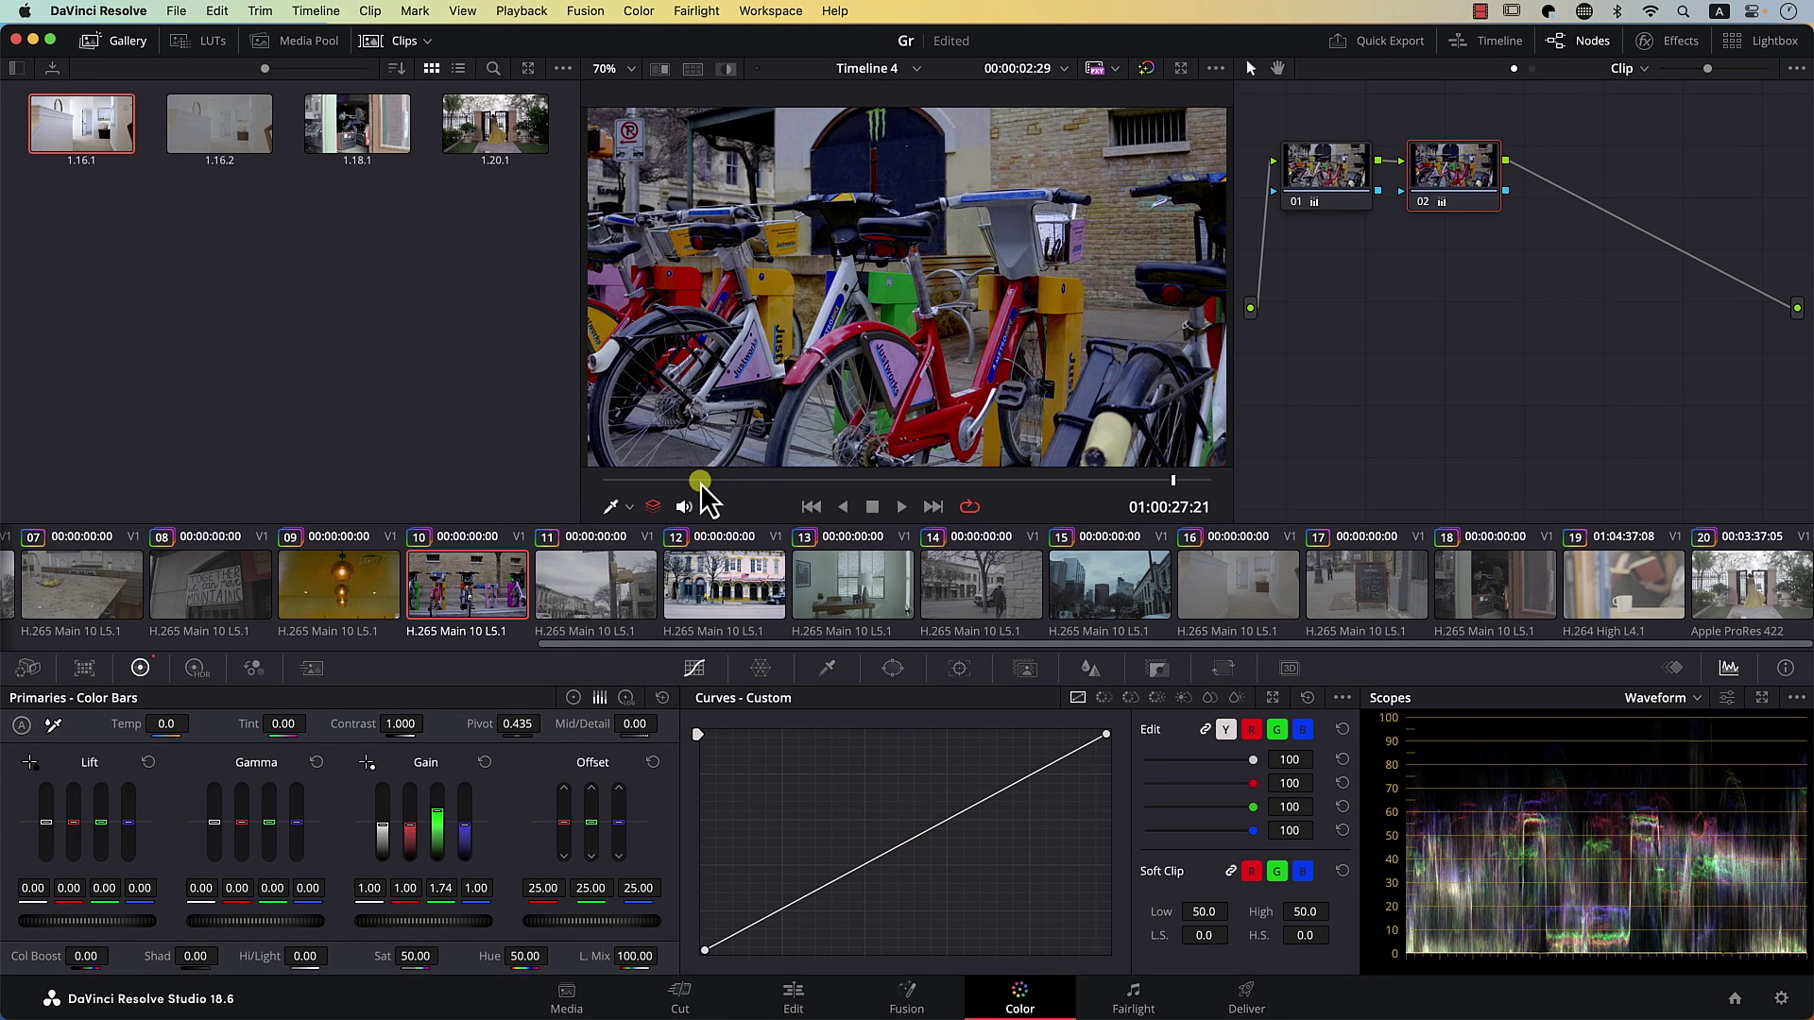
left_click_drag(701, 484, 1049, 479)
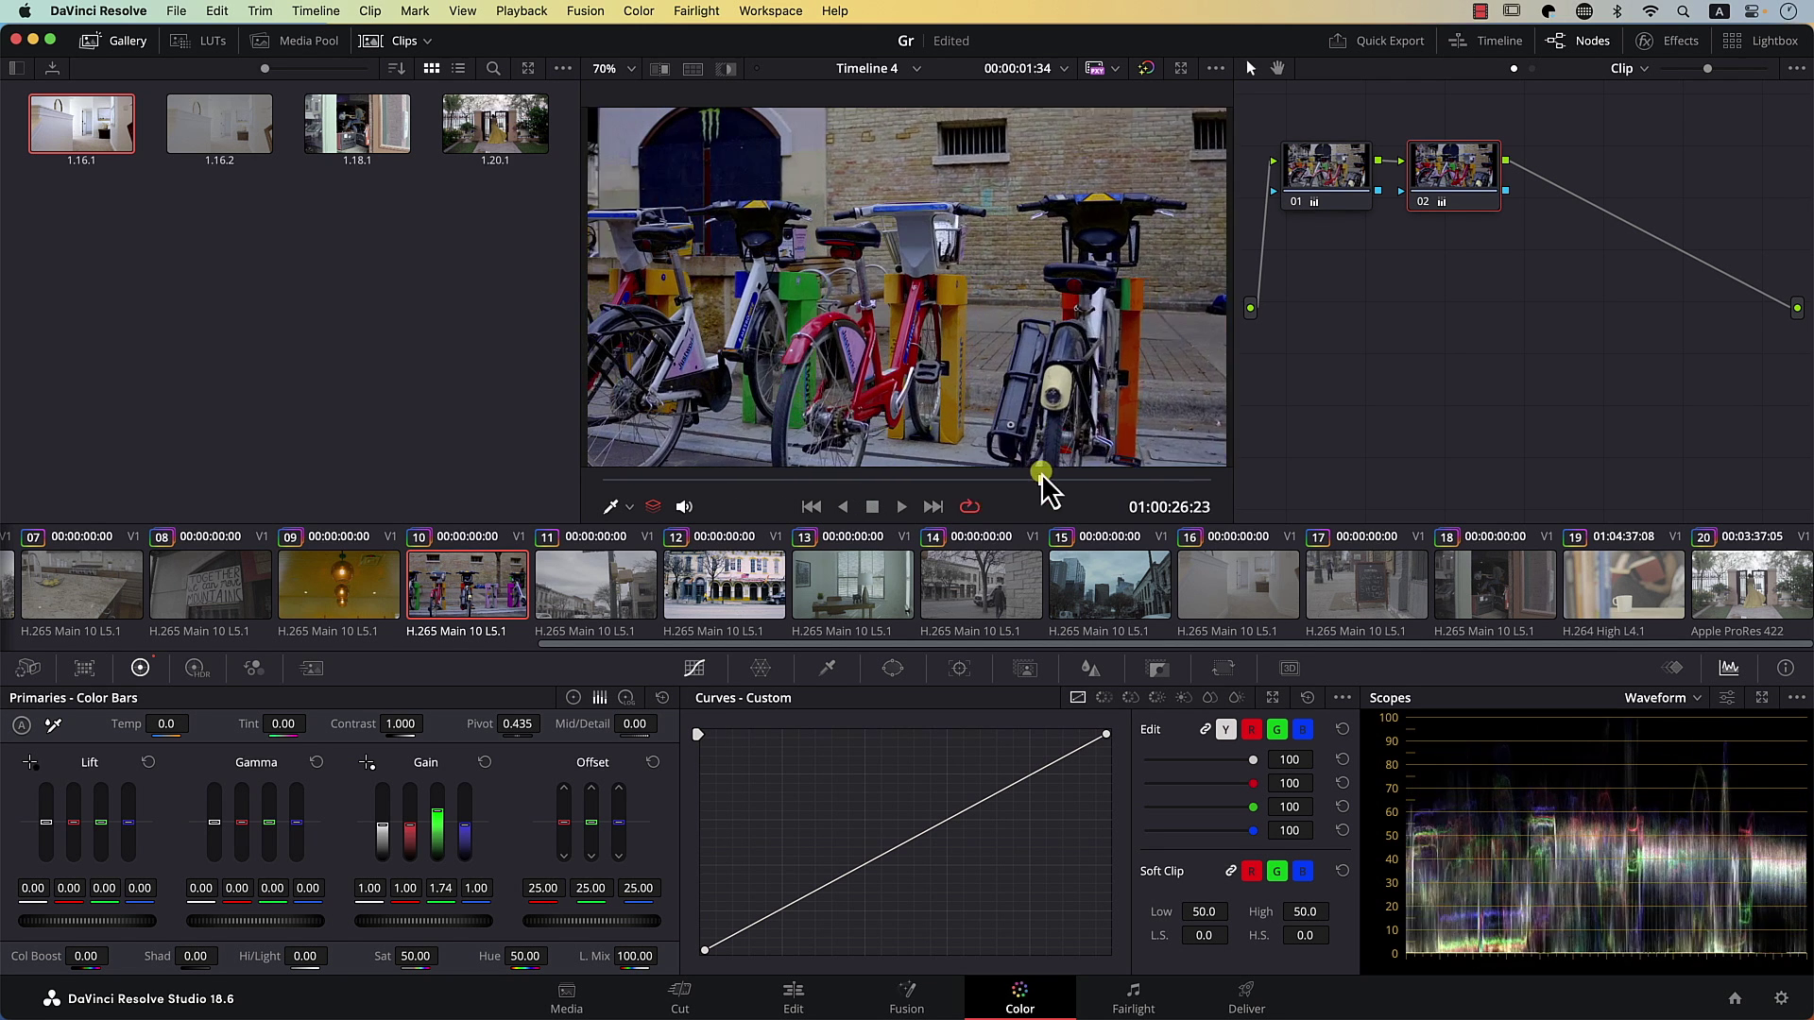
Step: Add a serial node after the HSV node and lower cyan and blue in Hue Vs Sat, with the blue point at hue 129.82, saturation 0.56
key("alt+s")
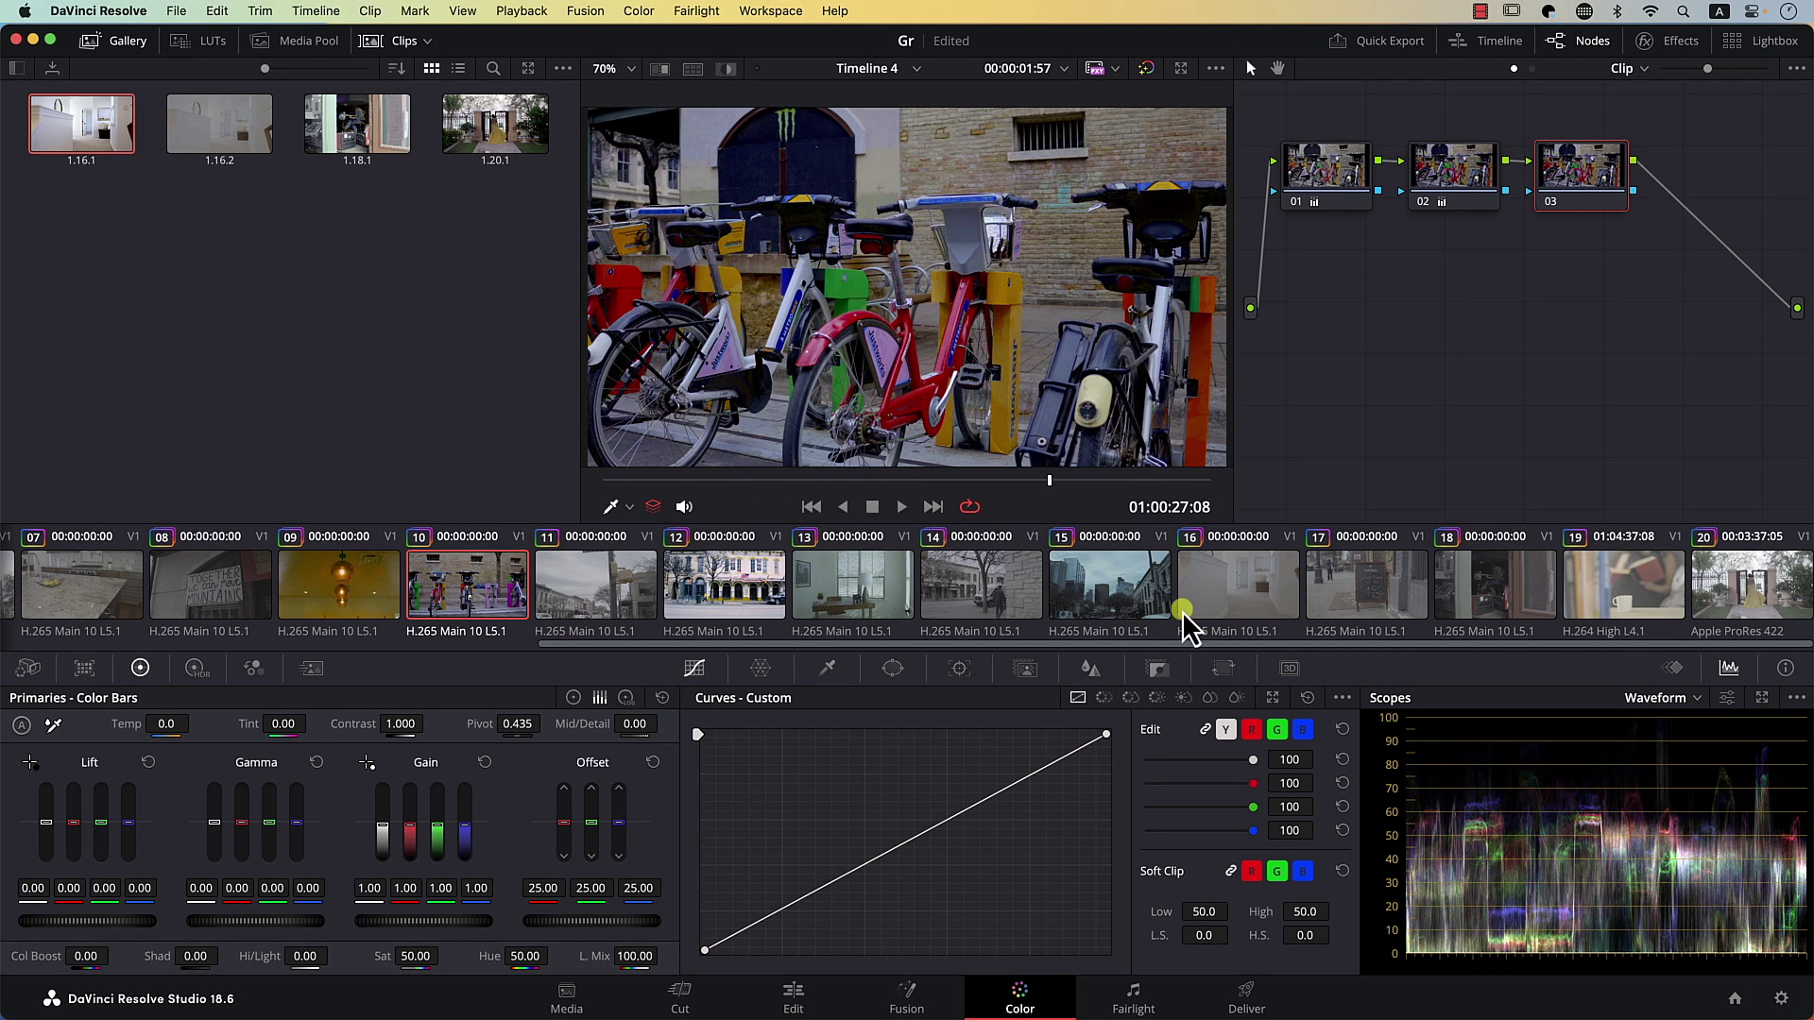
left_click(1132, 700)
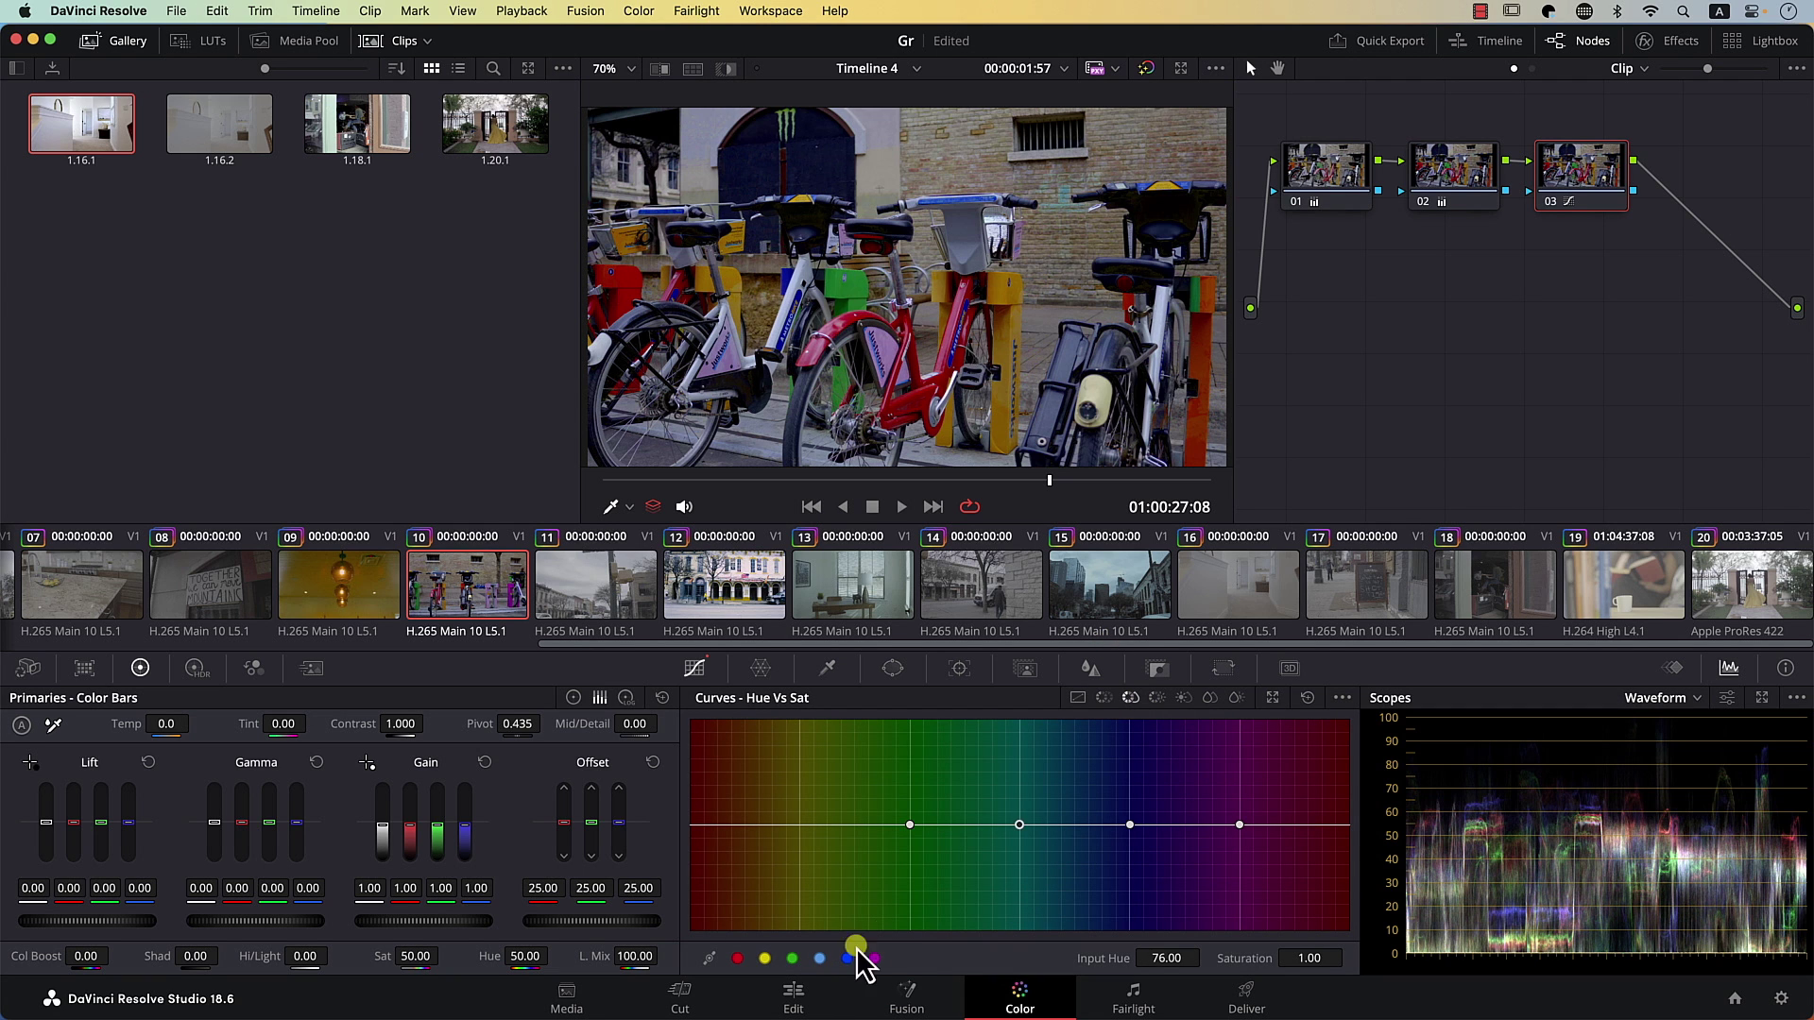
left_click_drag(1127, 825, 1124, 889)
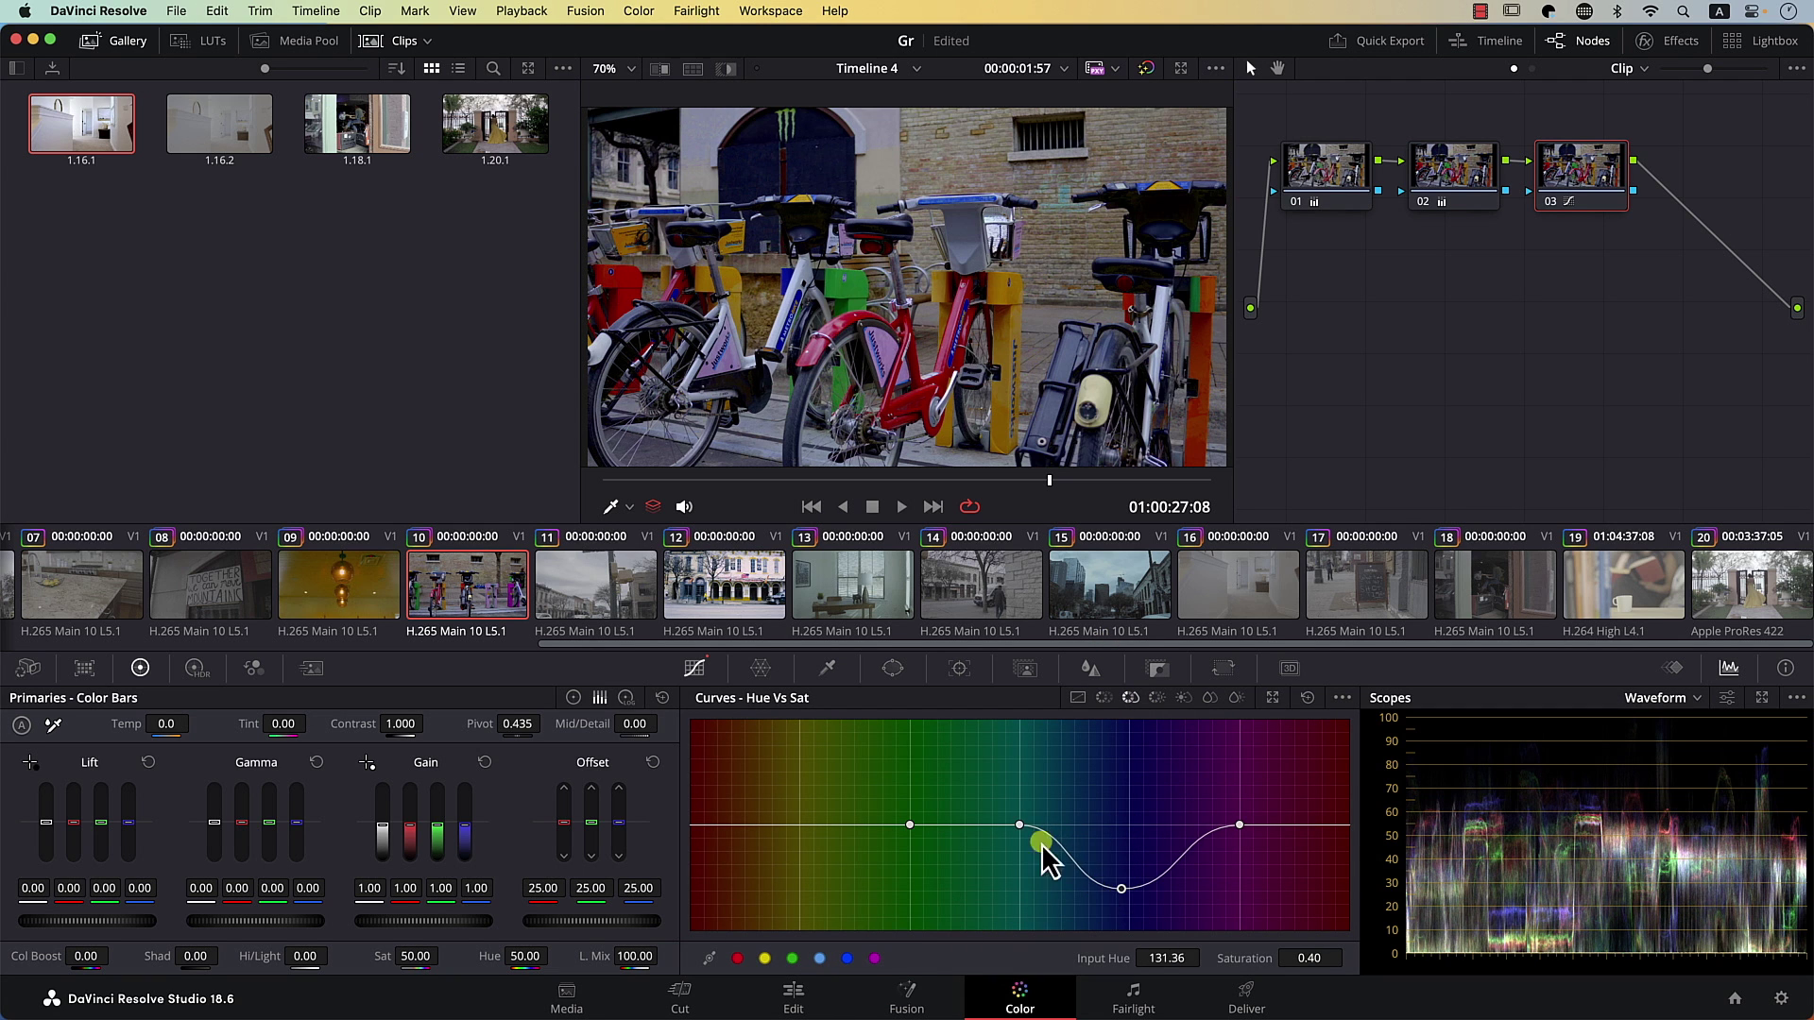
left_click_drag(1020, 826, 1134, 862)
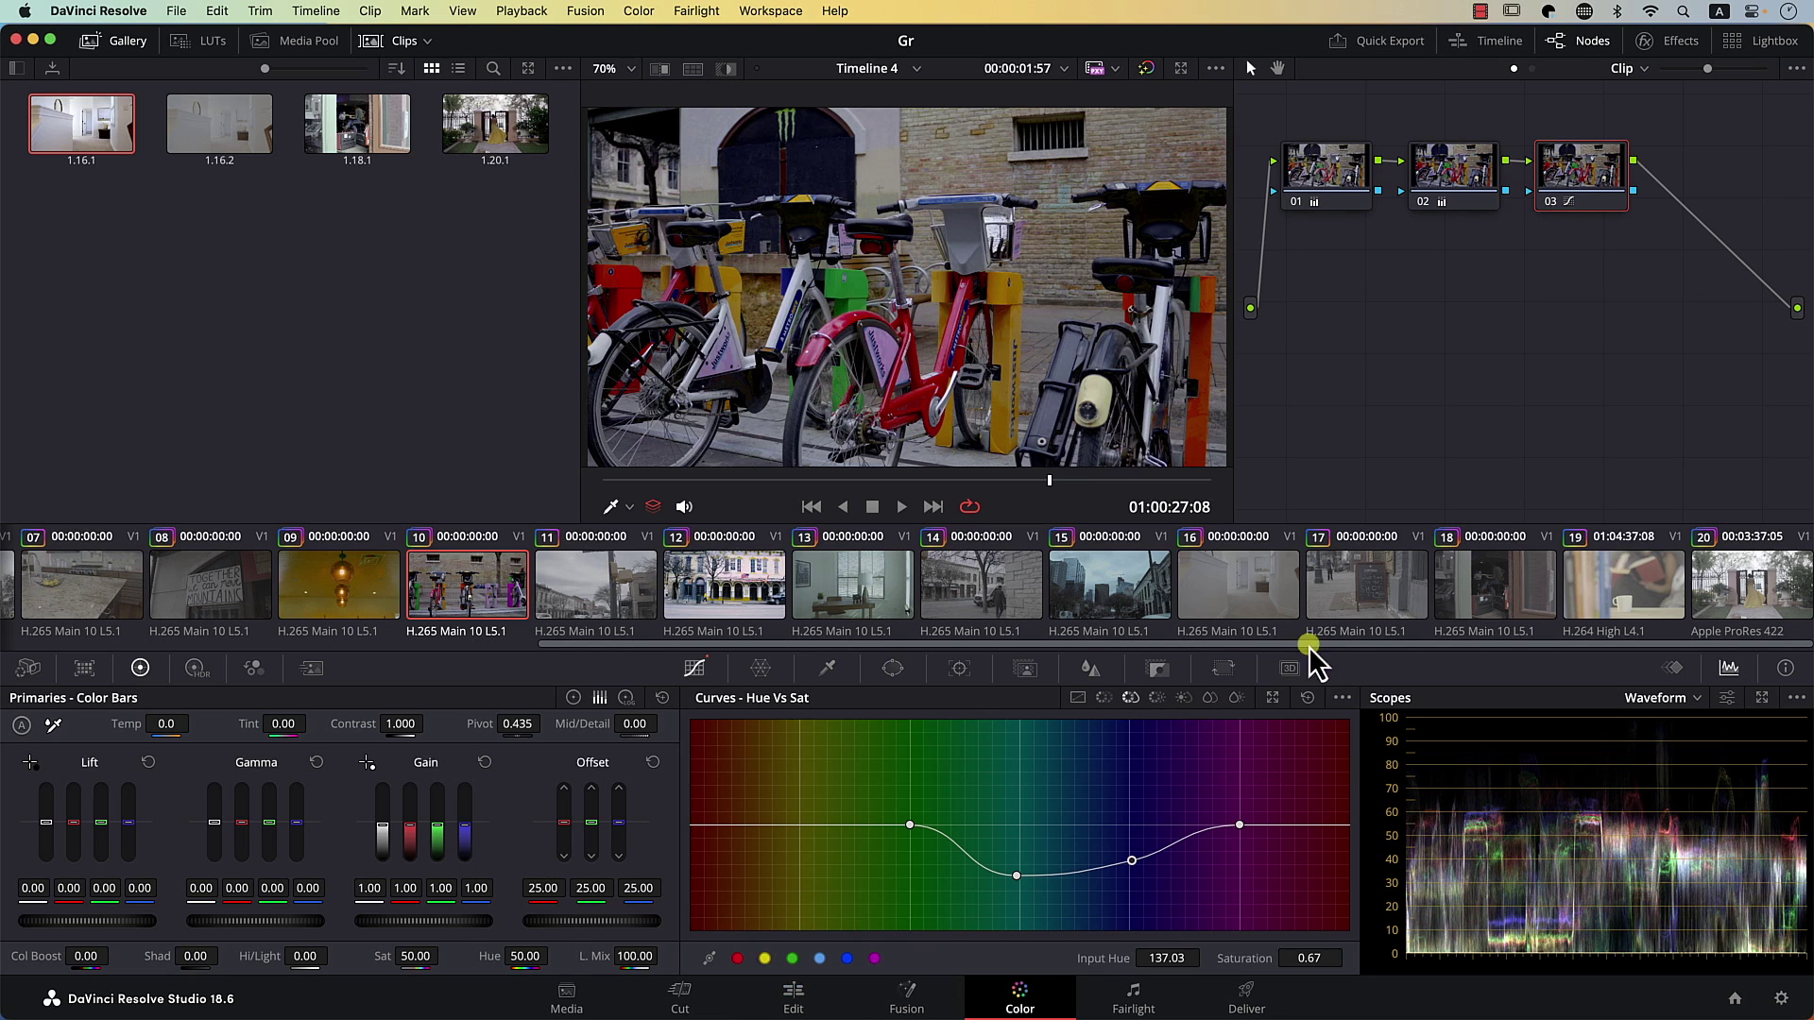
mouse_move(1126, 864)
left_mouse_down()
mouse_move(1130, 835)
mouse_move(1119, 871)
left_mouse_up()
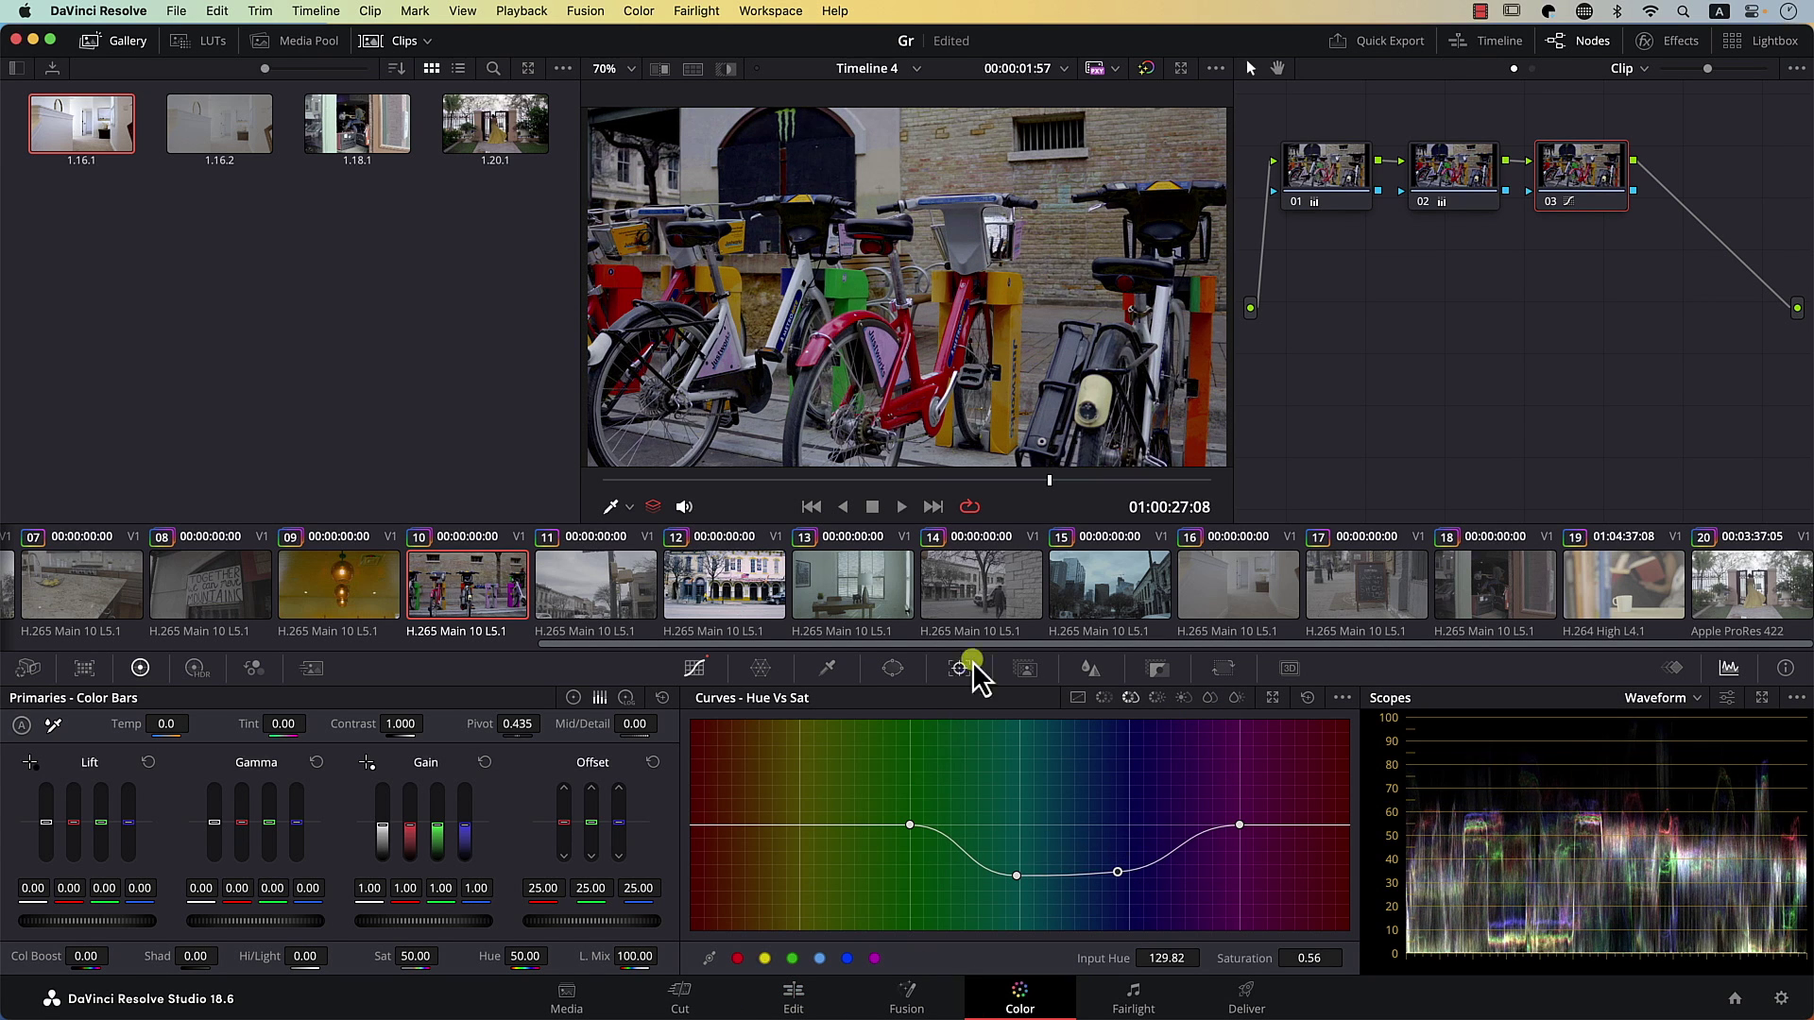
Step: Compare Version 4, with normal saturation, against Version 5, with HSV saturation and reduced blues
key("super+b")
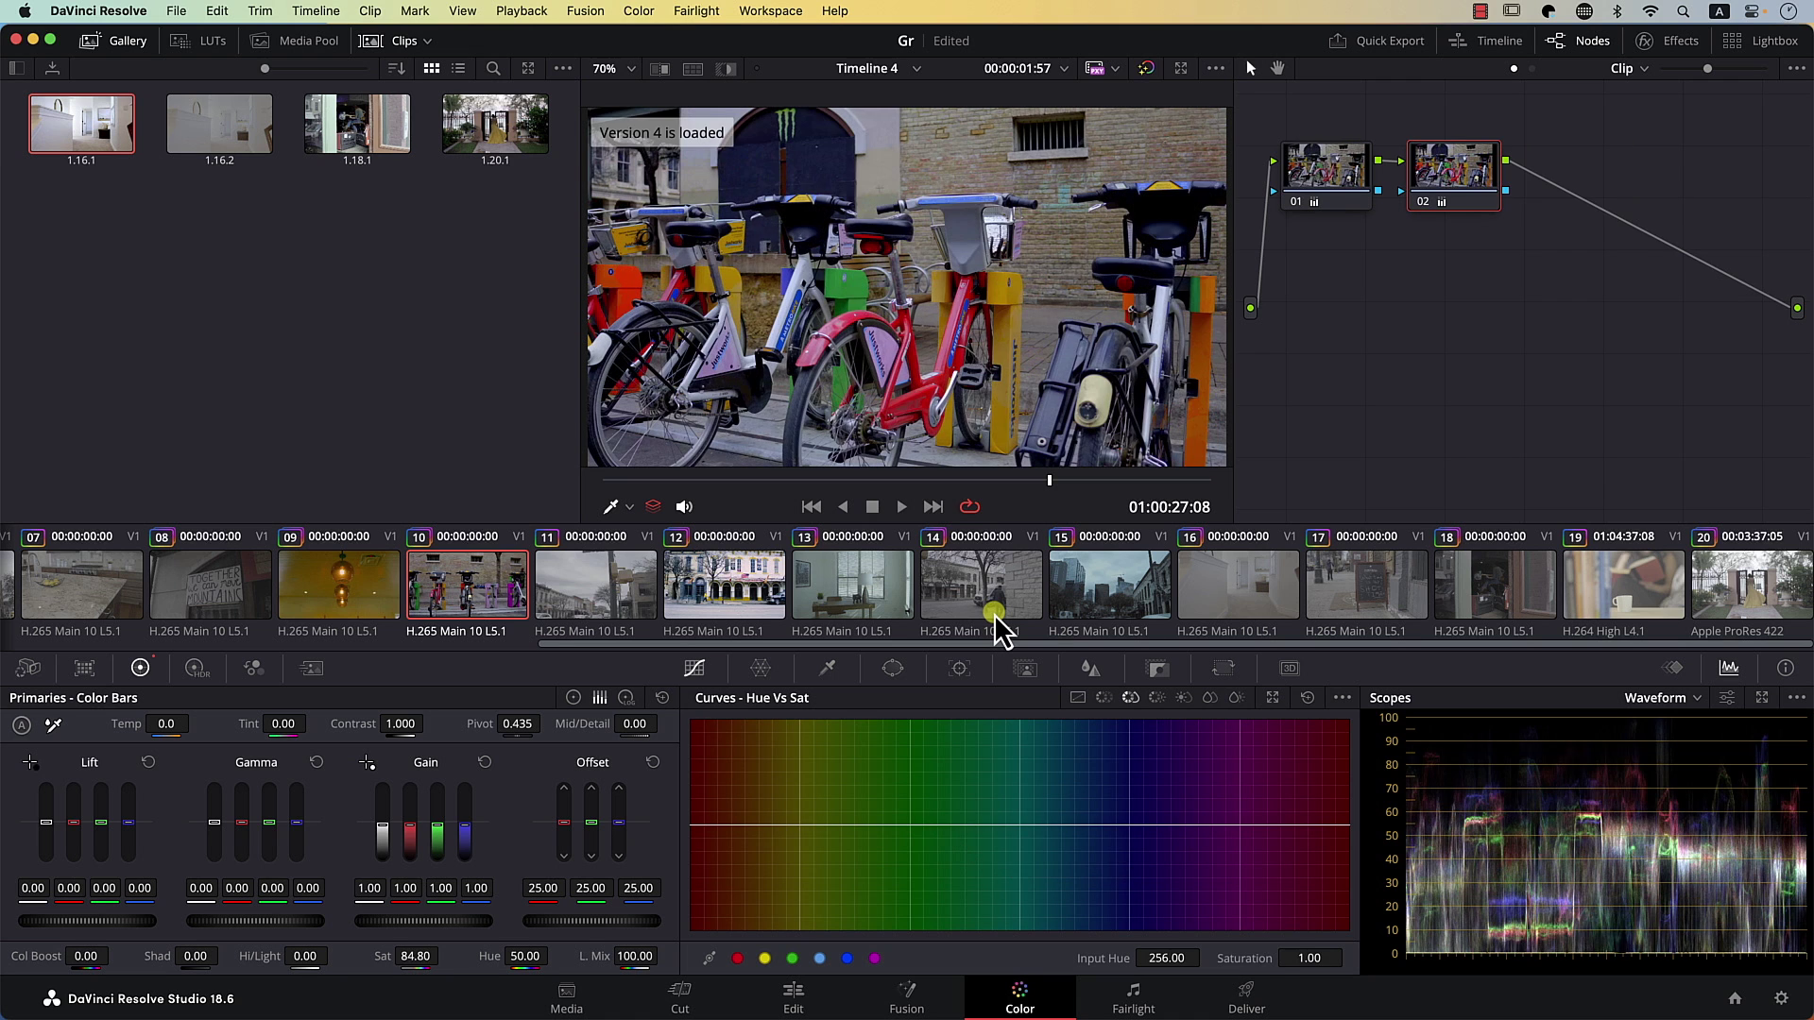
key("super+n")
key("super+b")
key("super+n")
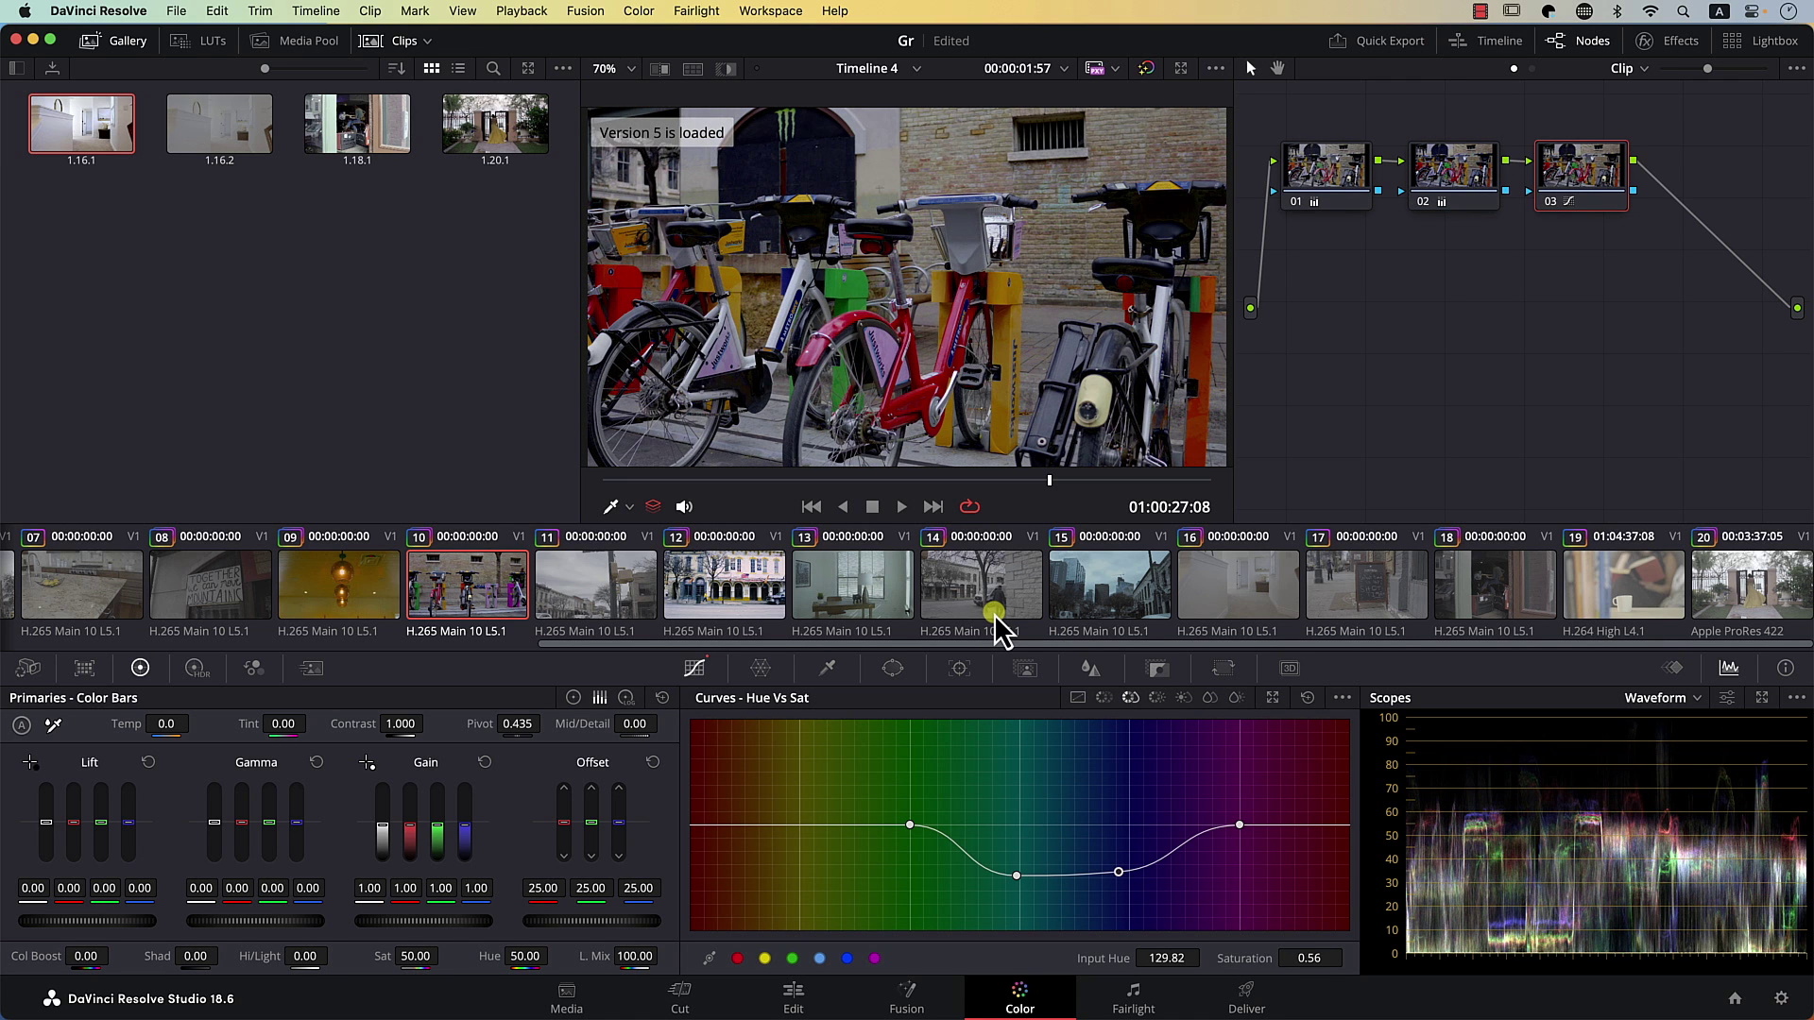
Step: Raise the green Gain on the bike clip's HSV node further
left_click(1450, 185)
left_click_drag(441, 836, 448, 784)
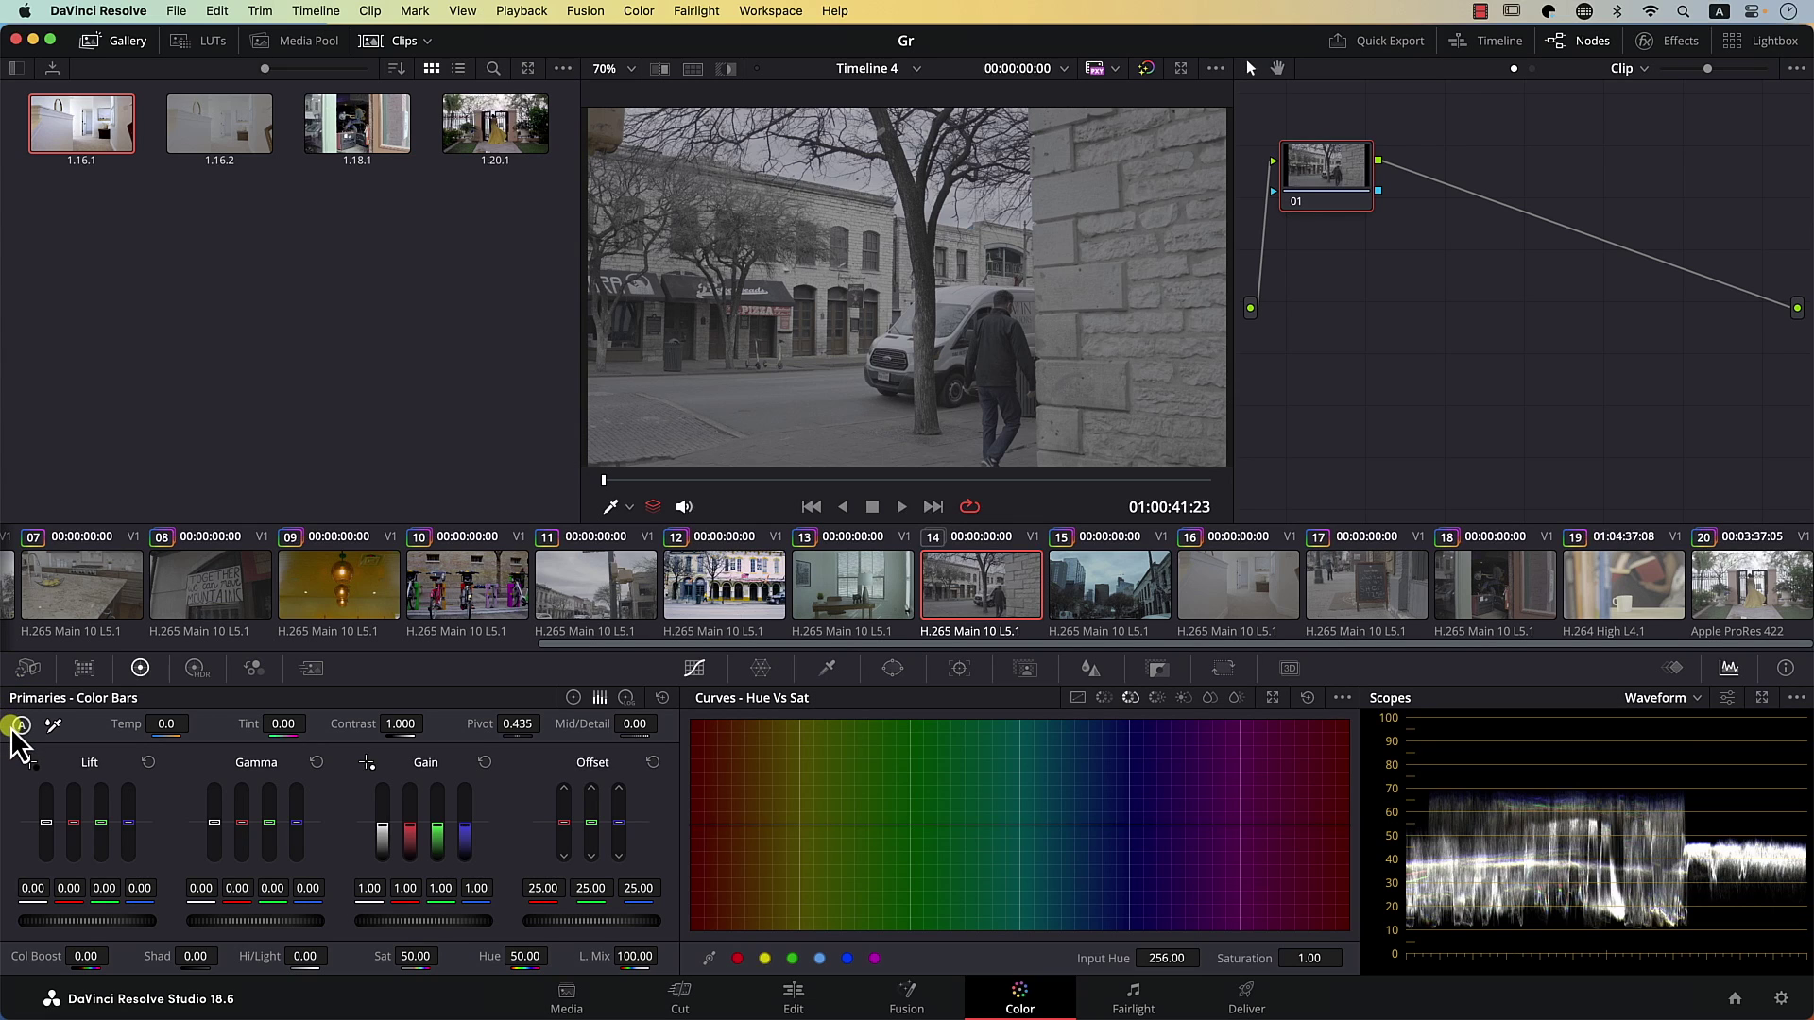
Step: Auto-balance the first node of street clip 14 and add a serial node set to the HSV color space
left_click(20, 726)
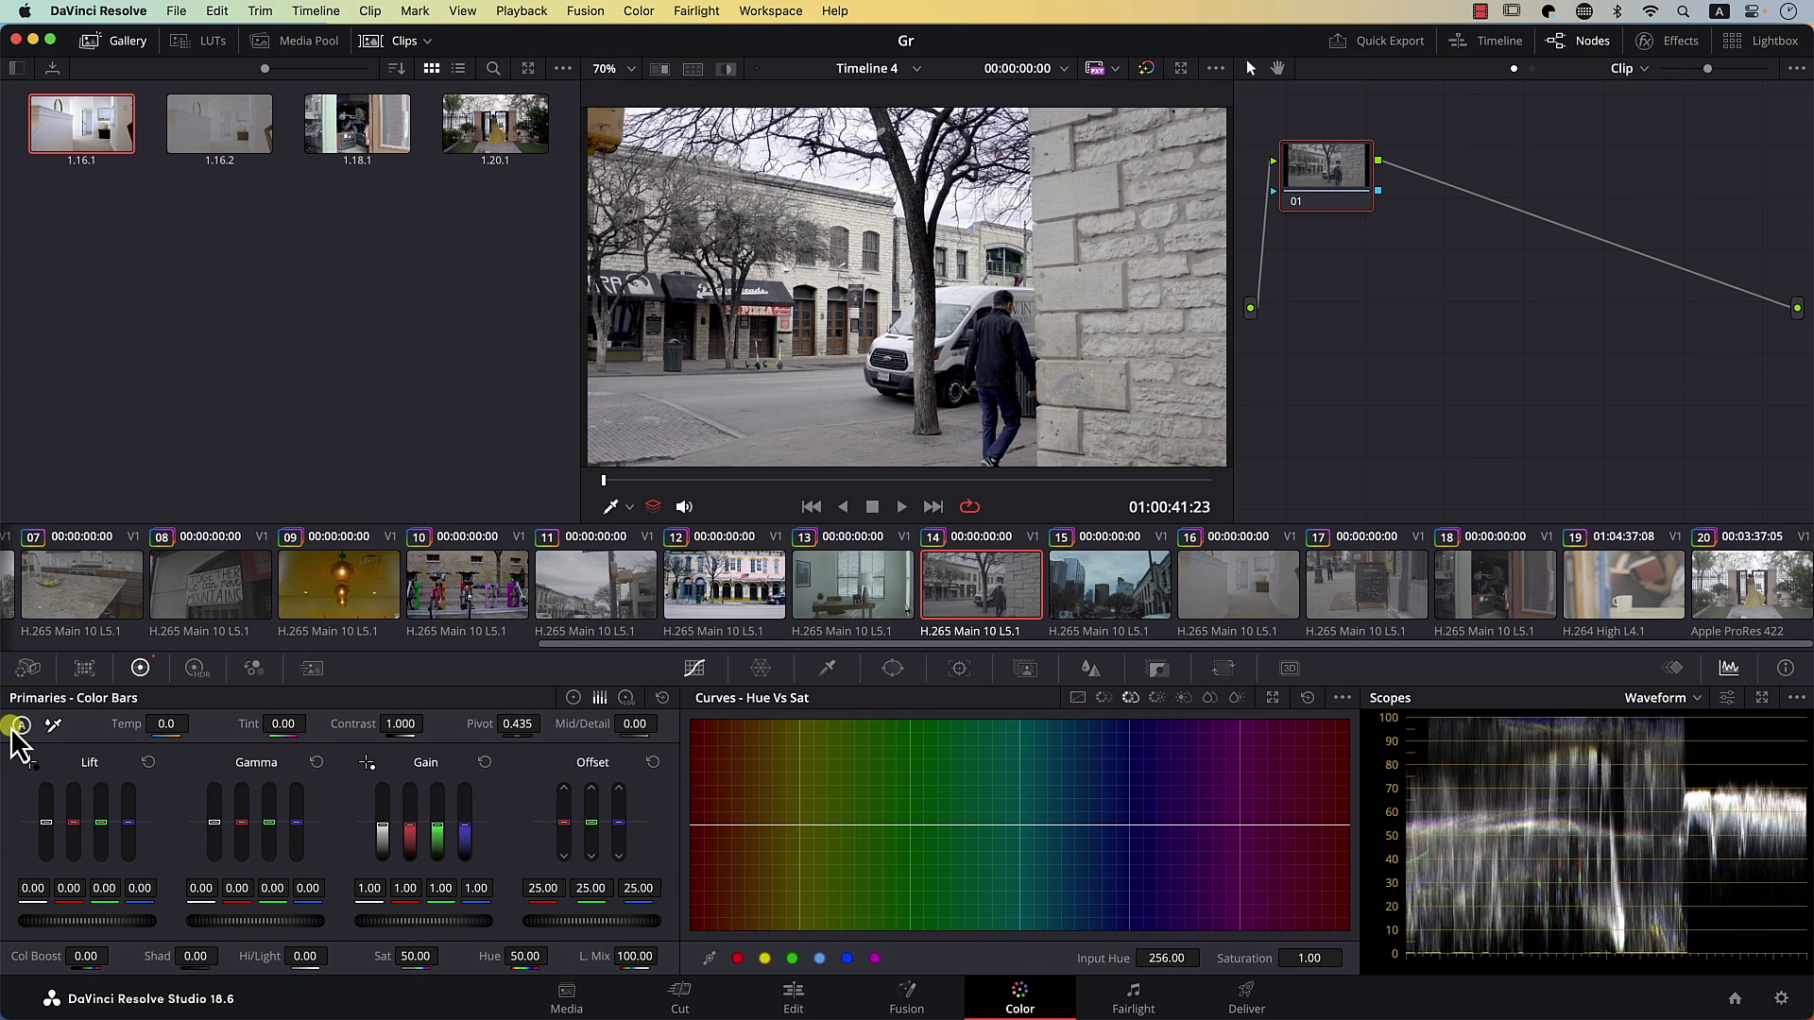
key("alt+s")
right_click(1450, 180)
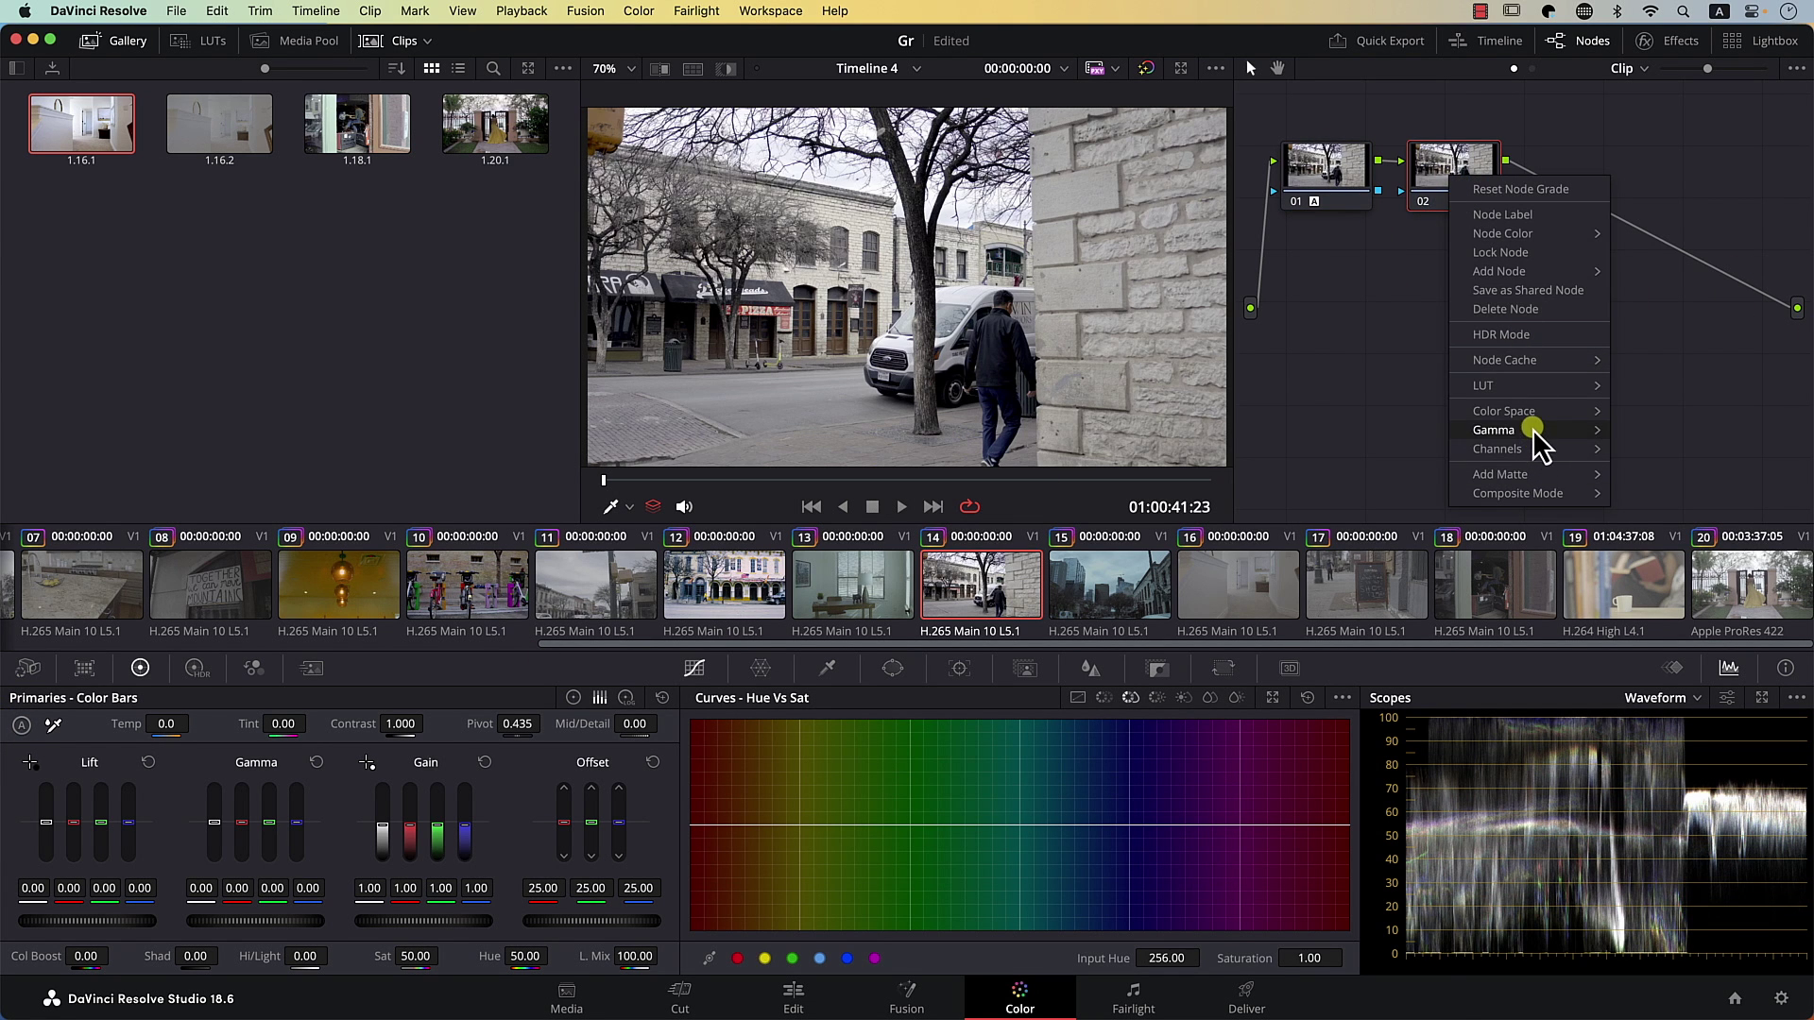
mouse_move(1532, 417)
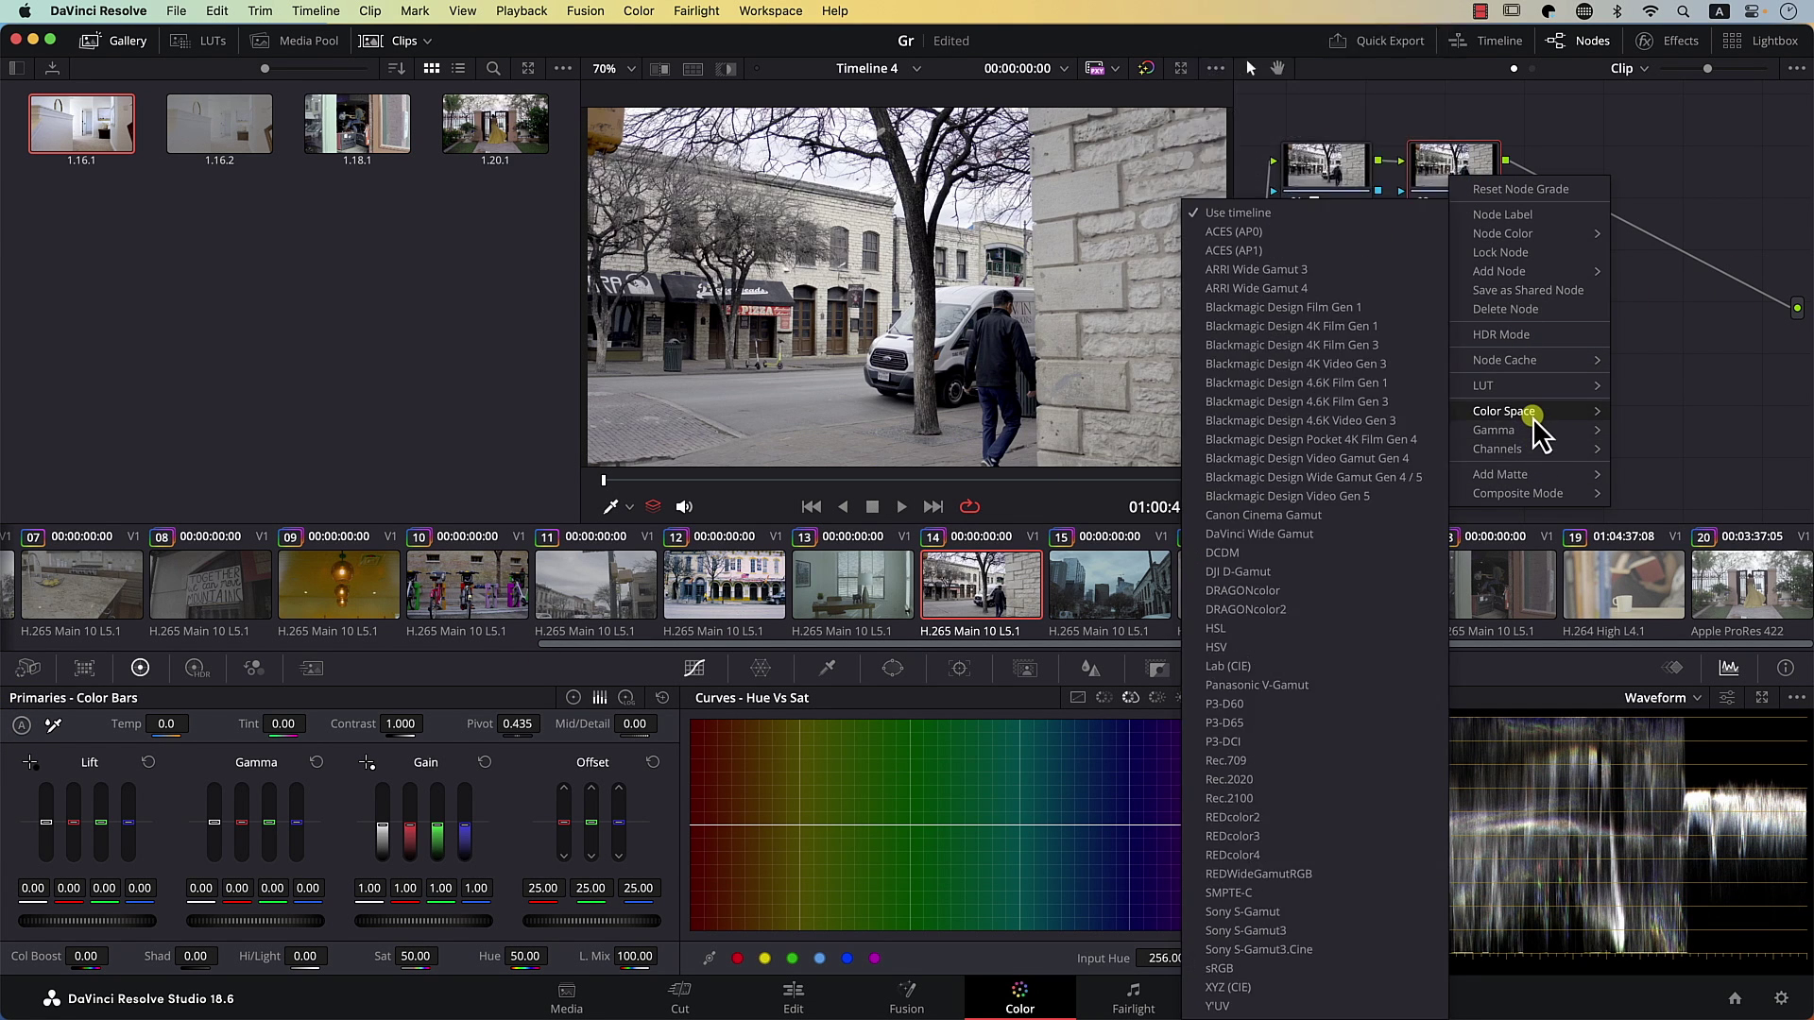
left_click(1250, 648)
Step: Raise the green Gain of clip 14's HSV node to 2.82
left_click_drag(436, 832, 446, 650)
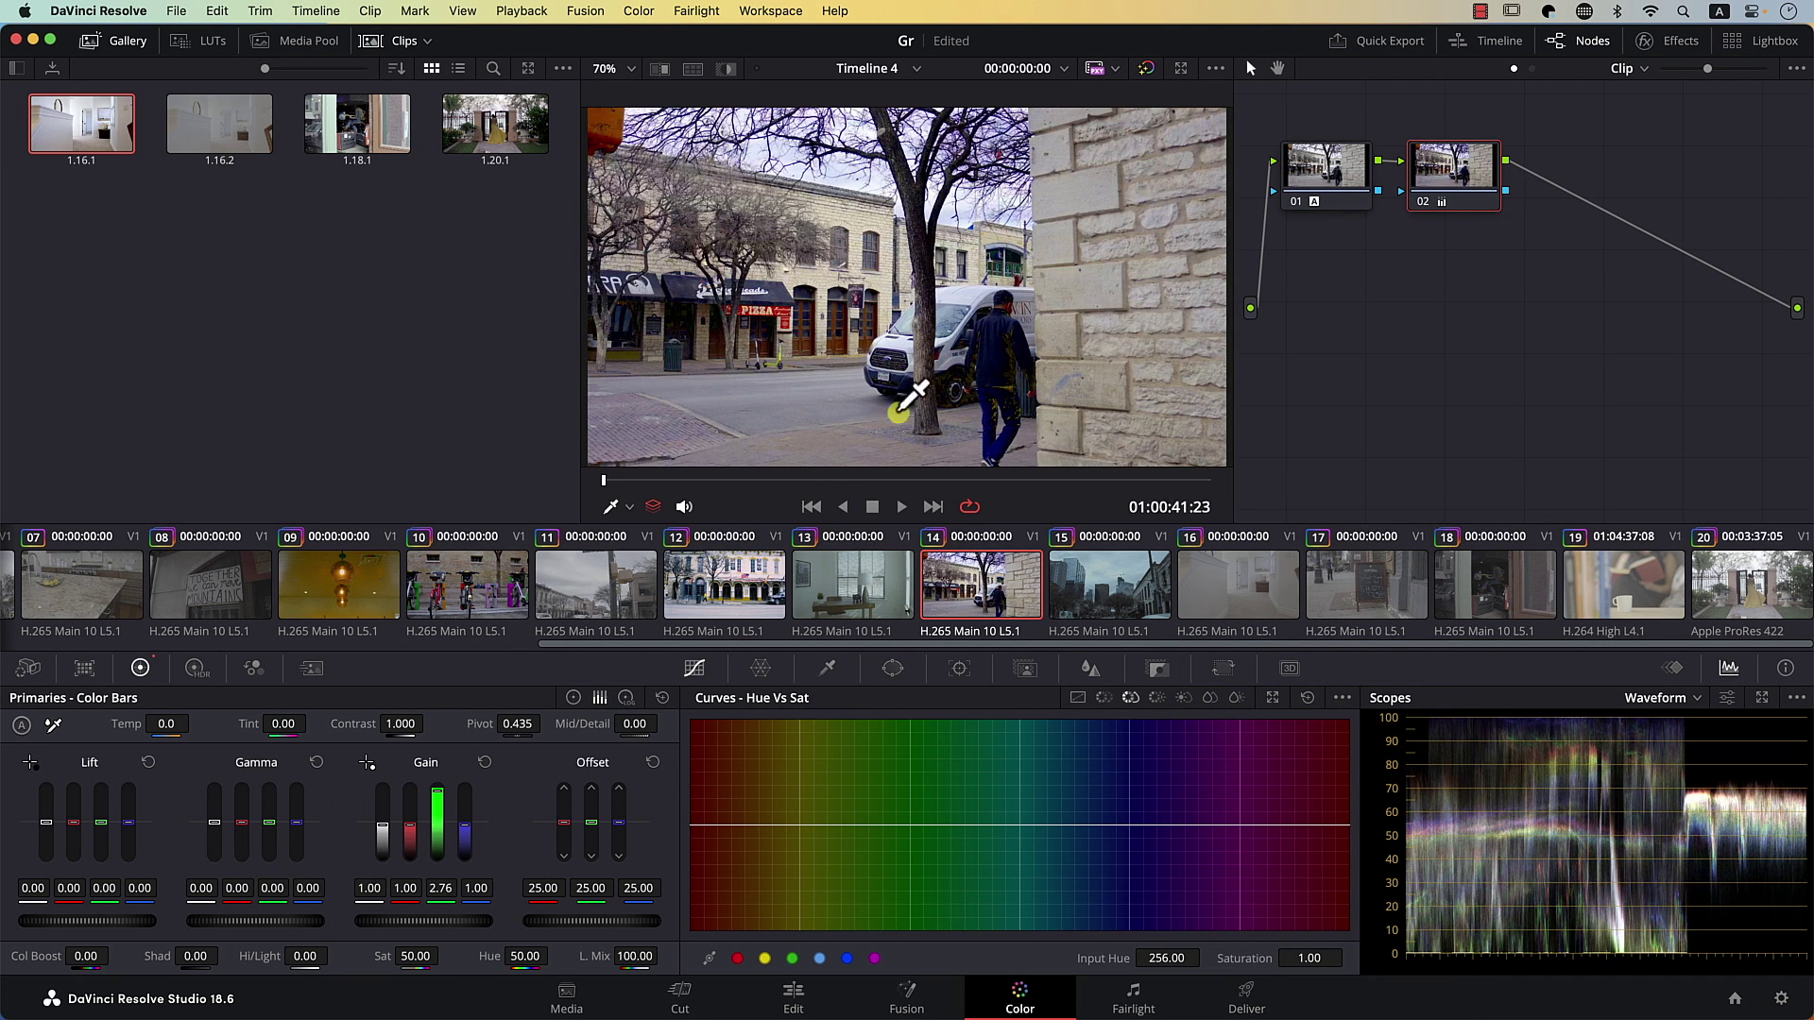
left_click_drag(440, 792, 435, 786)
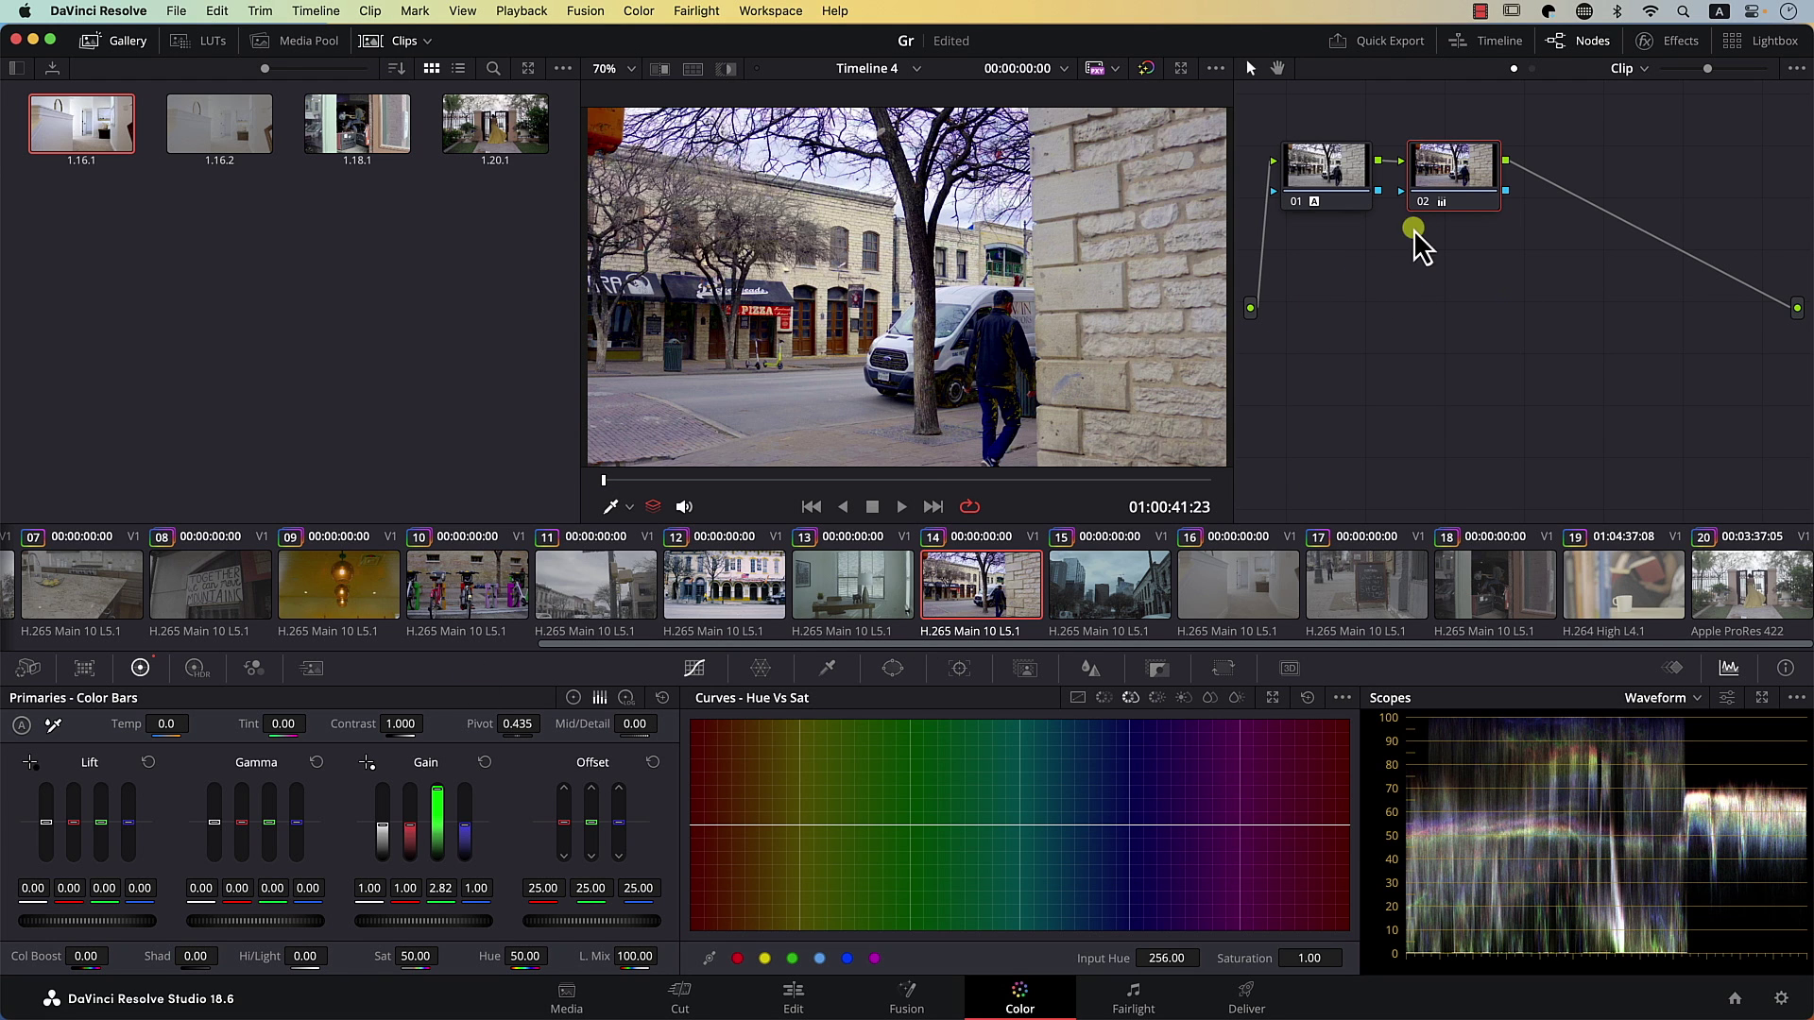
Step: Insert a serial node before clip 14's HSV node and raise its overall Shadow level with the Log wheels
left_click_drag(1436, 162, 1522, 164)
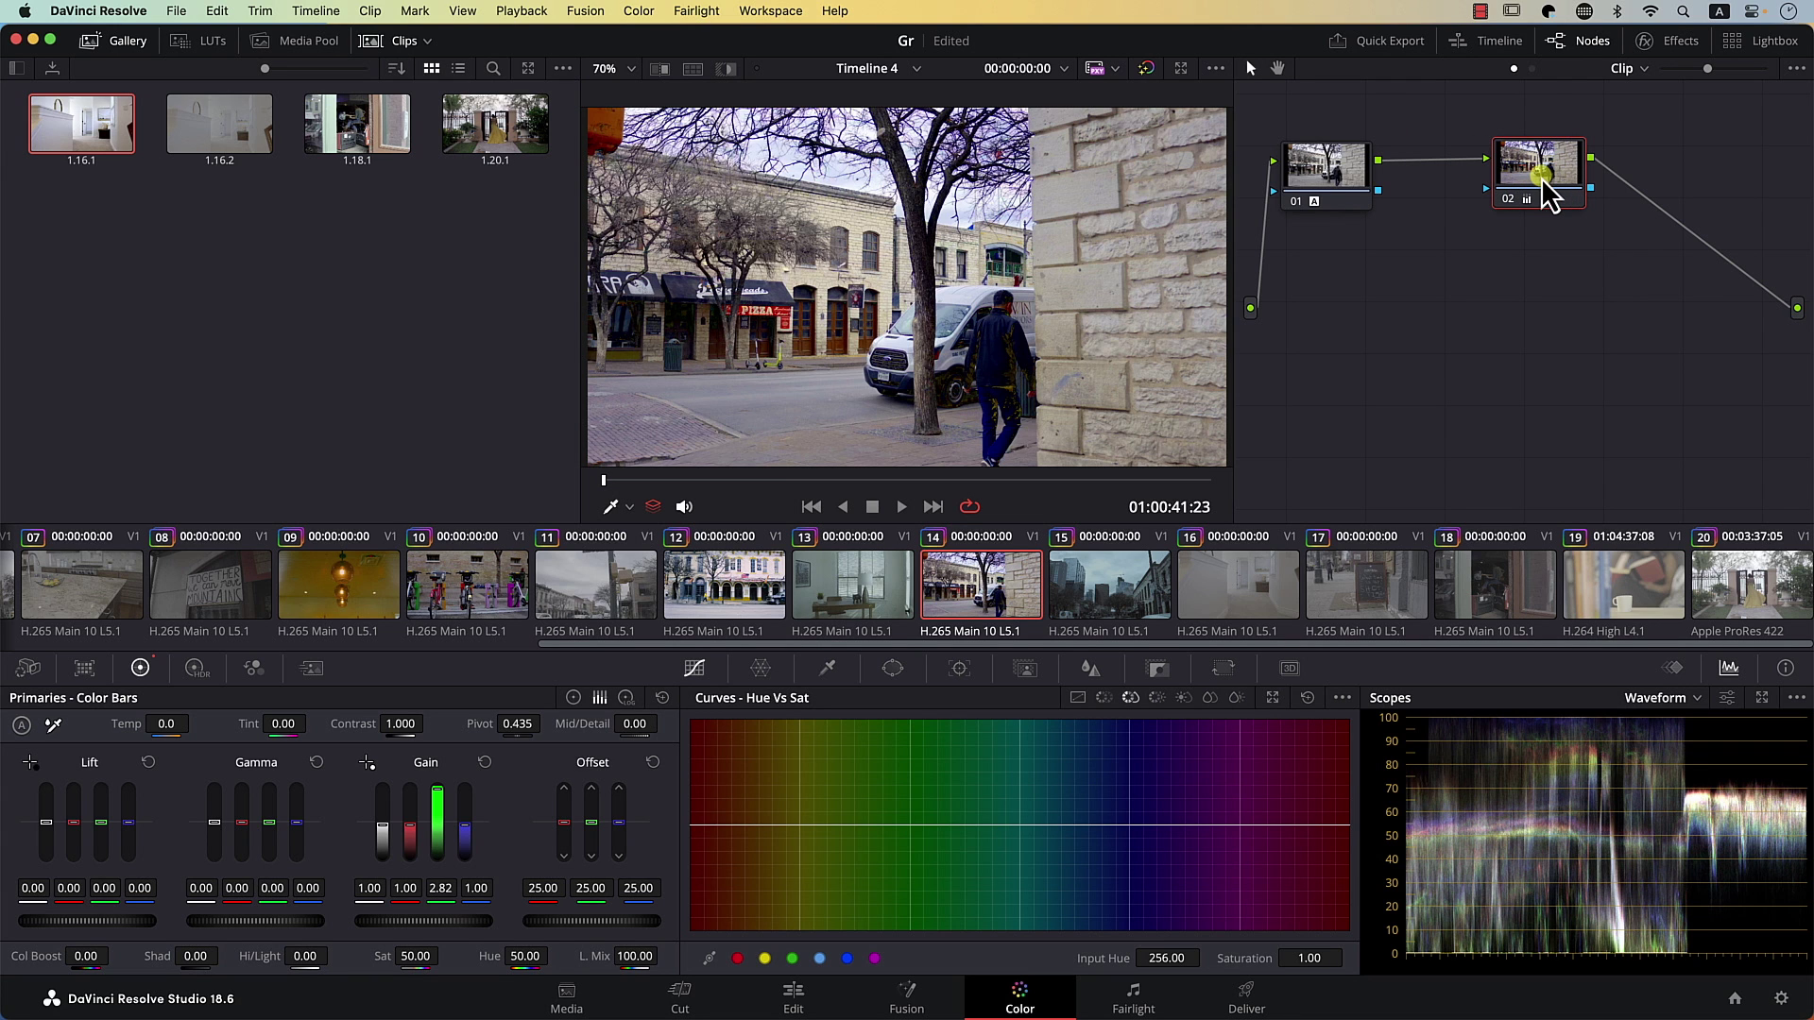
key("shift+s")
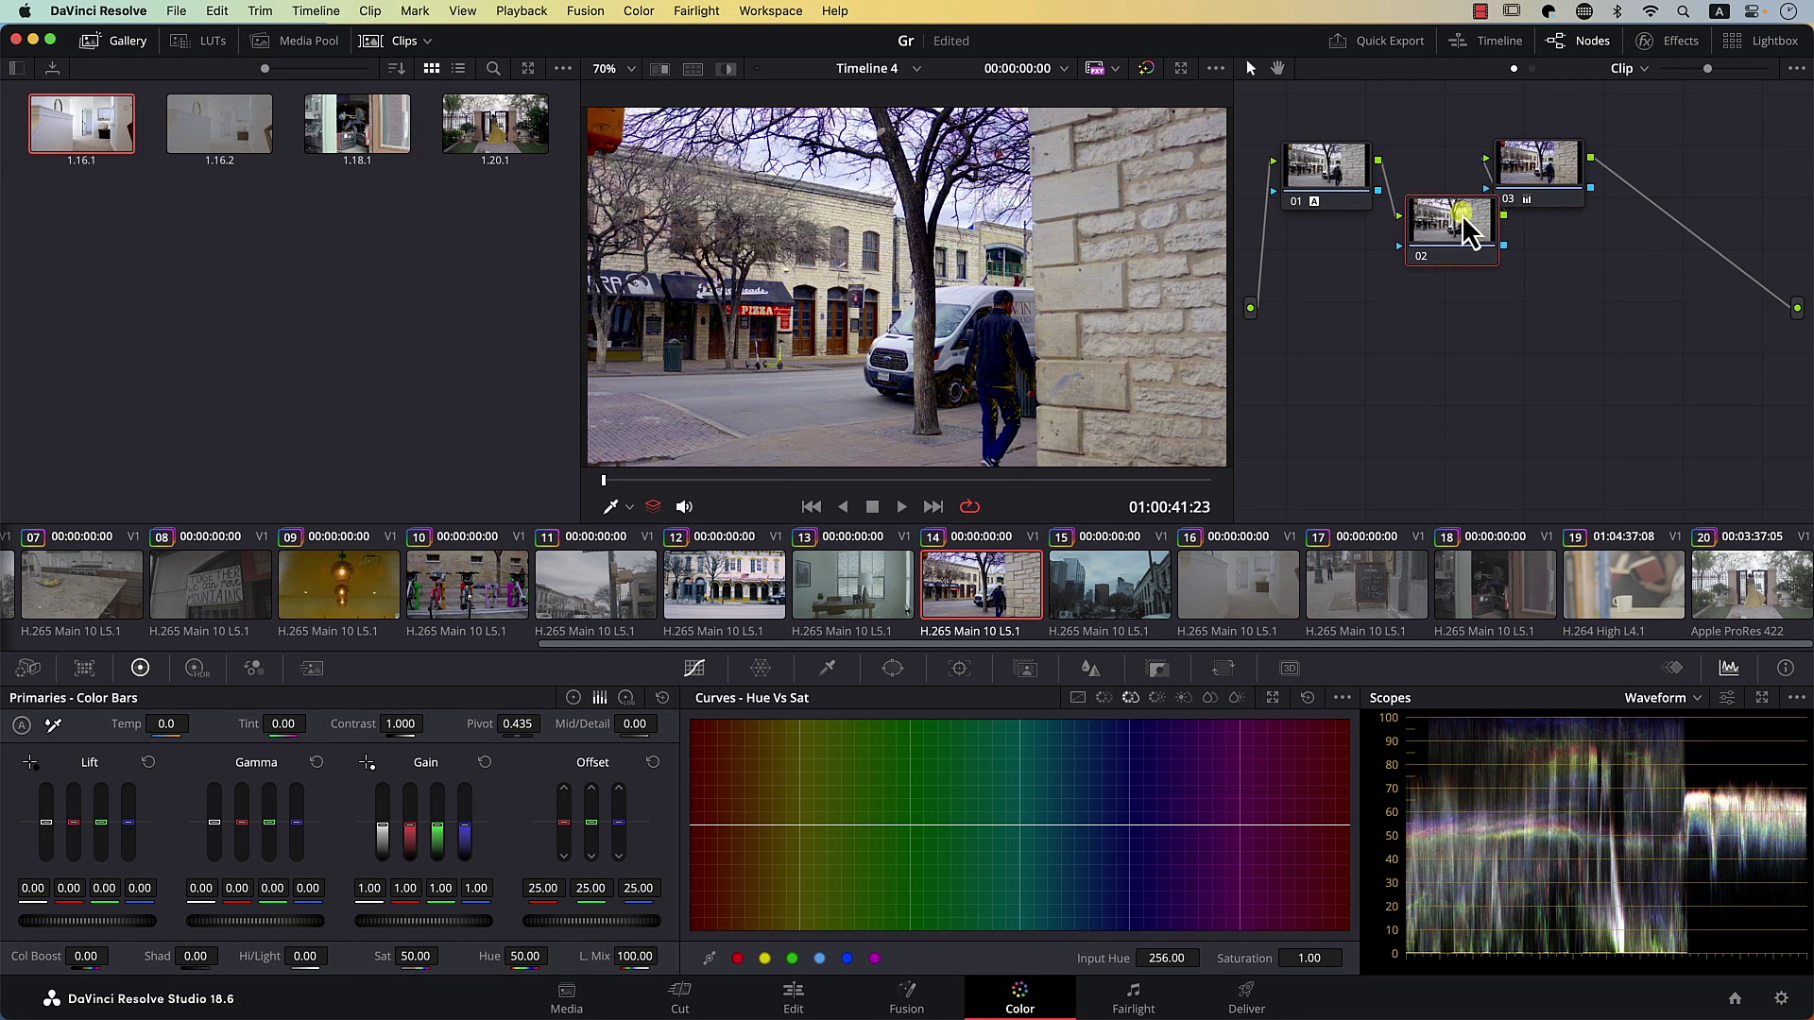
left_click(1573, 161)
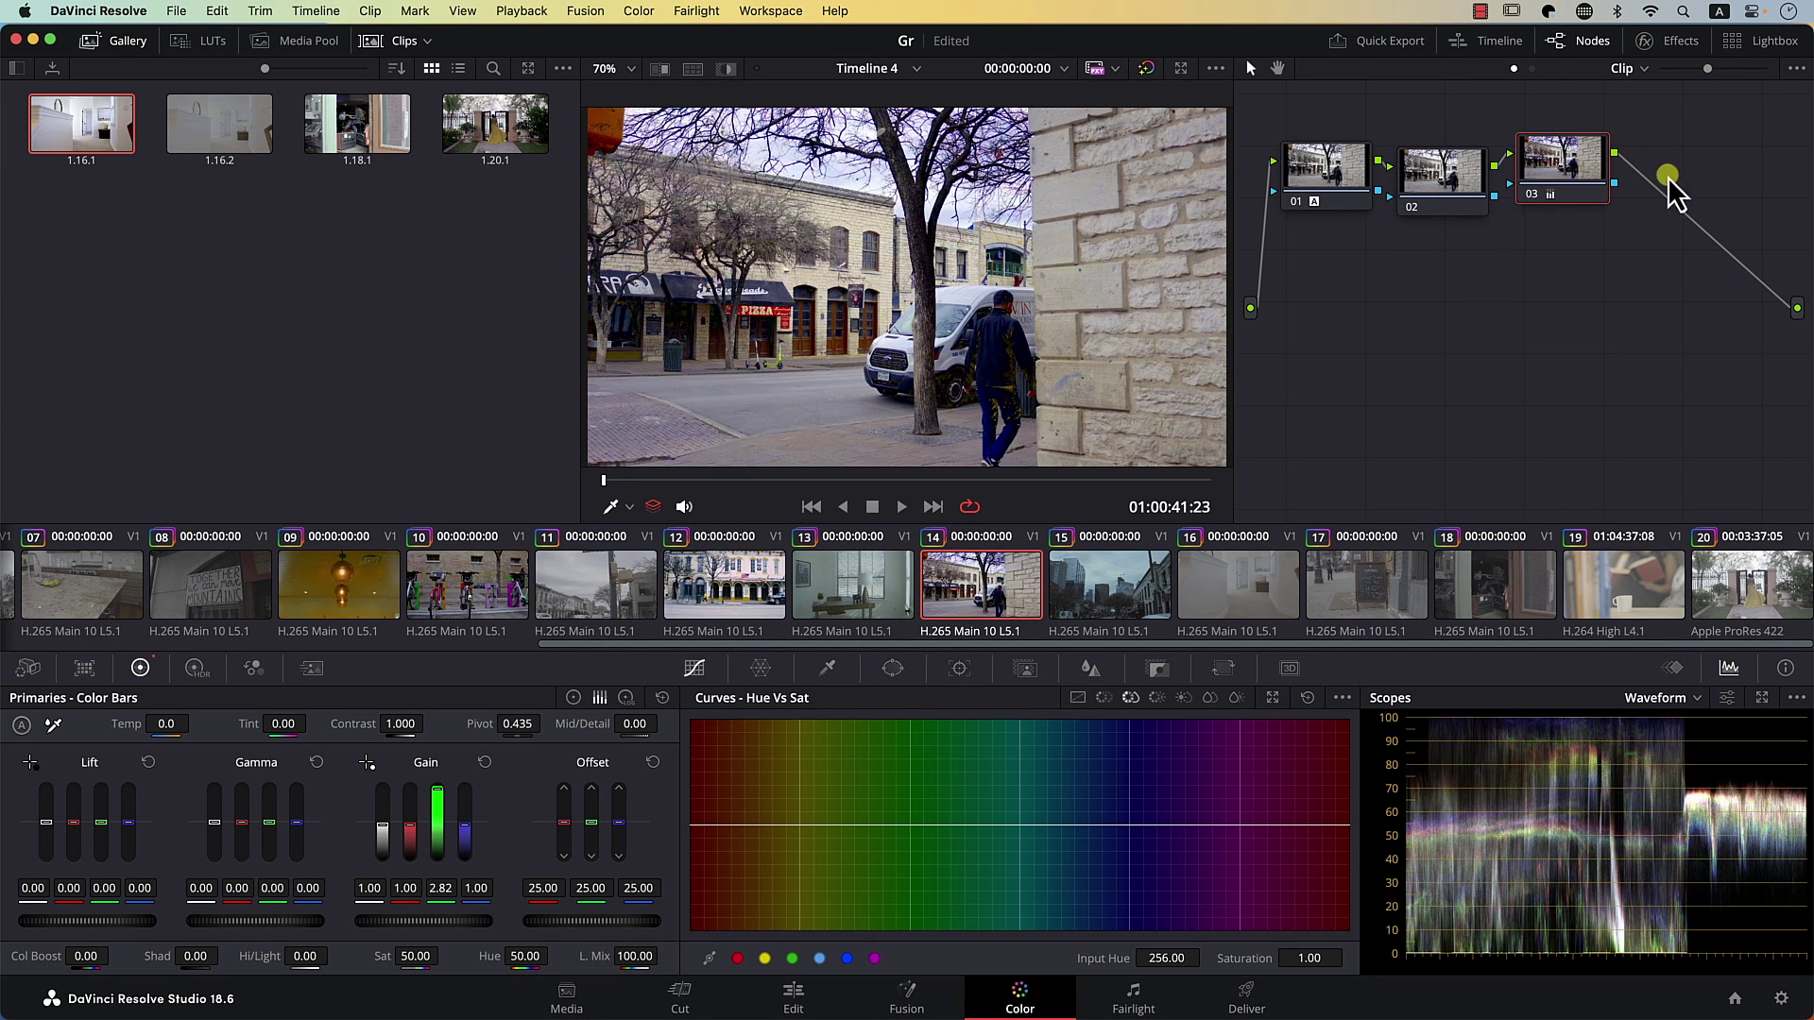
left_click(1432, 206)
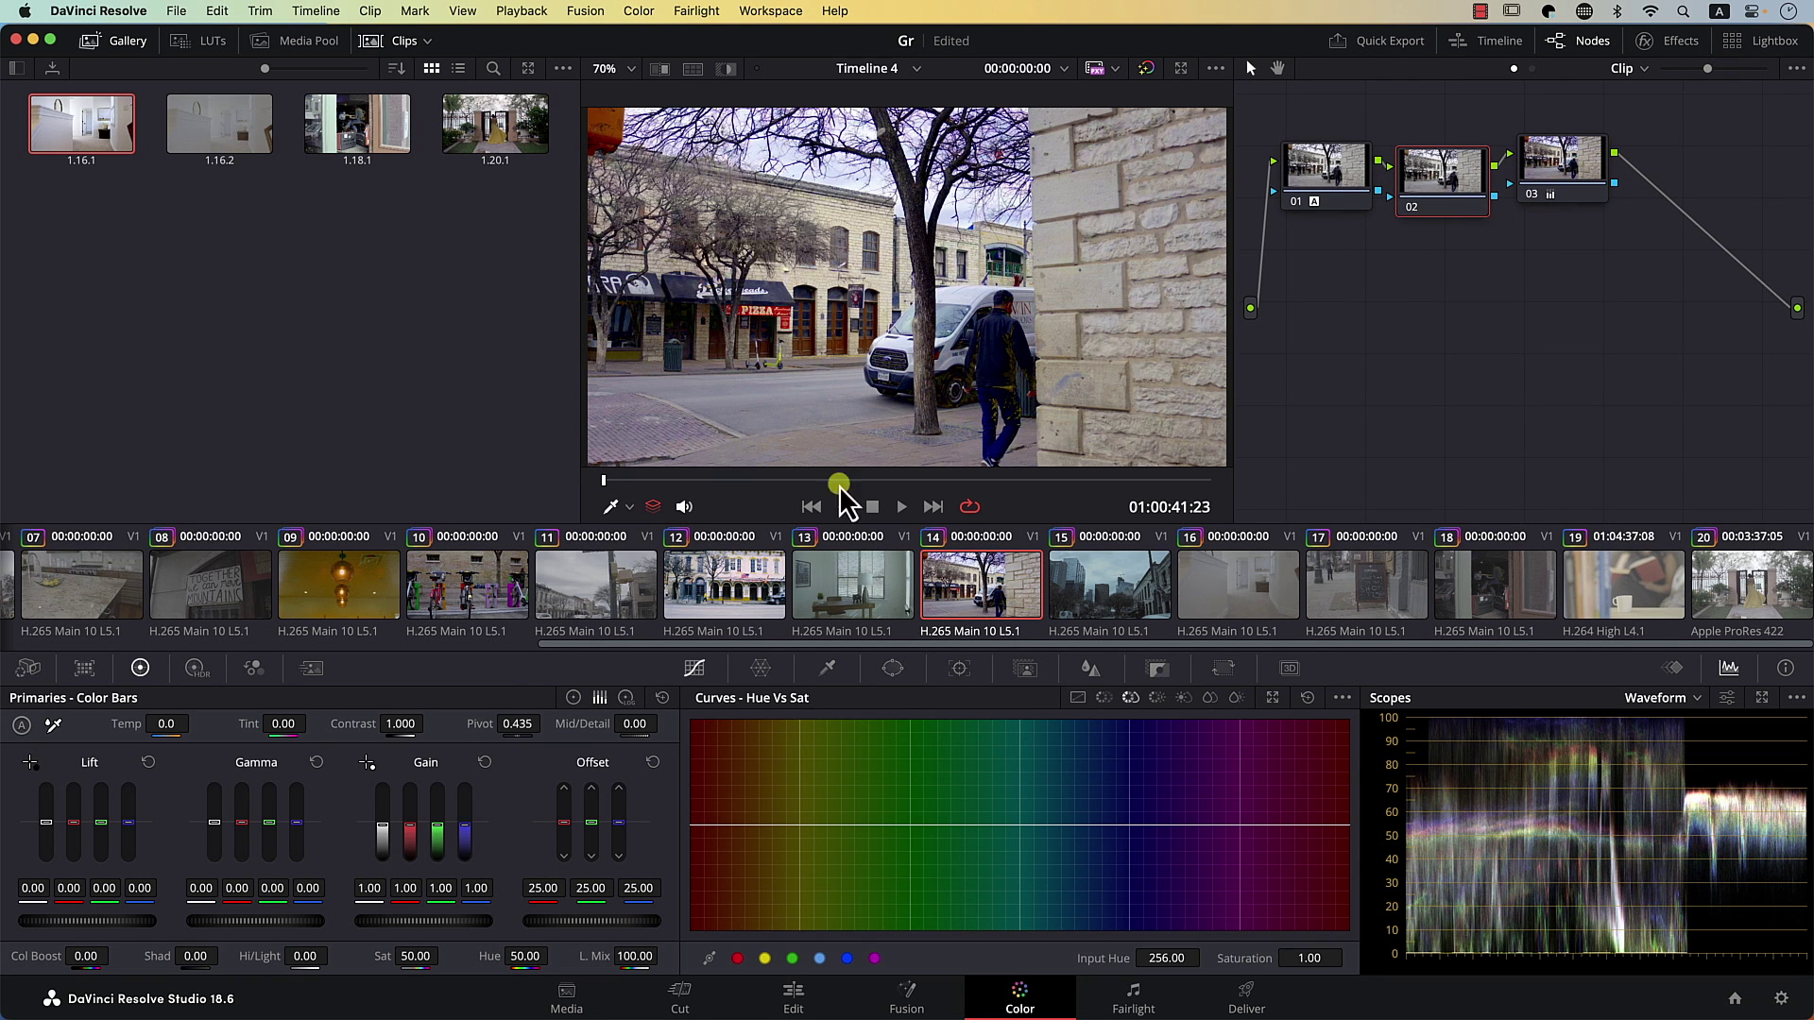
left_click(625, 699)
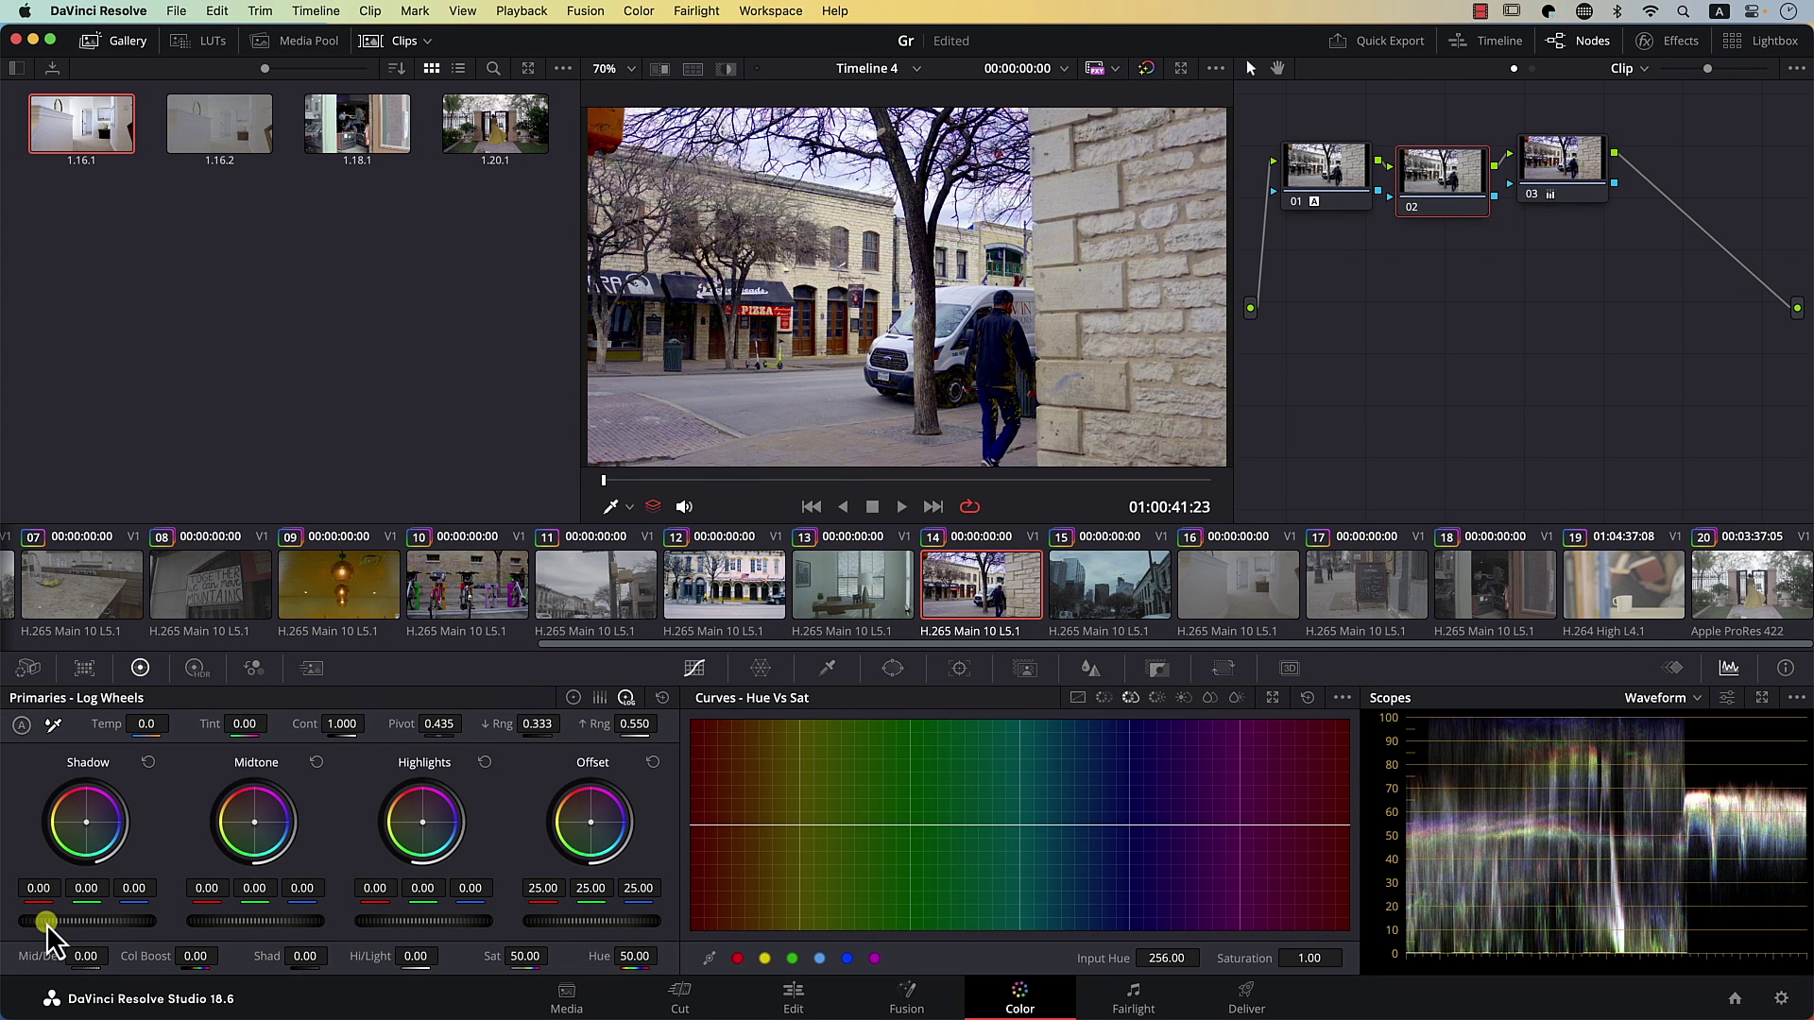
left_click_drag(109, 922, 335, 922)
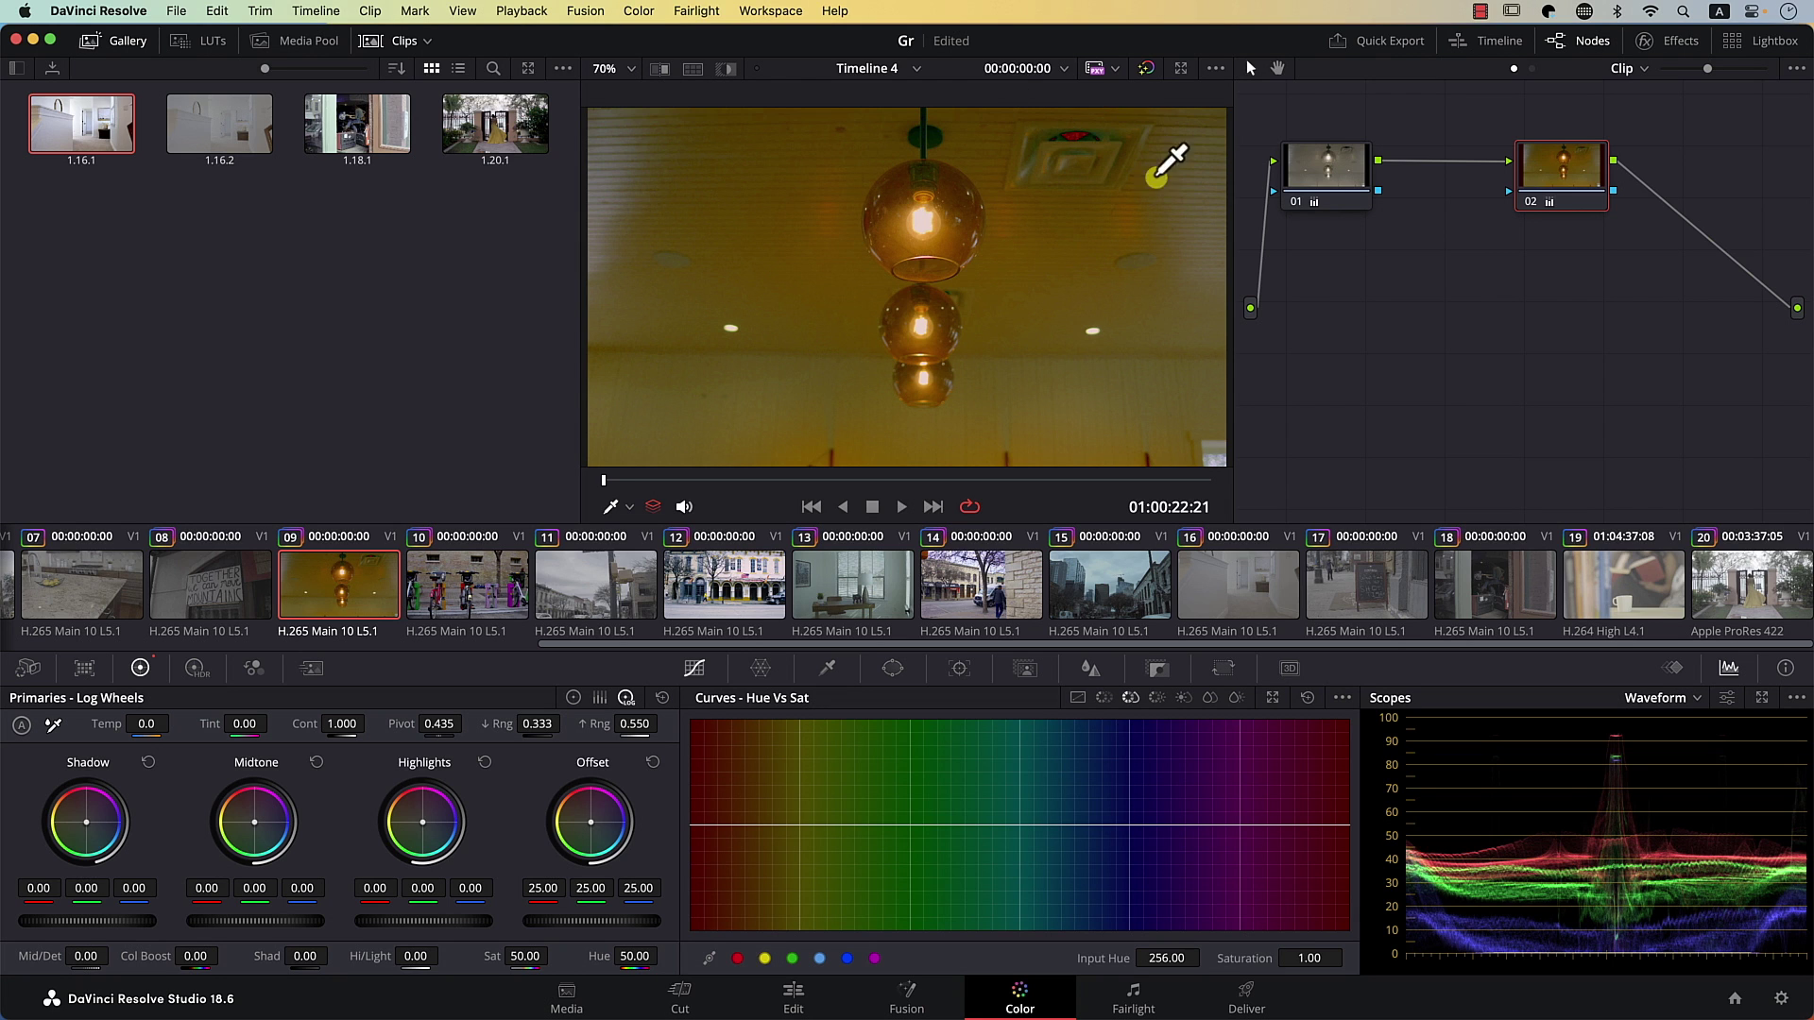
Step: Insert a serial node before the last node of lamp clip 09 and raise its overall Shadow level
key("shift+s")
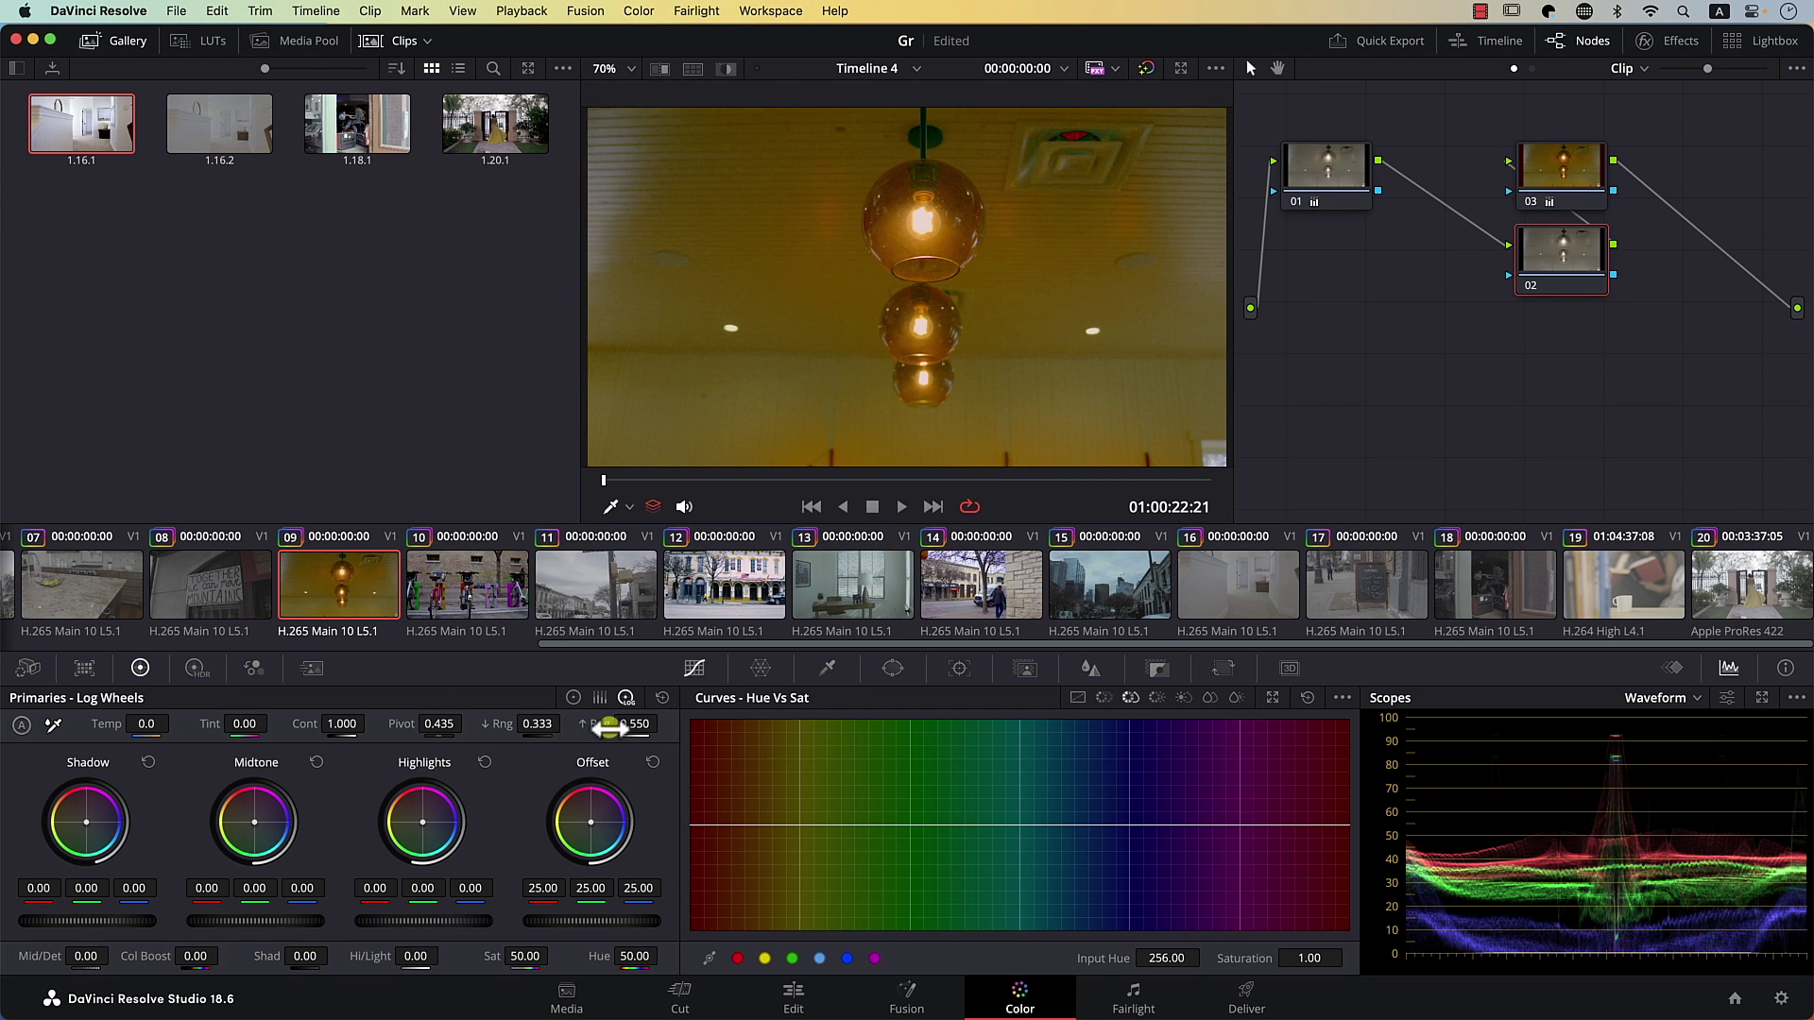
left_click_drag(134, 918, 331, 920)
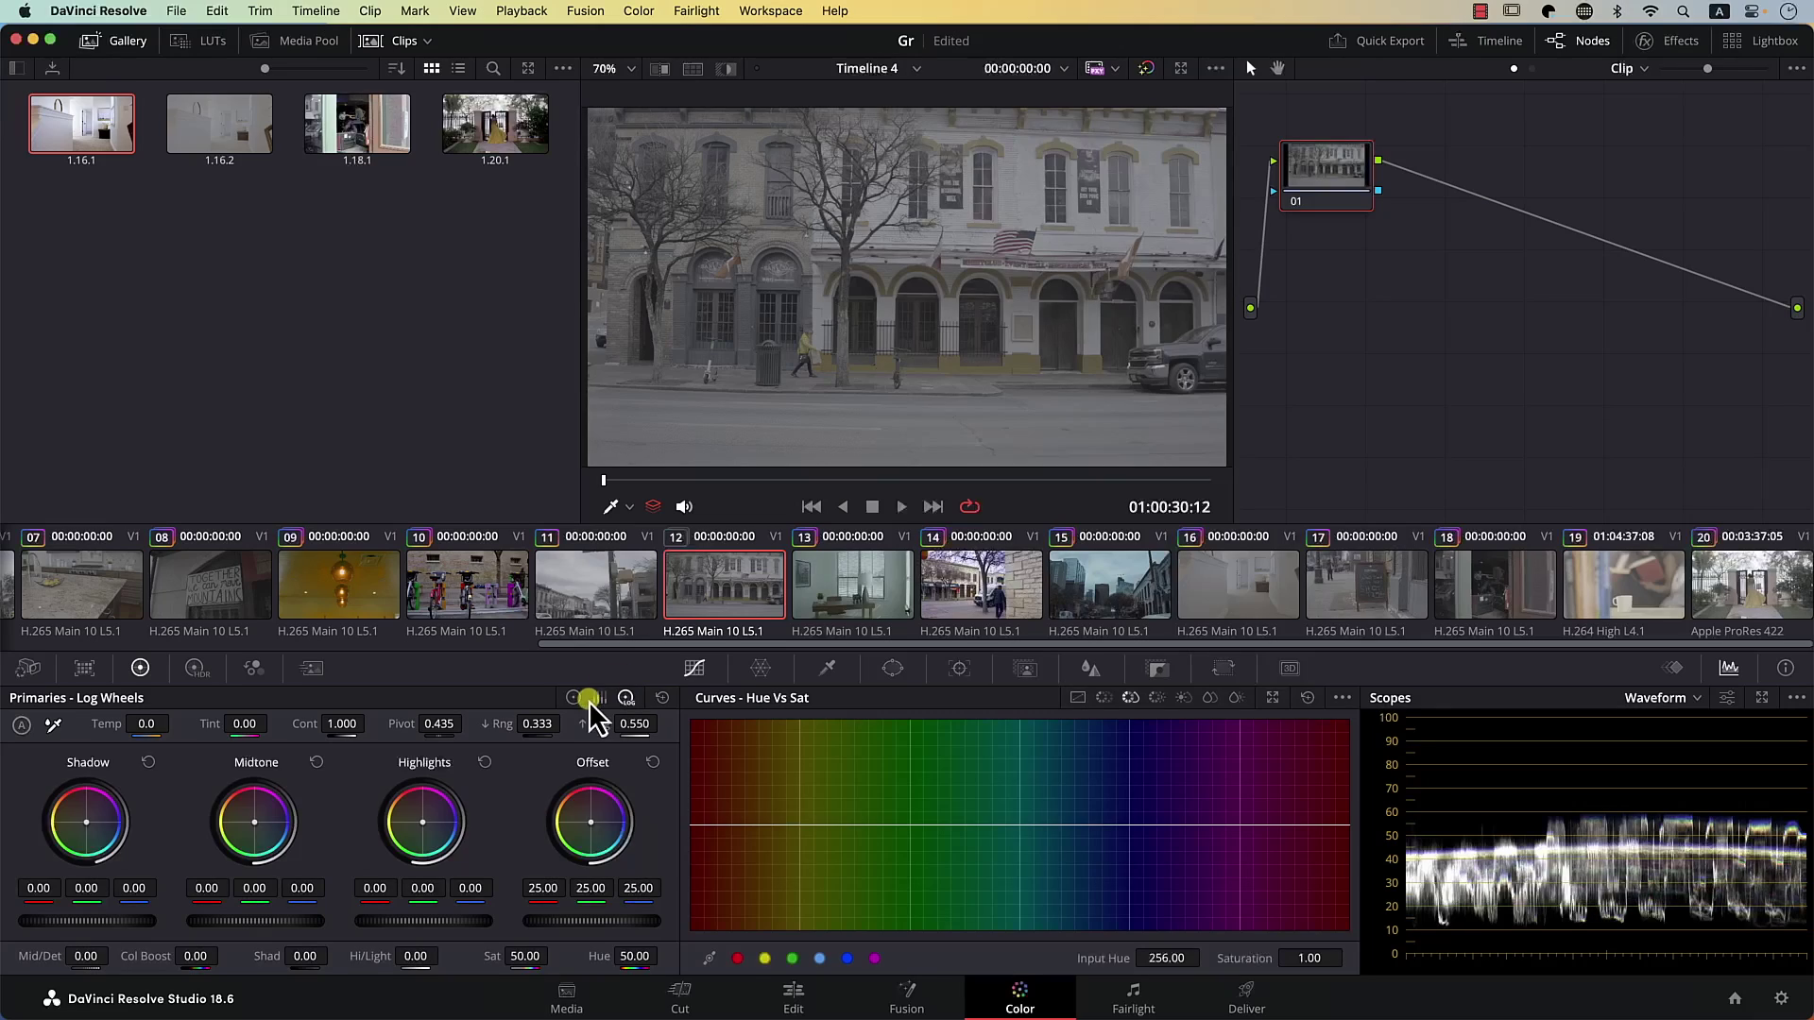
Step: Balance the first node of building clip 12 with master Gain 1.78, Gamma -0.36 and Lift -0.02
left_click(597, 698)
left_click_drag(410, 926, 794, 899)
left_click_drag(118, 926, 133, 927)
left_click_drag(293, 922, 275, 927)
left_click_drag(905, 507, 1078, 507)
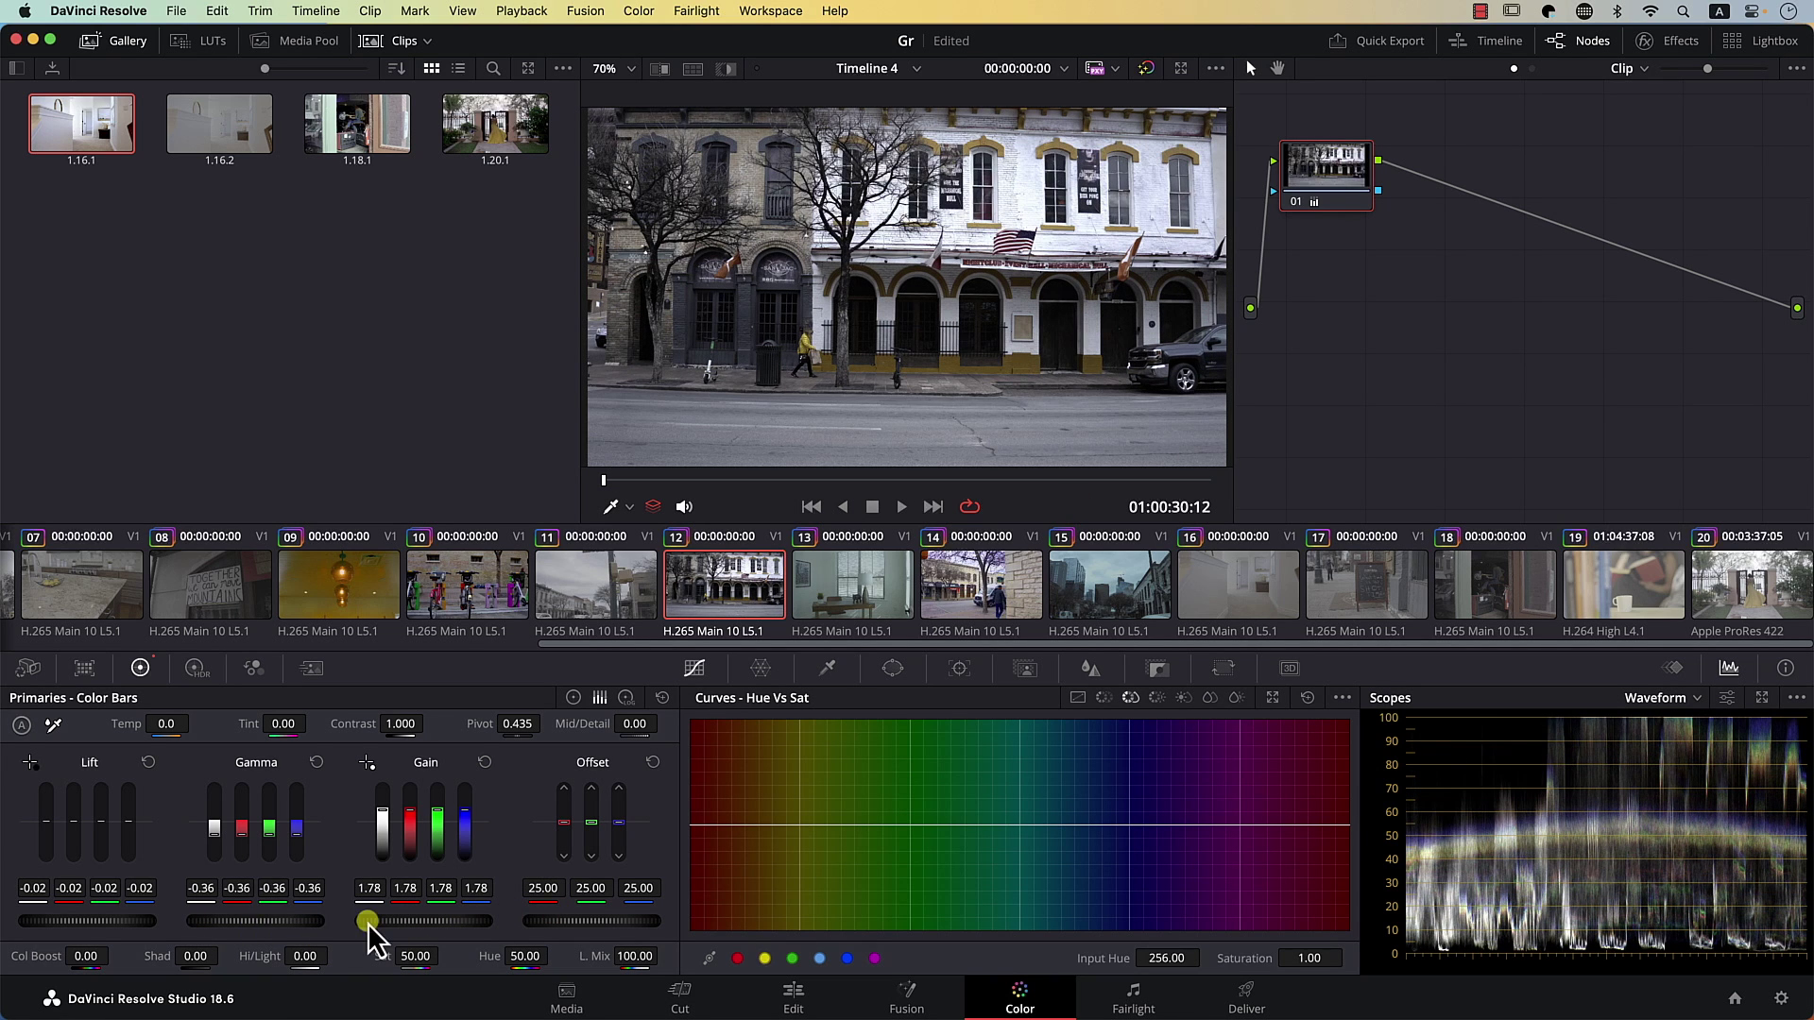
Step: Add a serial node in the HSV color space on clip 12 and raise its green Gain to 2.91
key("alt+s")
right_click(1459, 189)
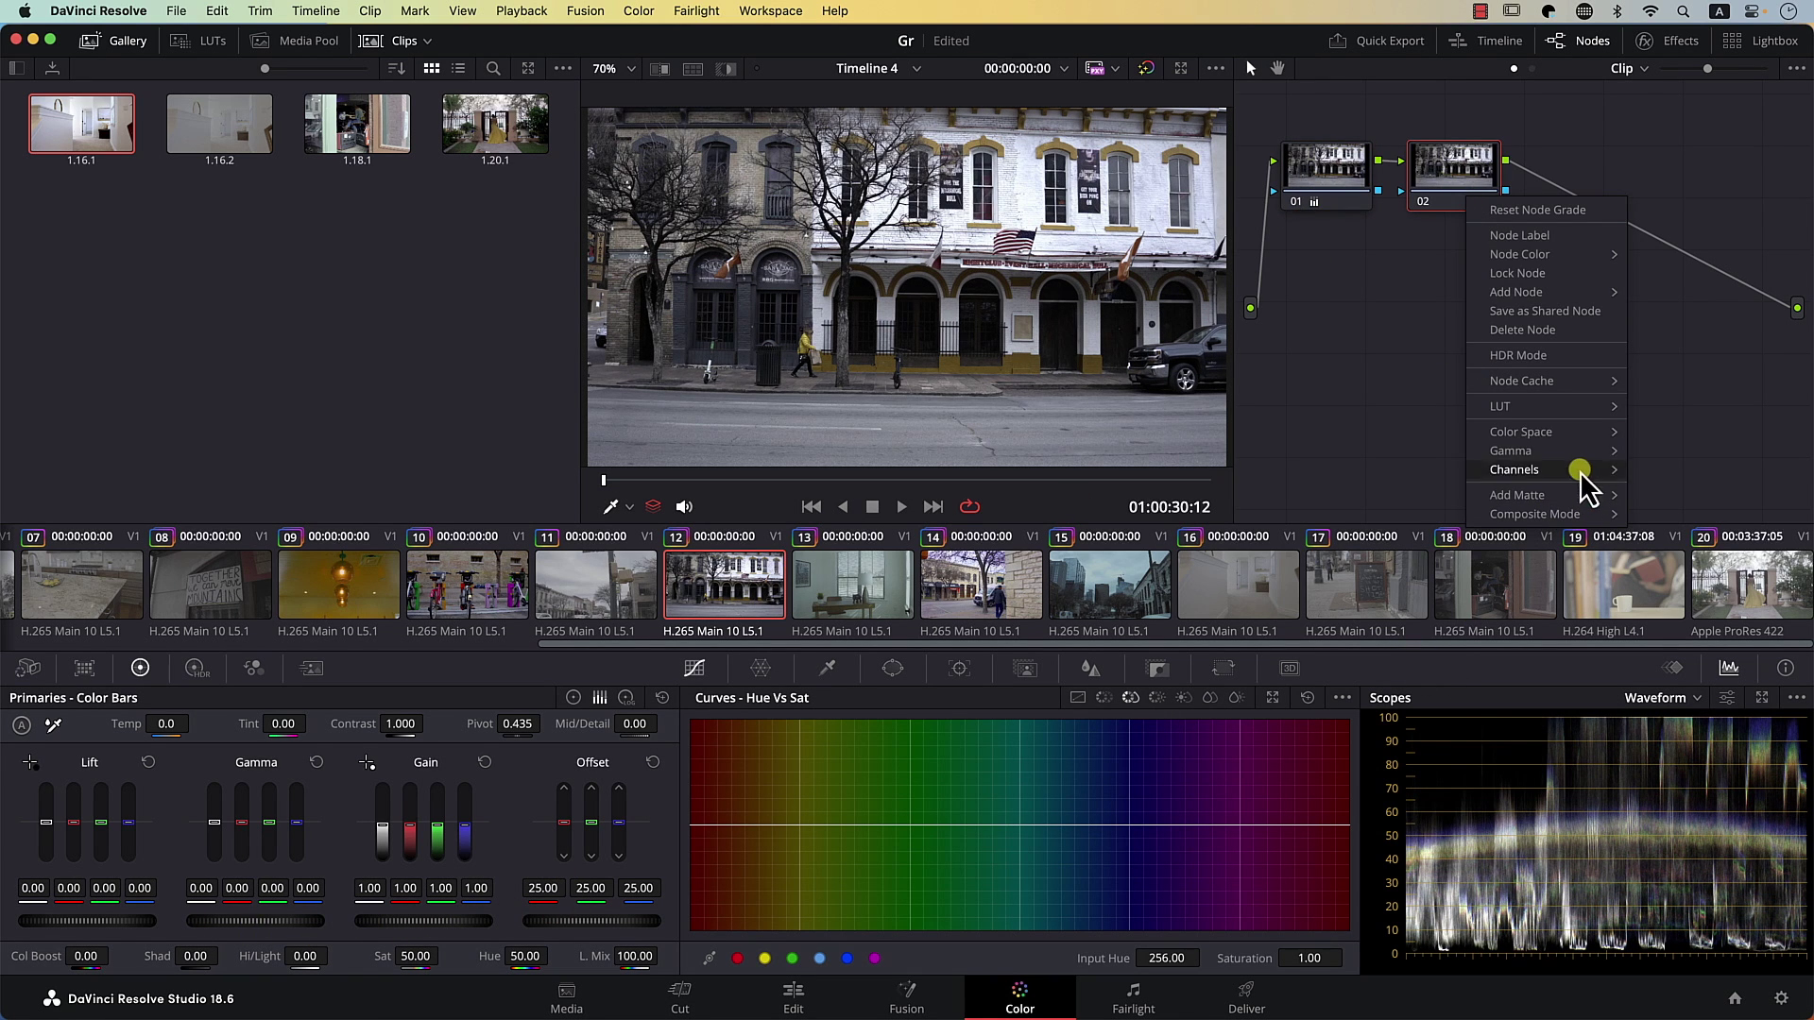
mouse_move(1559, 435)
left_click(1421, 636)
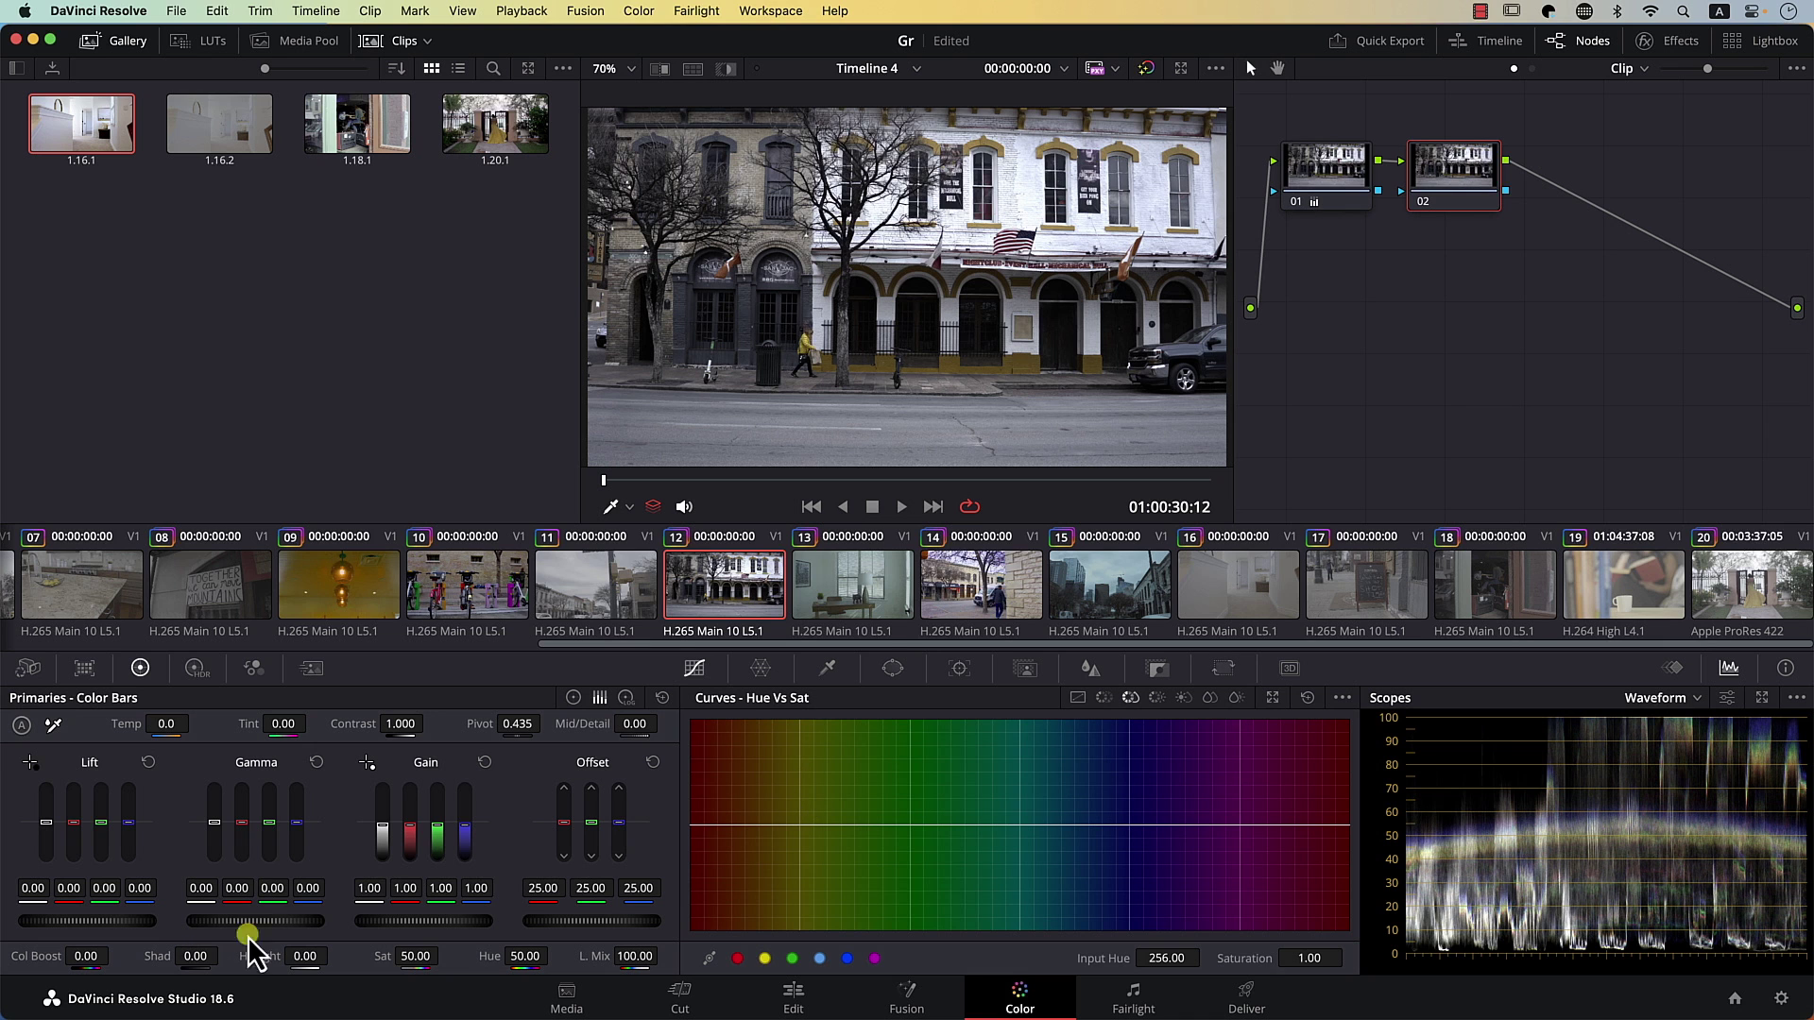
left_click_drag(436, 832, 455, 700)
left_click_drag(441, 814, 465, 724)
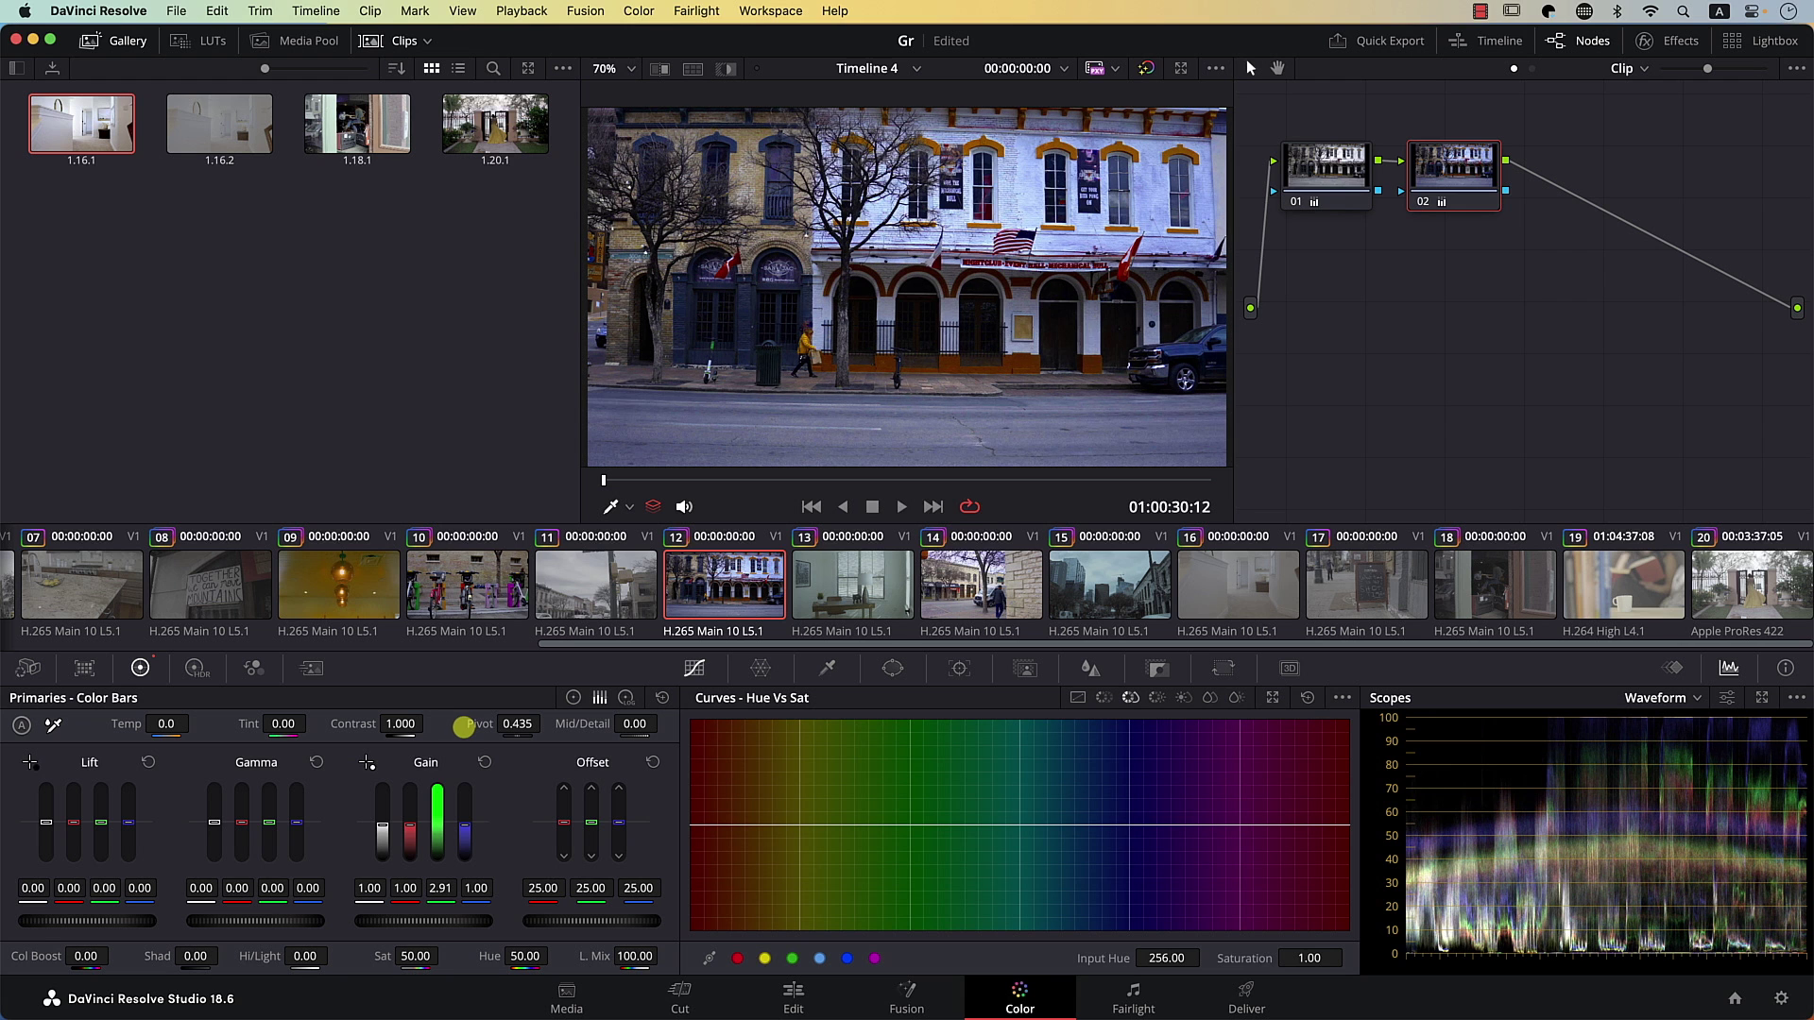
Step: Play clip 12, reduce the HSV node's green Gain to 1.44 for comparison and raise it again
key("space")
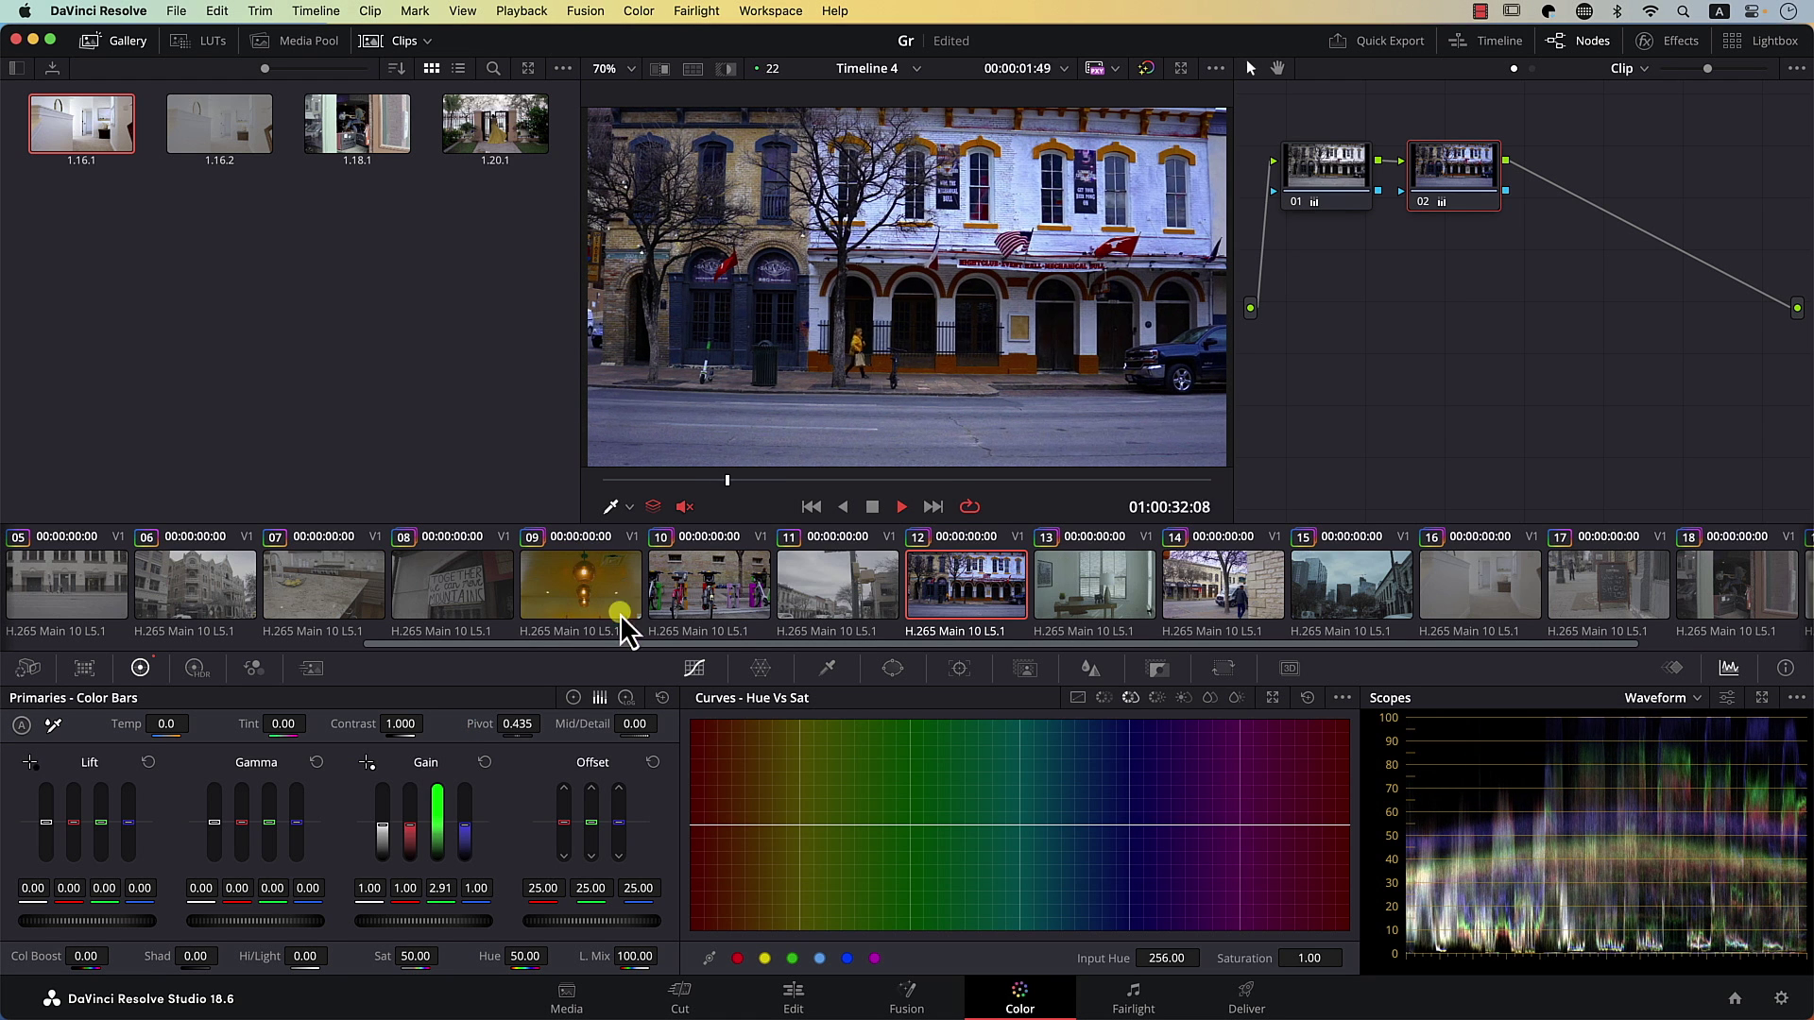
left_click_drag(449, 839, 430, 949)
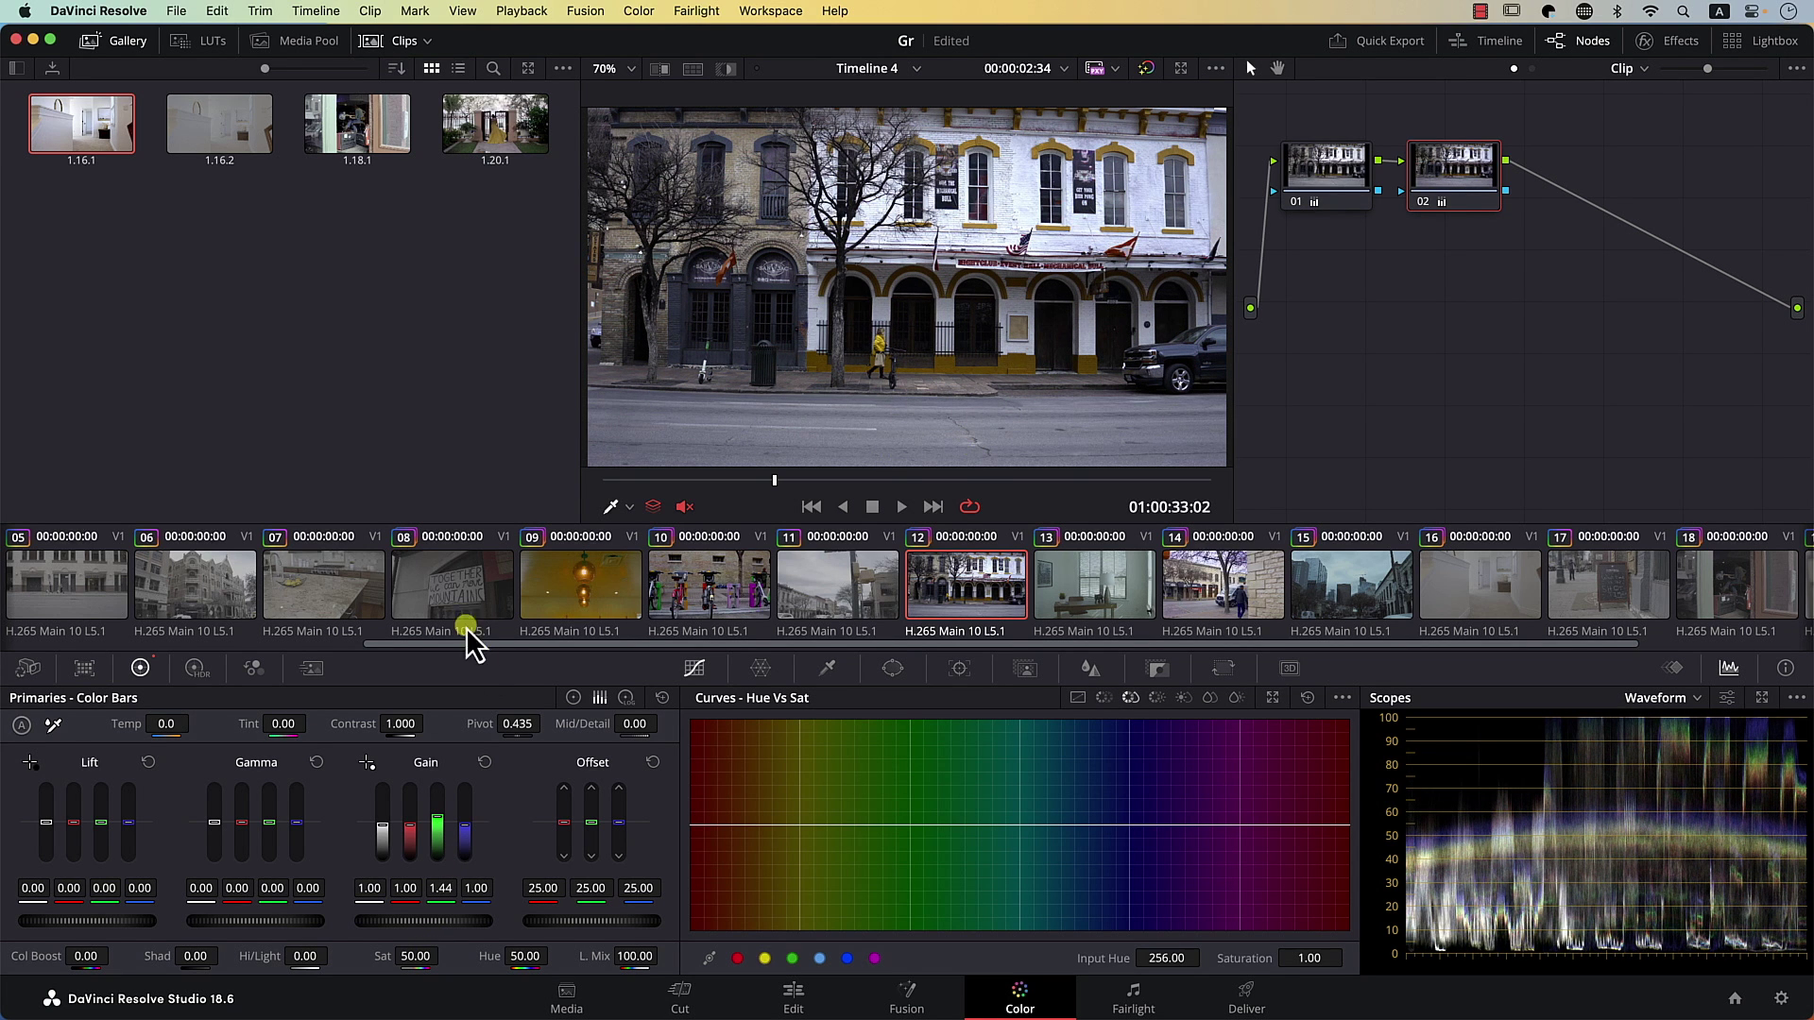
left_click_drag(444, 839, 437, 792)
Step: Add a serial node after clip 12's HSV node
key("alt+s")
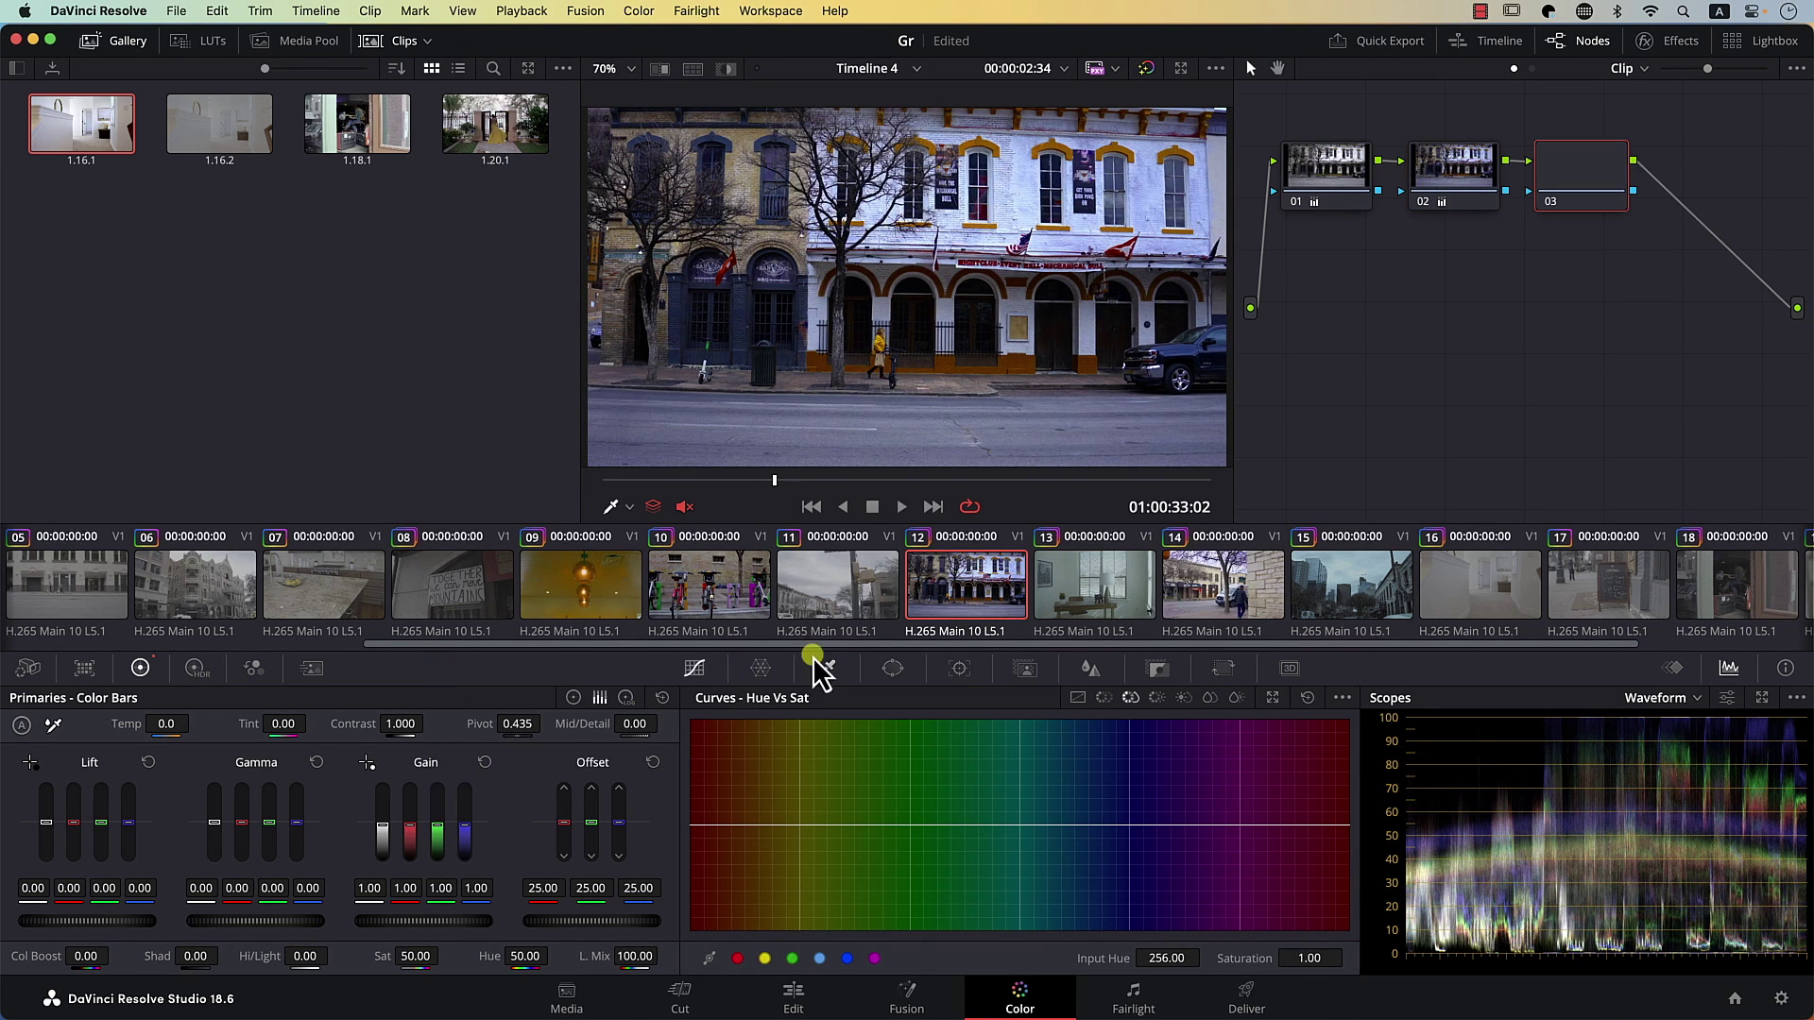